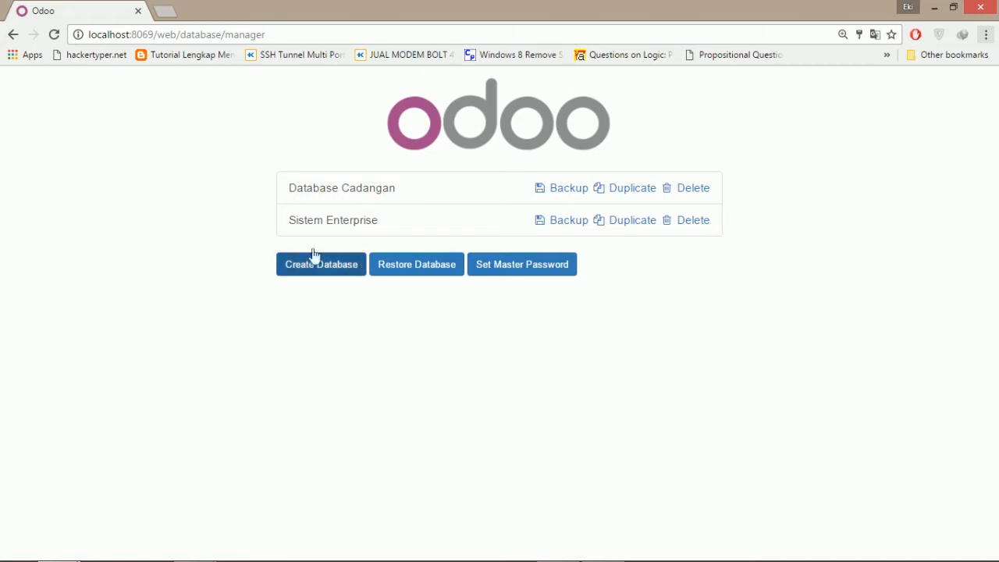
# Fill in the master password, database name Source, admin e-mail and admin password.
pyautogui.click(310, 272)
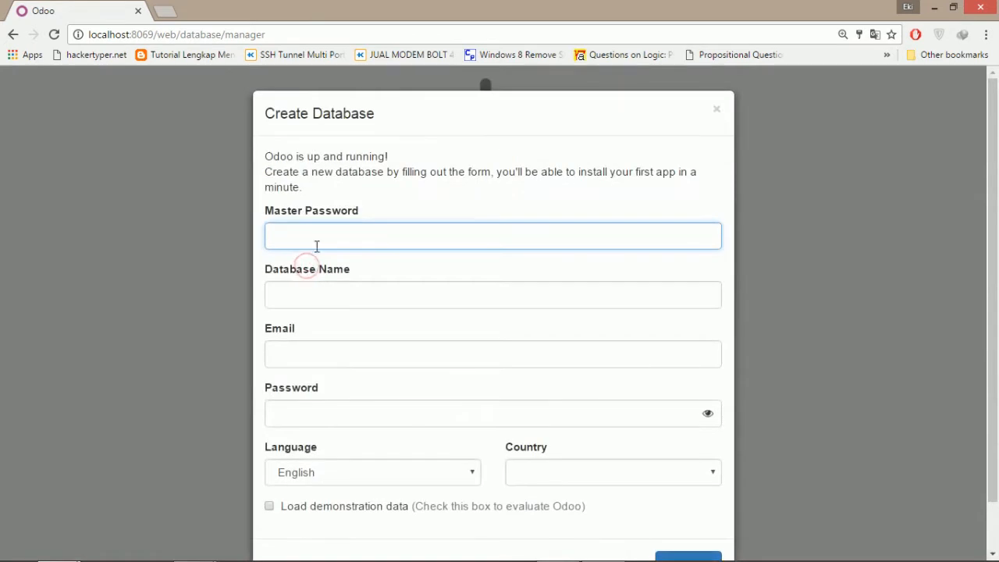
pyautogui.write('ad')
pyautogui.click(332, 291)
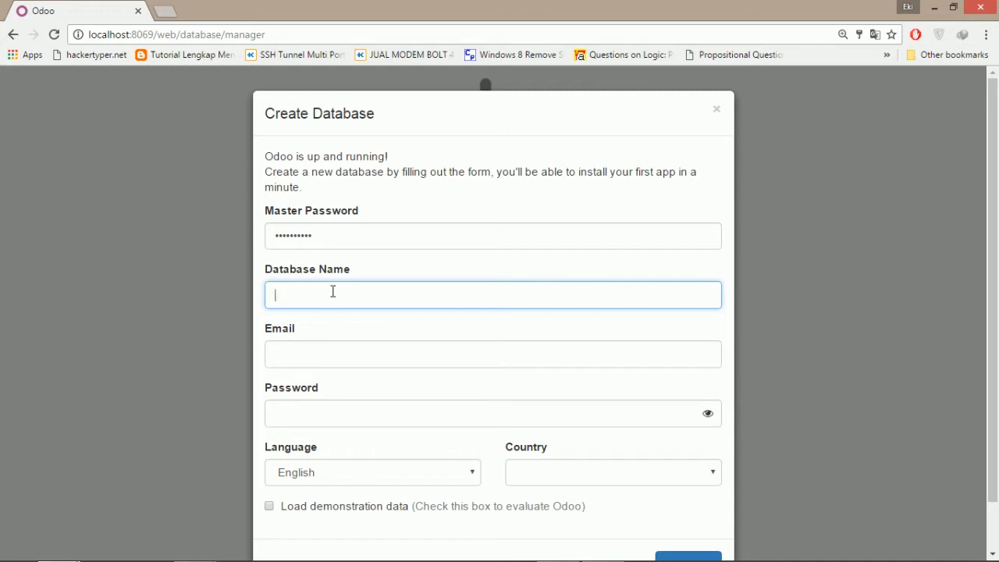
pyautogui.write('Spupuo')
pyautogui.click(340, 353)
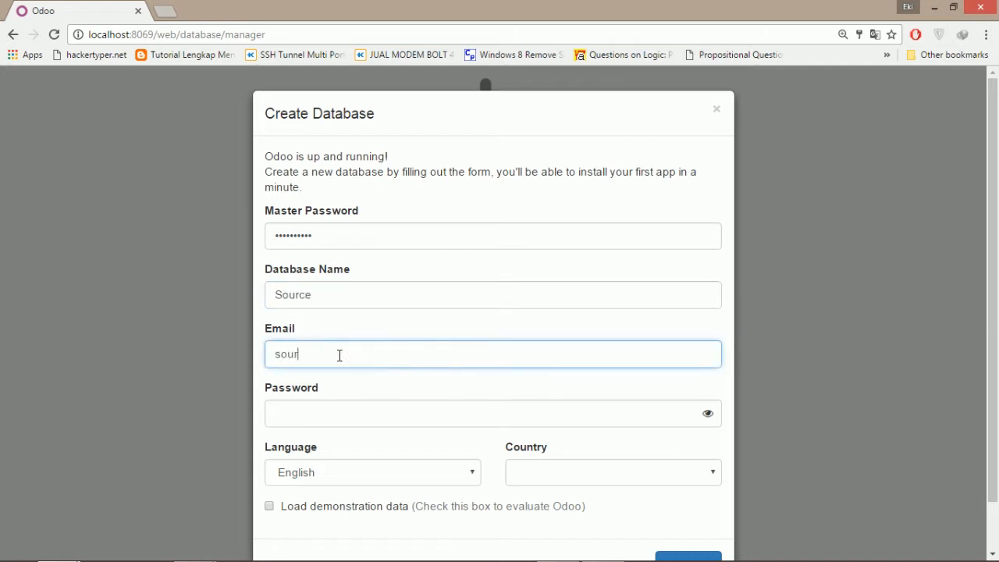
pyautogui.write('source@blabla.com')
pyautogui.click(378, 413)
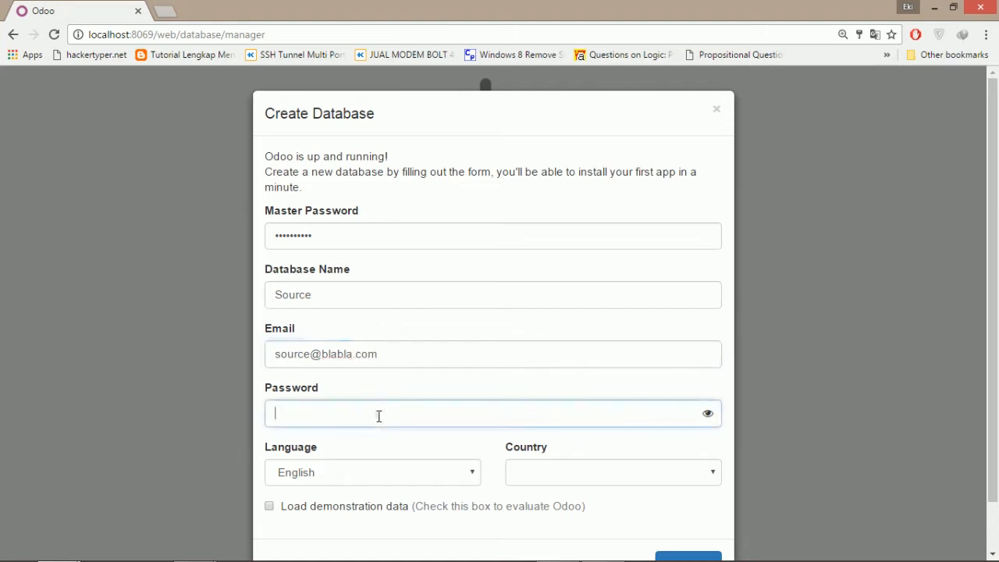
pyautogui.write('••')
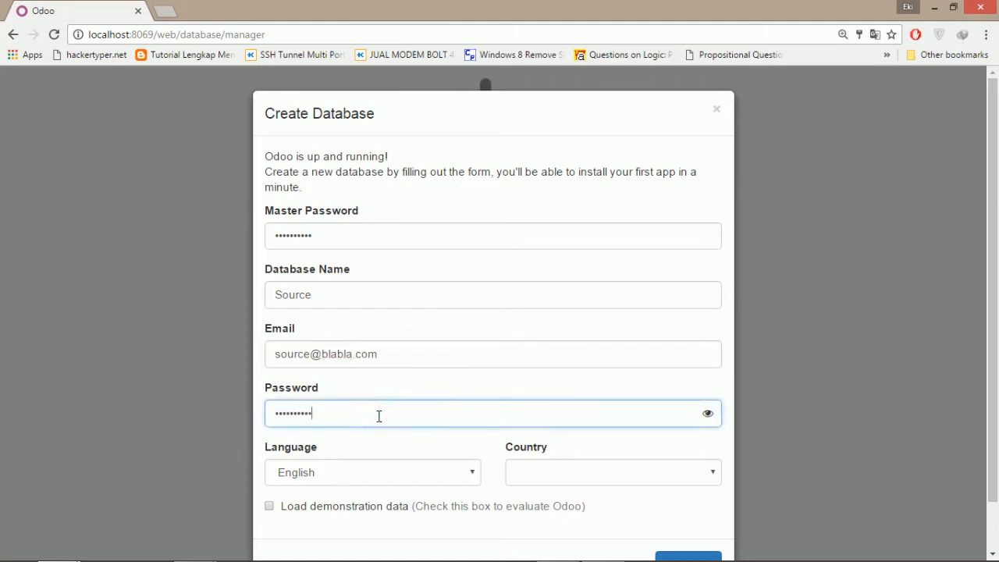
# Choose Indonesia as country, load demonstration data, and create the database.
pyautogui.click(548, 471)
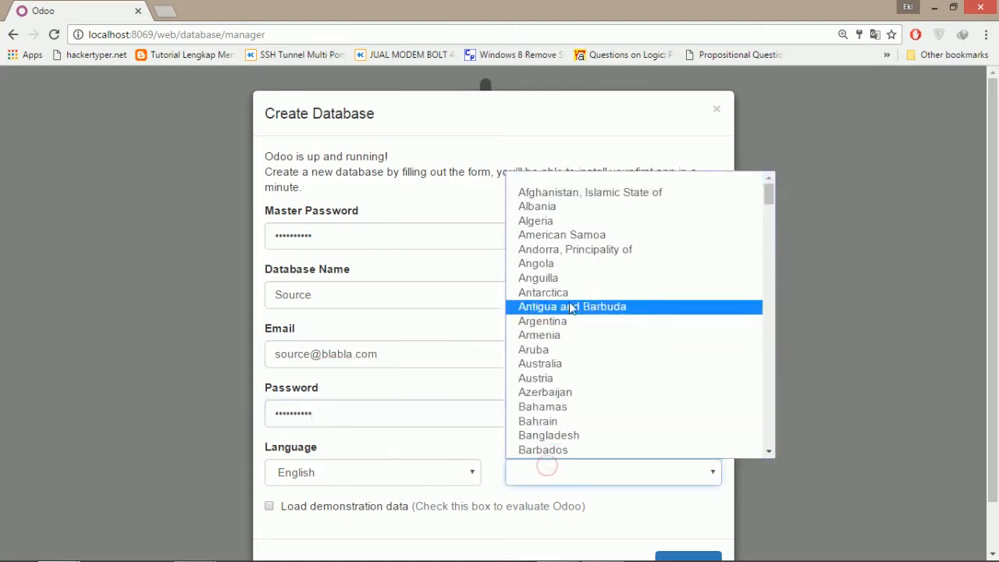
pyautogui.write('india')
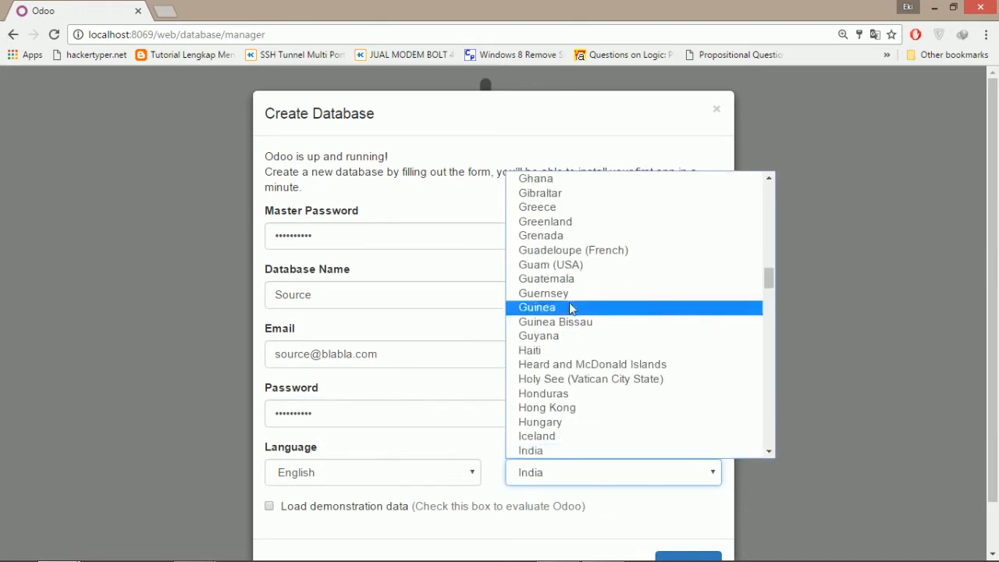
pyautogui.scroll(-3, 564, 367)
pyautogui.click(566, 317)
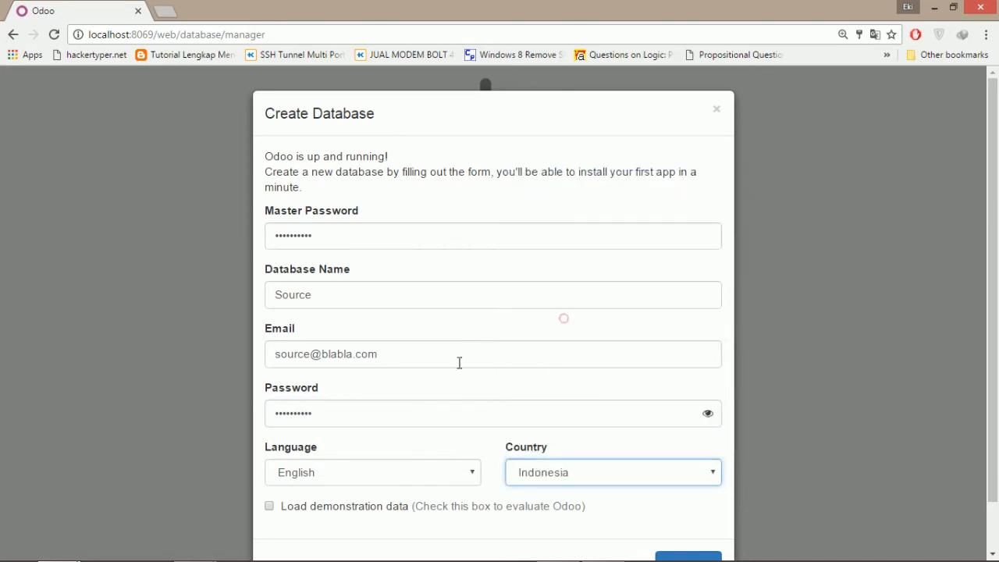
pyautogui.click(269, 506)
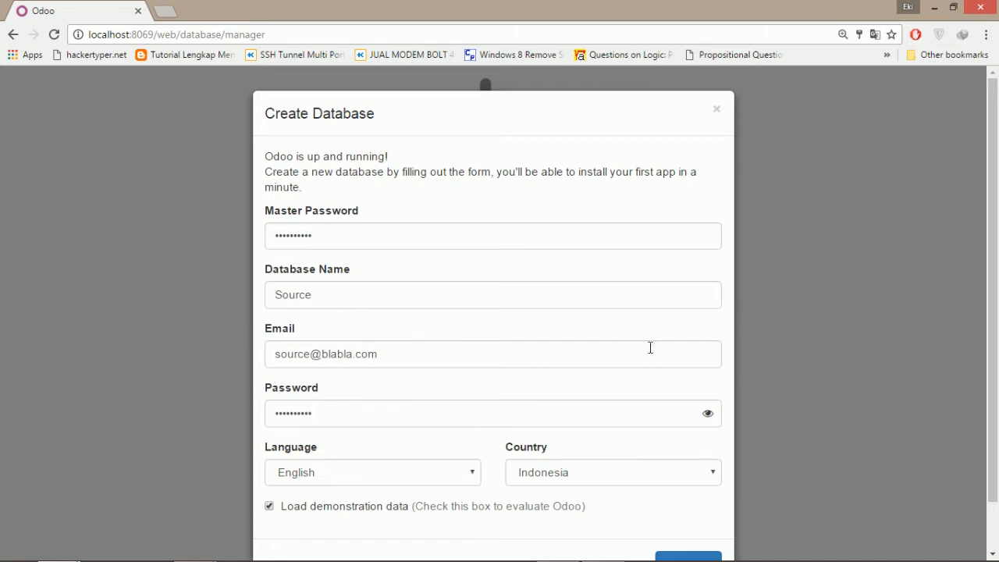
pyautogui.scroll(-1, 989, 201)
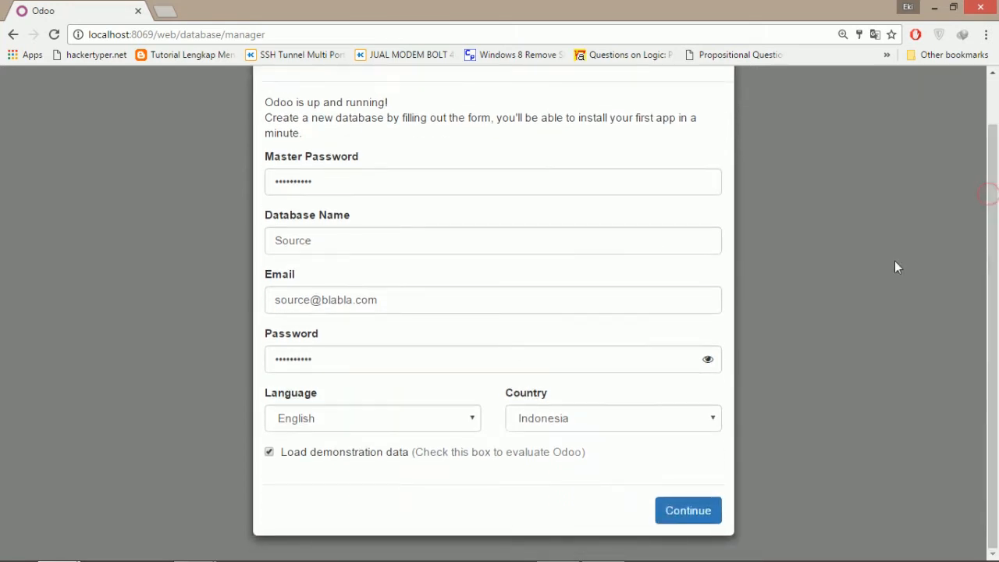
pyautogui.click(695, 508)
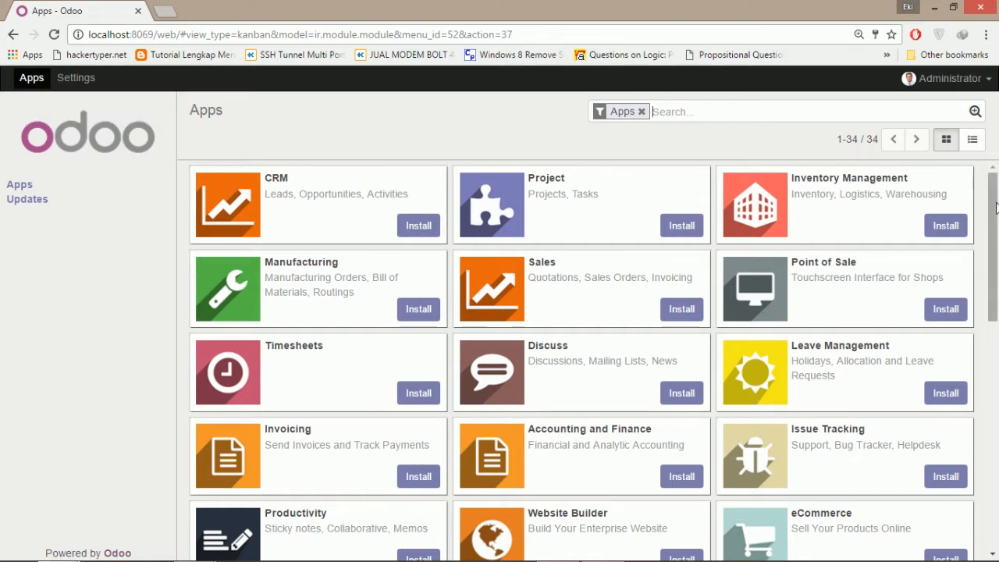
# Install the Sales app from the Source database's Apps page.
pyautogui.moveTo(996, 202); pyautogui.dragTo(996, 206)
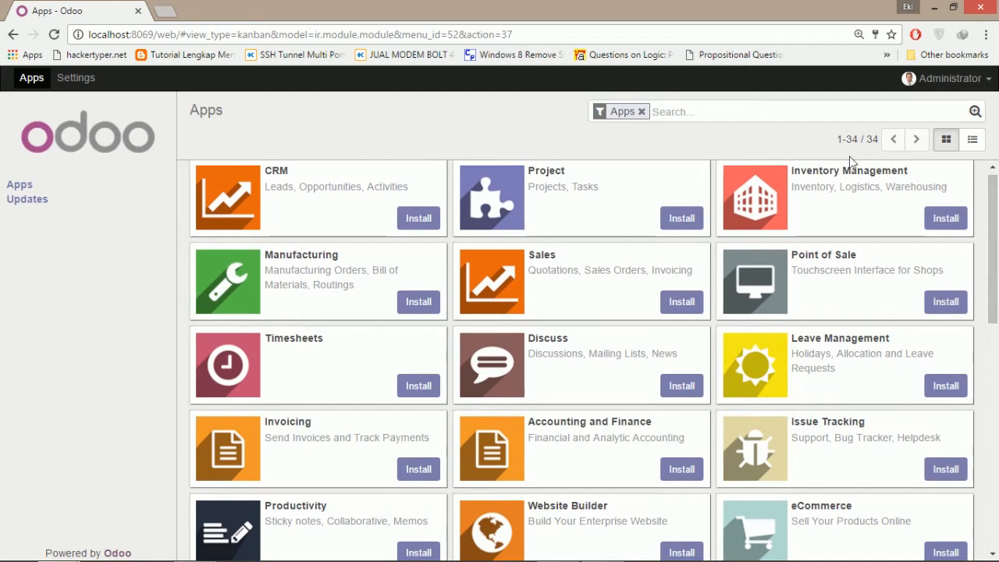
pyautogui.click(684, 303)
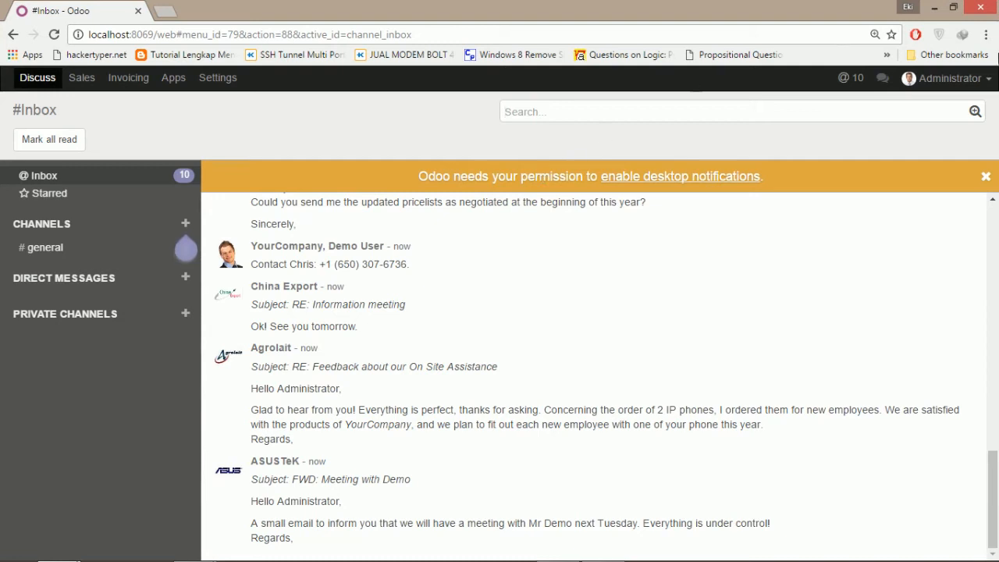
# Log out of the Source database and go to Manage Databases.
pyautogui.click(983, 84)
pyautogui.click(879, 202)
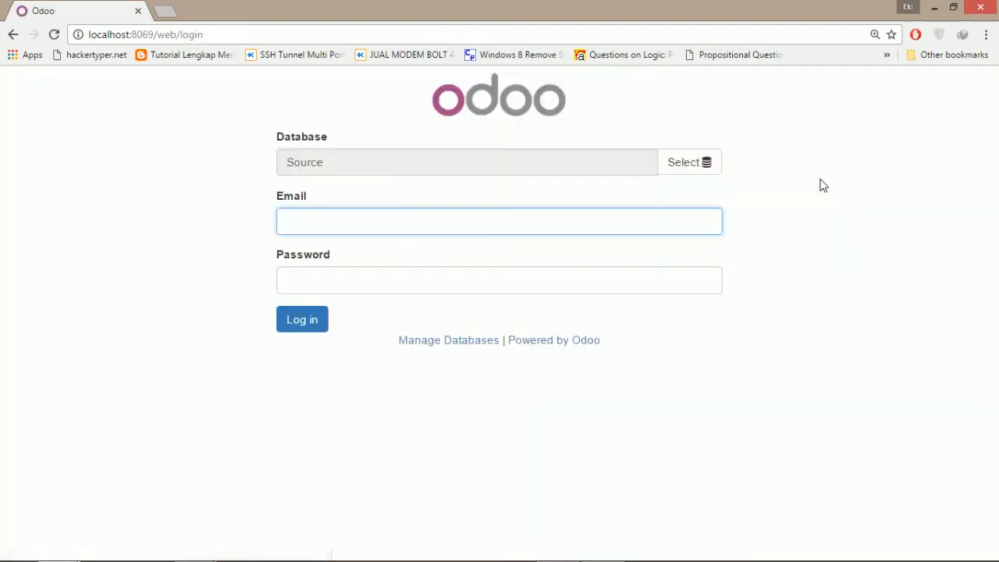
pyautogui.click(490, 352)
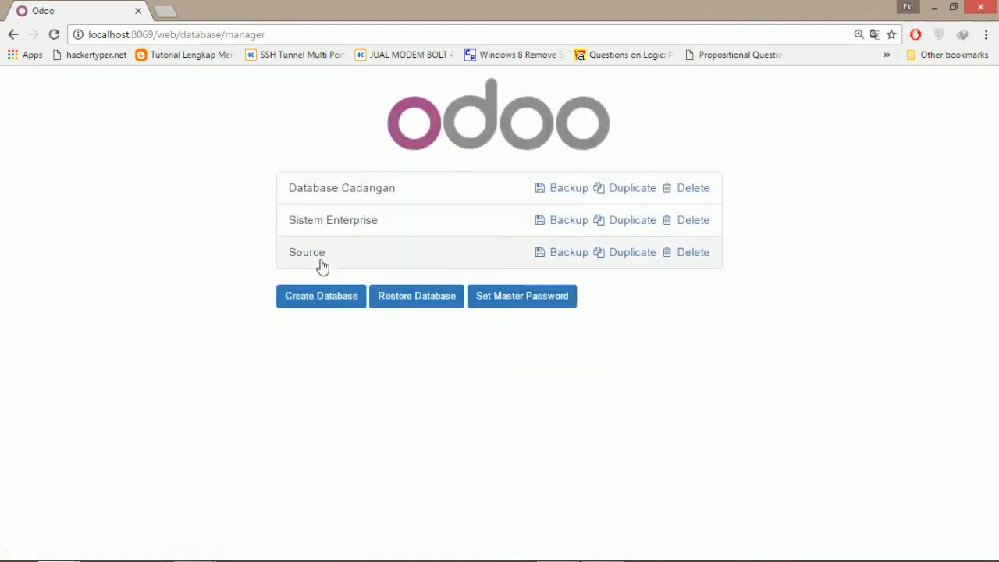
# Fill in the master password, database name Target, admin e-mail and admin password.
pyautogui.click(330, 295)
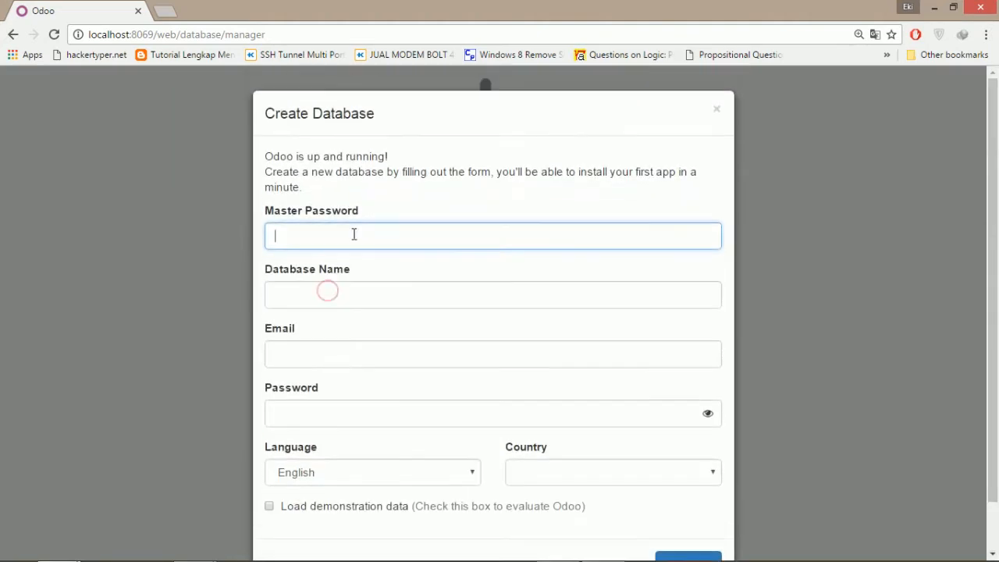
pyautogui.write('odoo')
pyautogui.press('Tab')
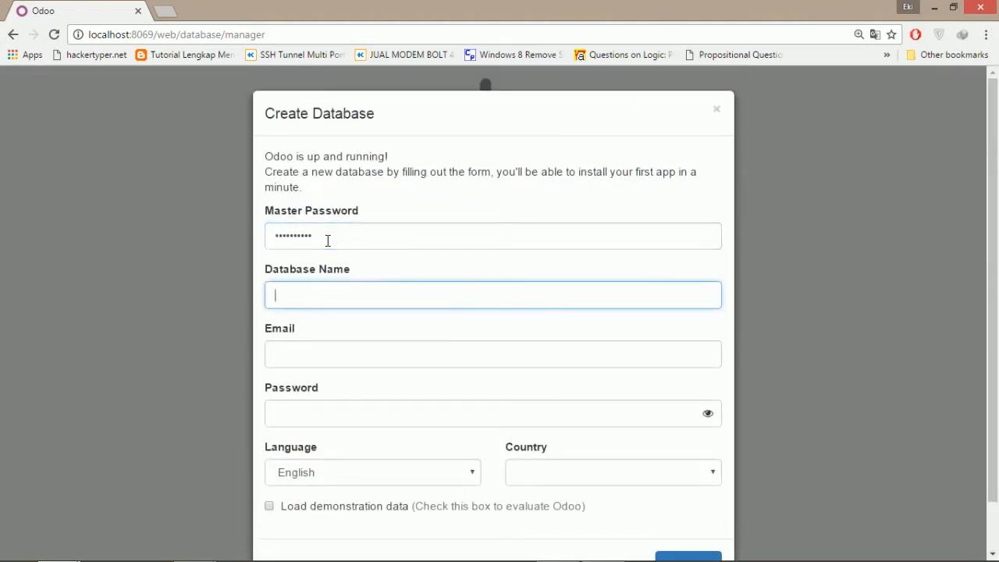
pyautogui.click(341, 352)
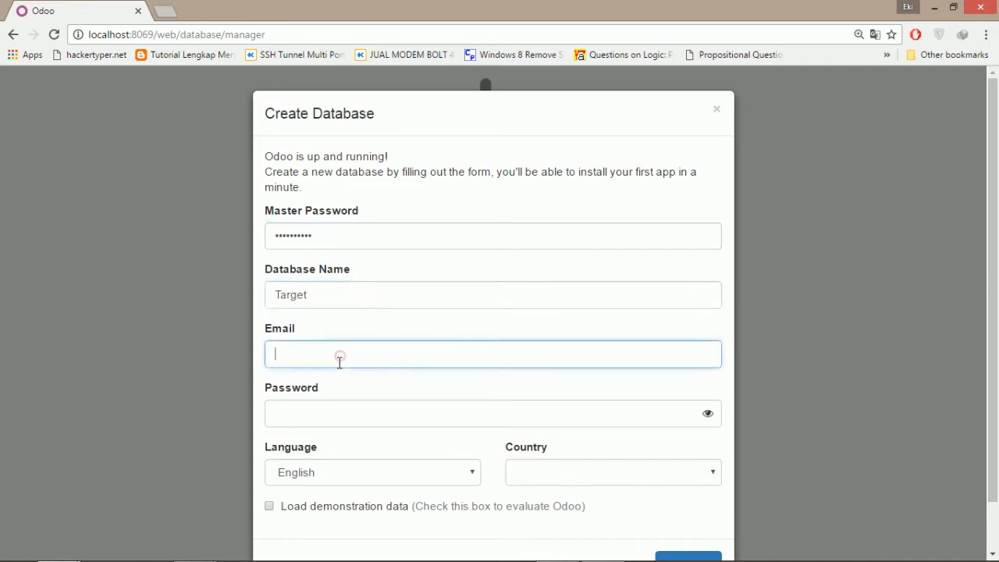
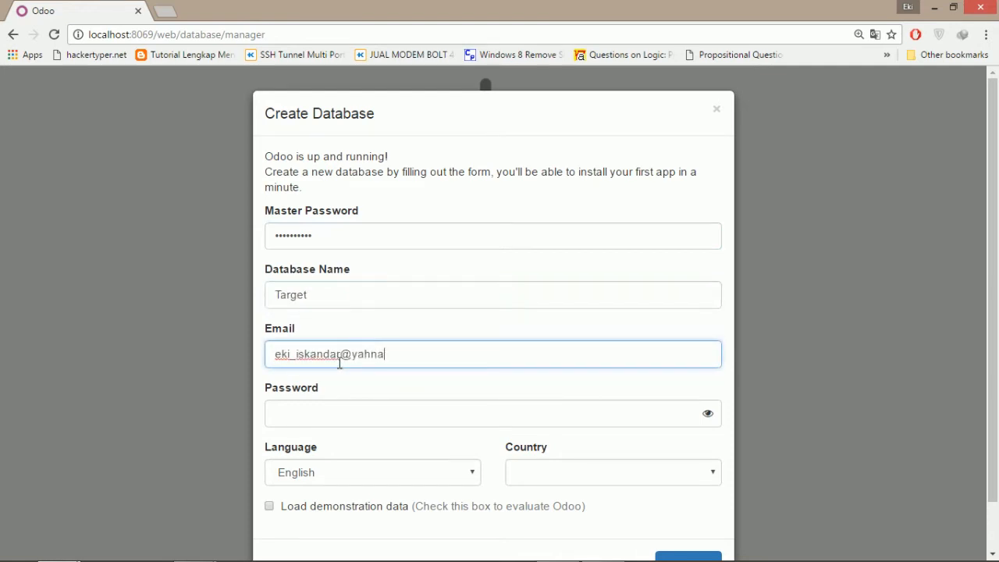
pyautogui.click(382, 411)
pyautogui.write('1234')
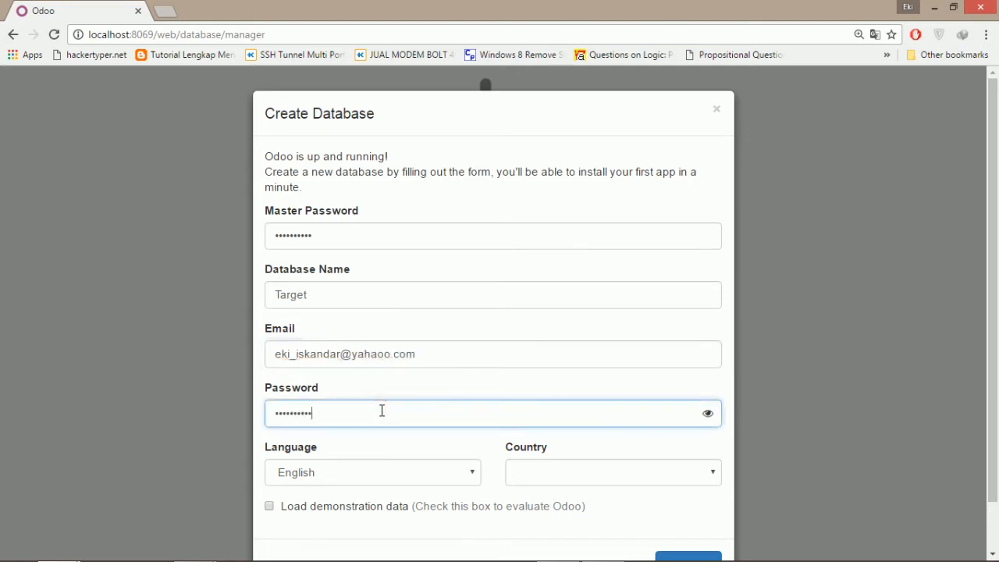
# Set the country to Indonesia and leave Load demonstration data unchecked.
pyautogui.scroll(-1, 412, 346)
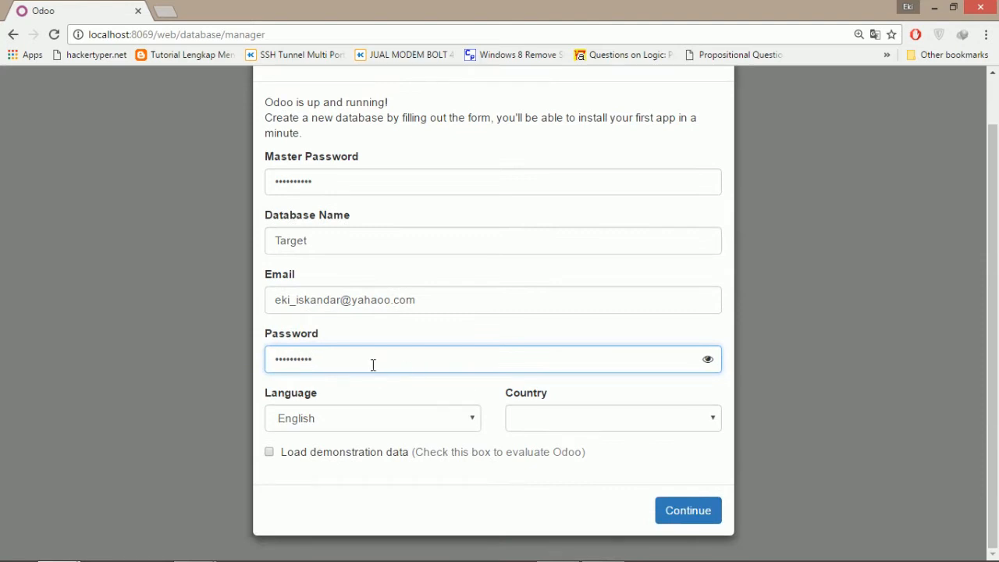
pyautogui.click(553, 415)
pyautogui.write('in')
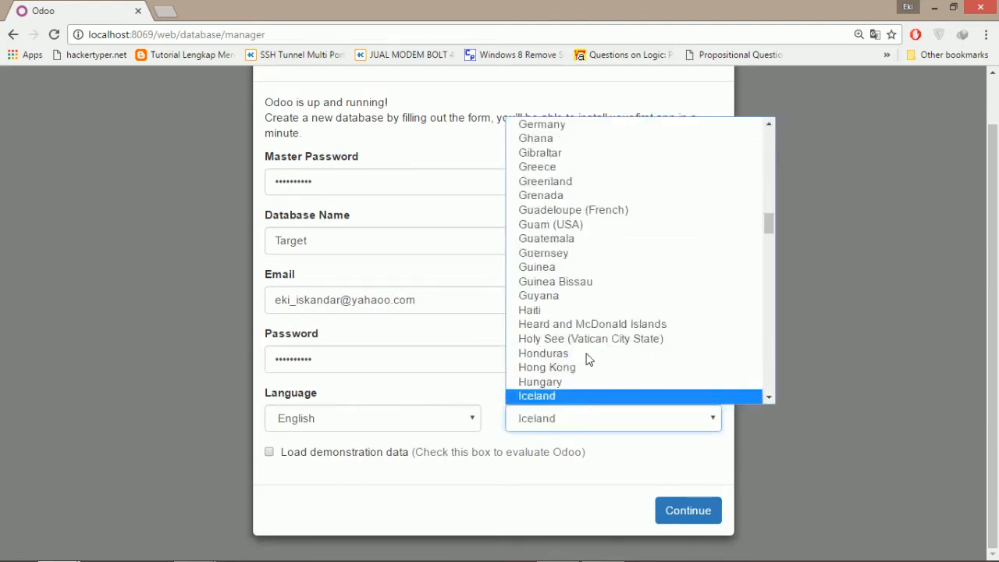
pyautogui.scroll(-2, 576, 384)
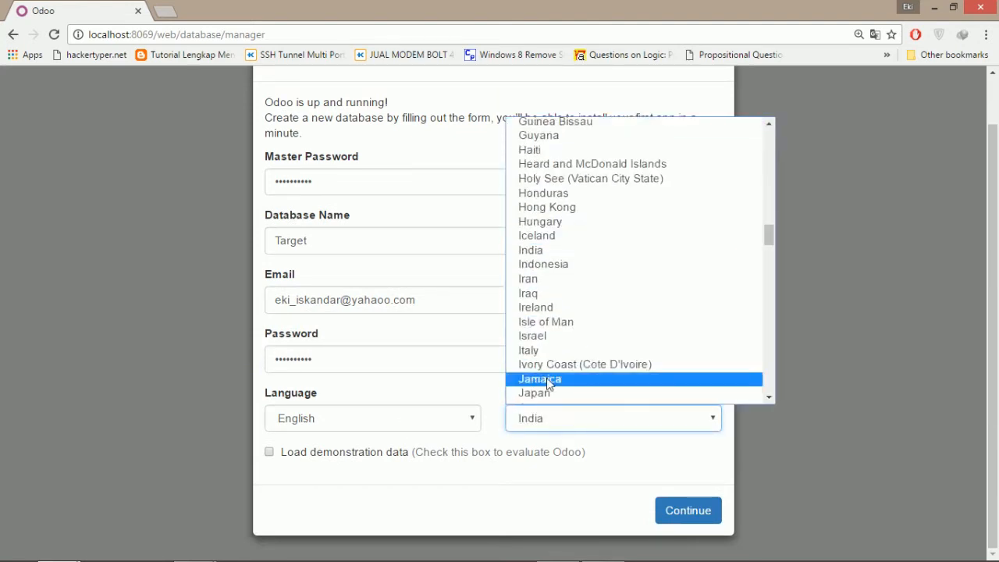
pyautogui.click(572, 267)
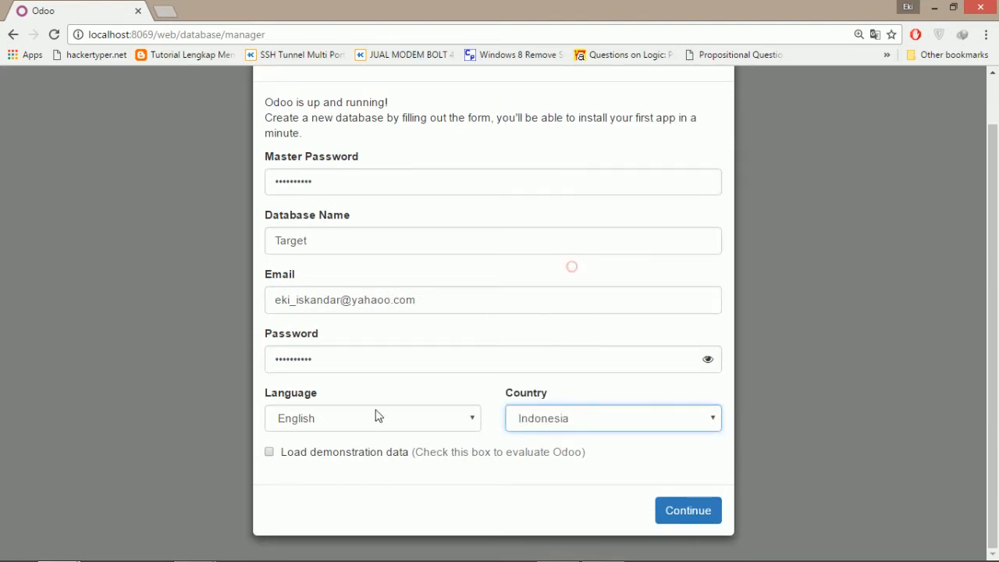
pyautogui.click(270, 453)
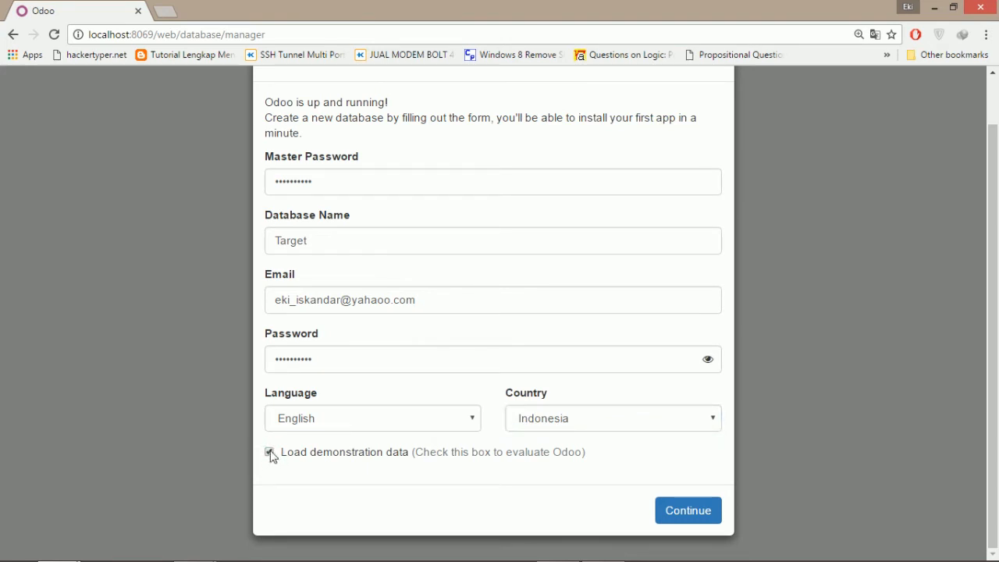
pyautogui.click(269, 454)
# Create the Target database, then install the Sales app from its Apps page.
pyautogui.click(681, 520)
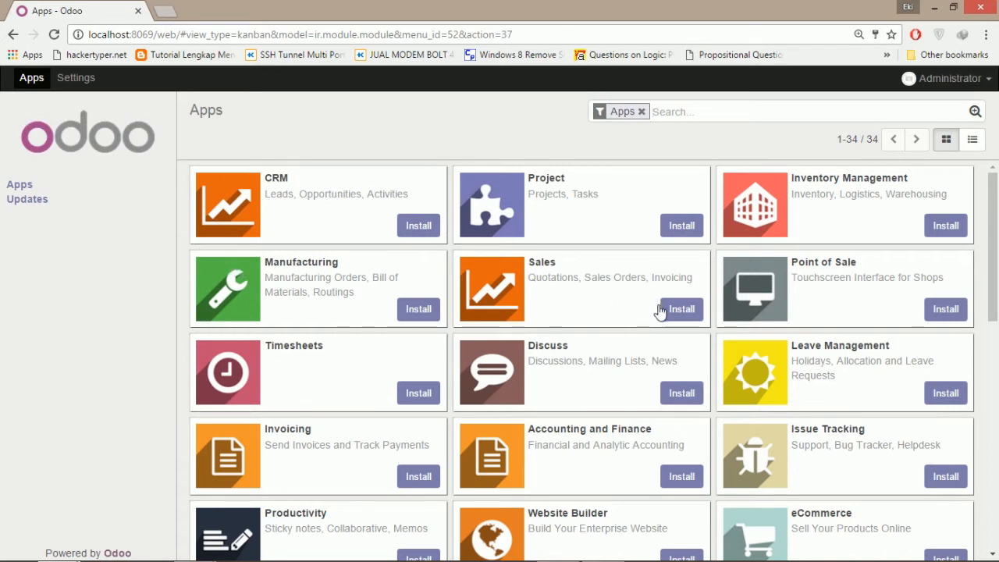
pyautogui.click(684, 315)
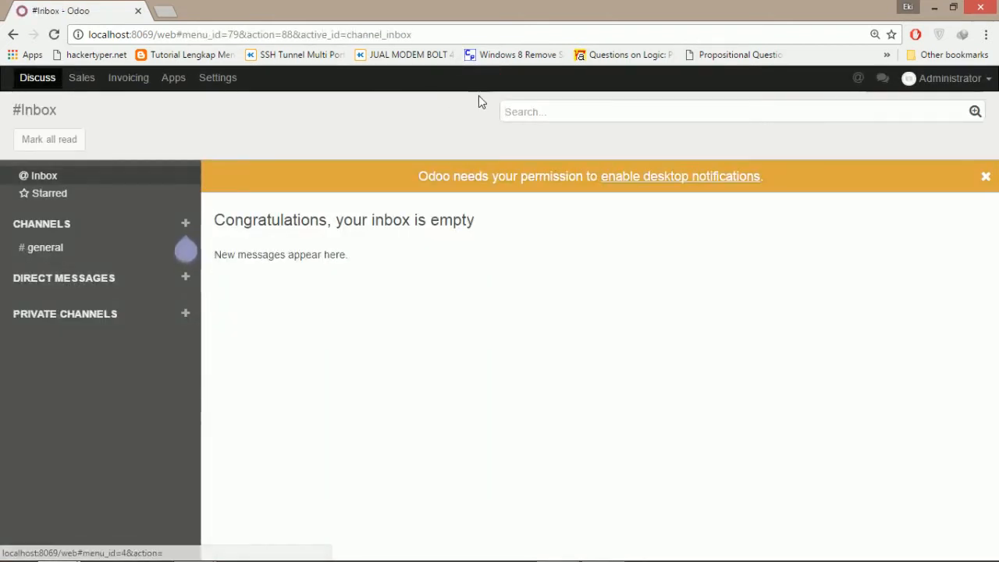
# Open Sales > Customers to see the empty list, then bring Talend Open Studio forward.
pyautogui.click(80, 78)
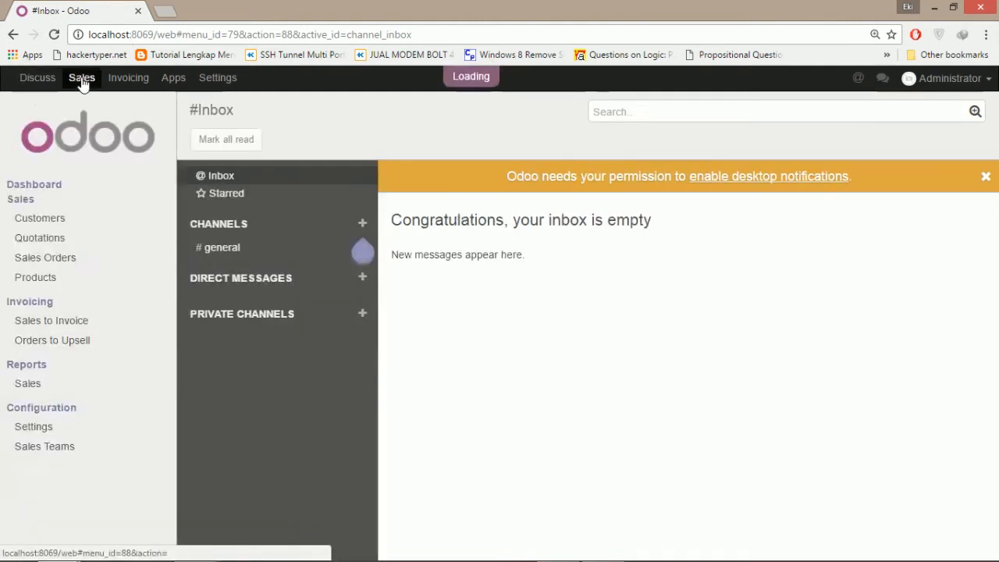
pyautogui.click(45, 221)
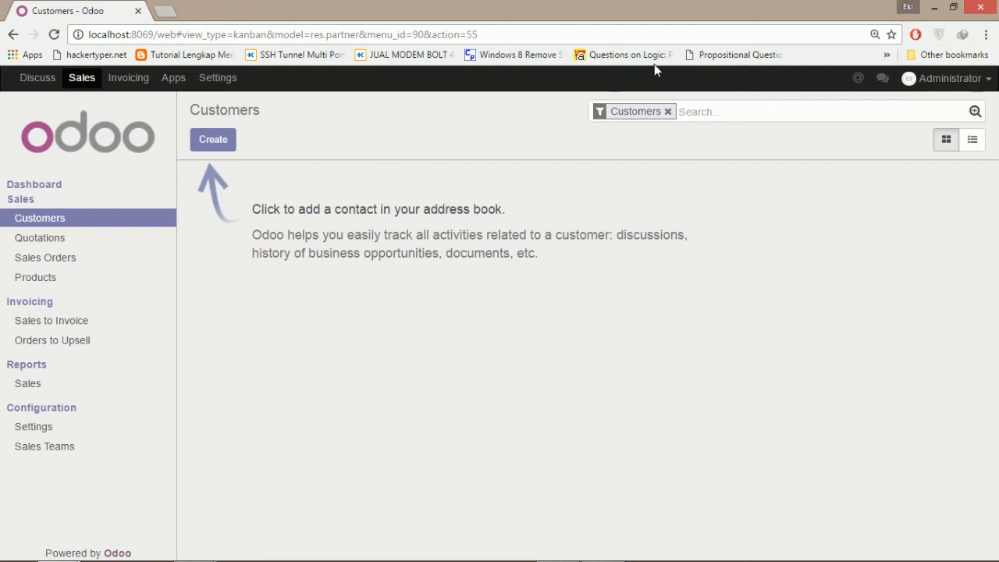
pyautogui.moveTo(551, 556)
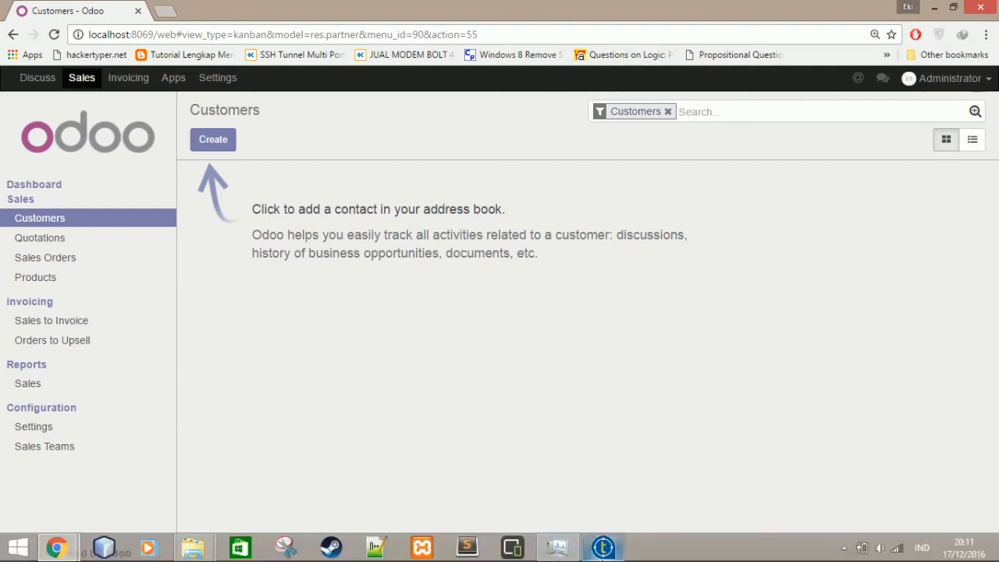
pyautogui.click(603, 550)
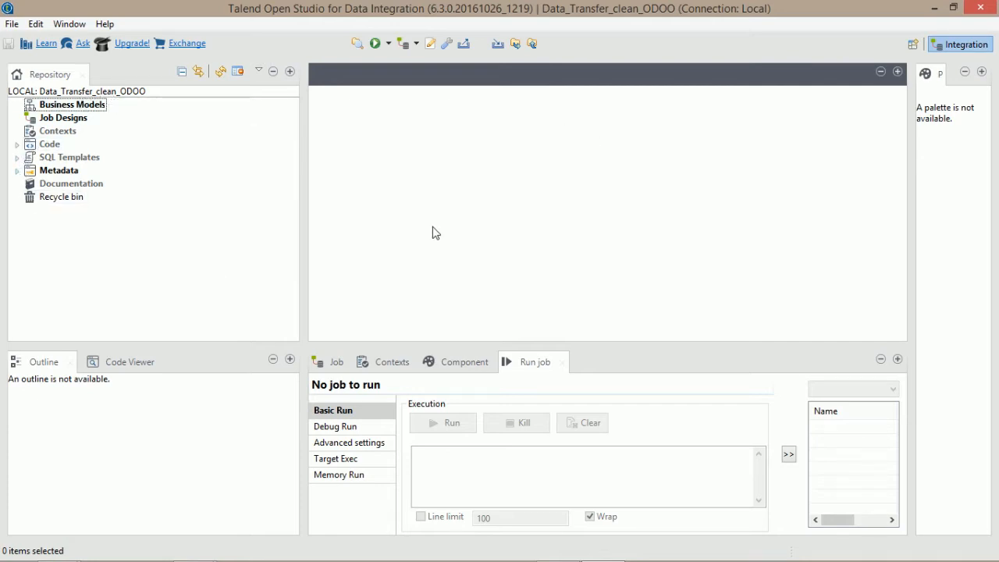
# Create a new Db Connection under Metadata named Source.
pyautogui.click(19, 177)
pyautogui.click(52, 159)
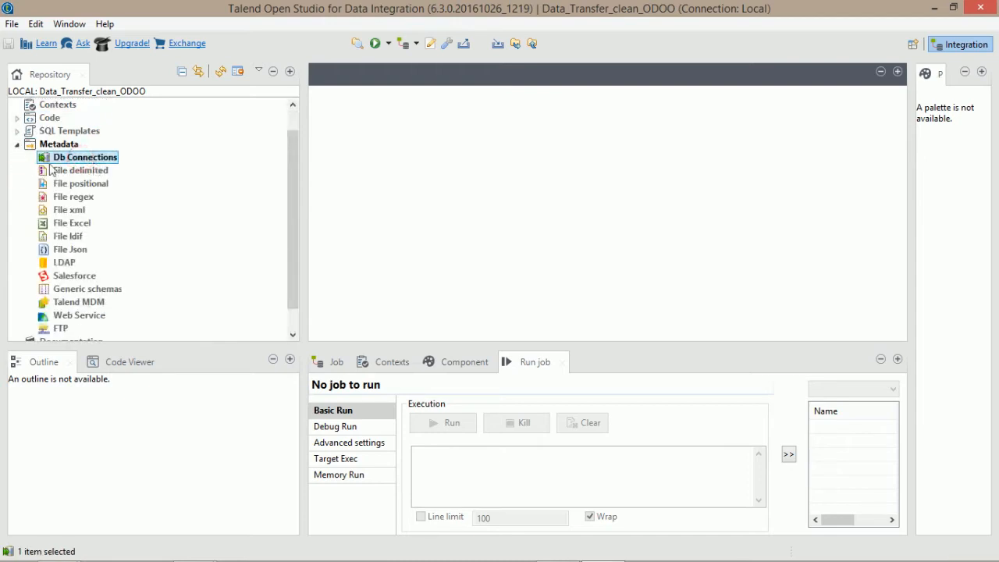
pyautogui.rightClick(87, 161)
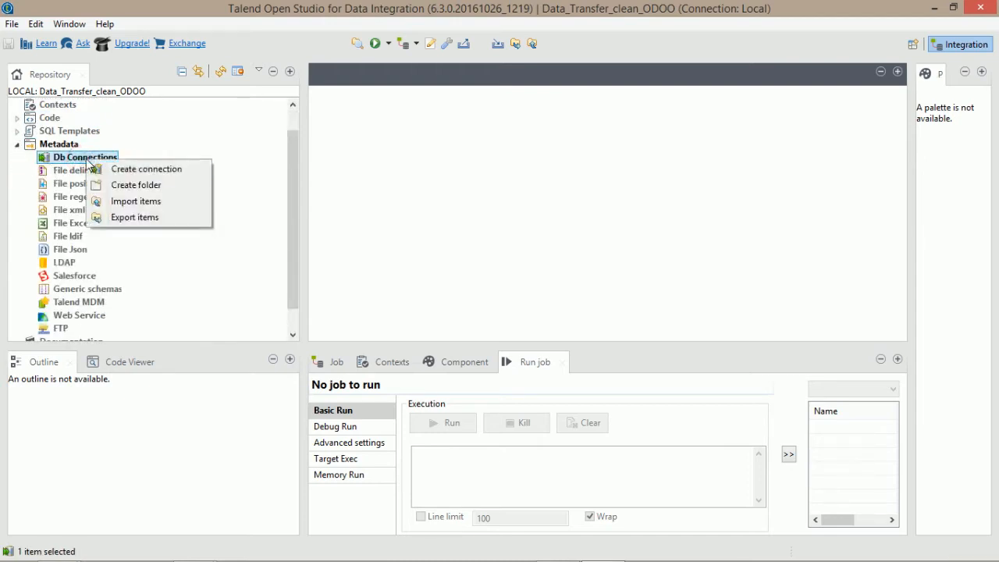
pyautogui.click(125, 168)
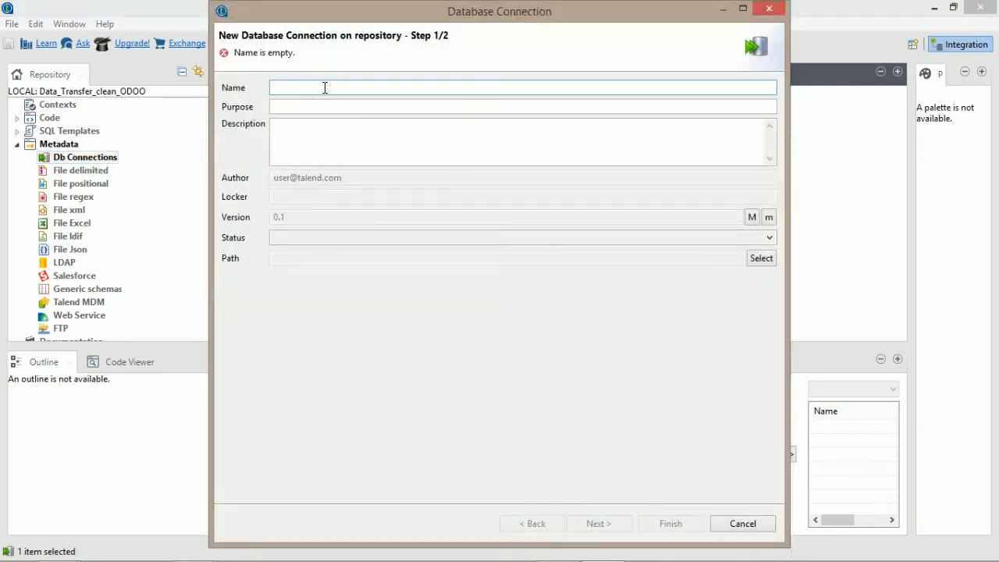
pyautogui.write('Source')
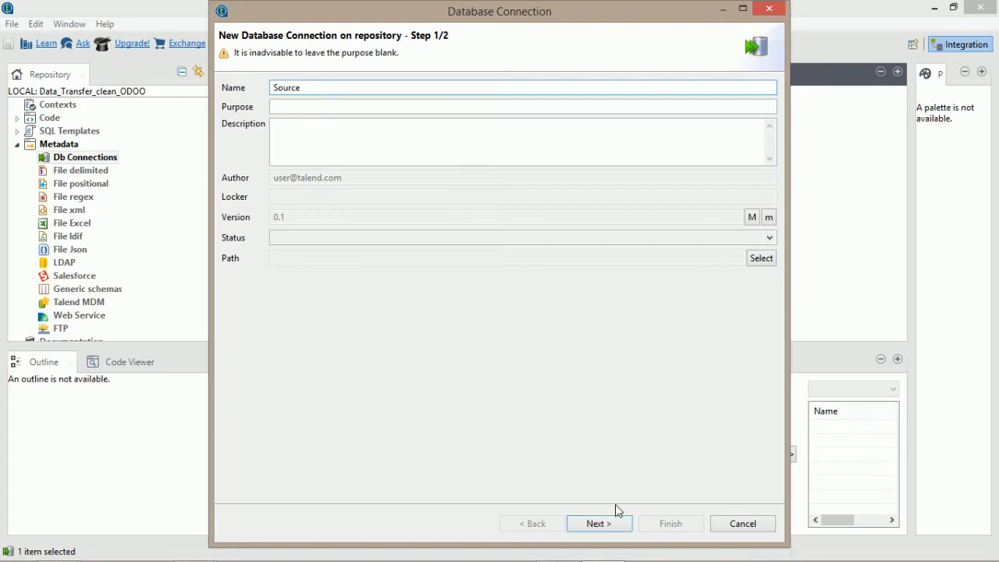
pyautogui.click(599, 521)
# Set the connection's database type to PostgreSQL, version v9.X, then switch to File Explorer.
pyautogui.click(327, 106)
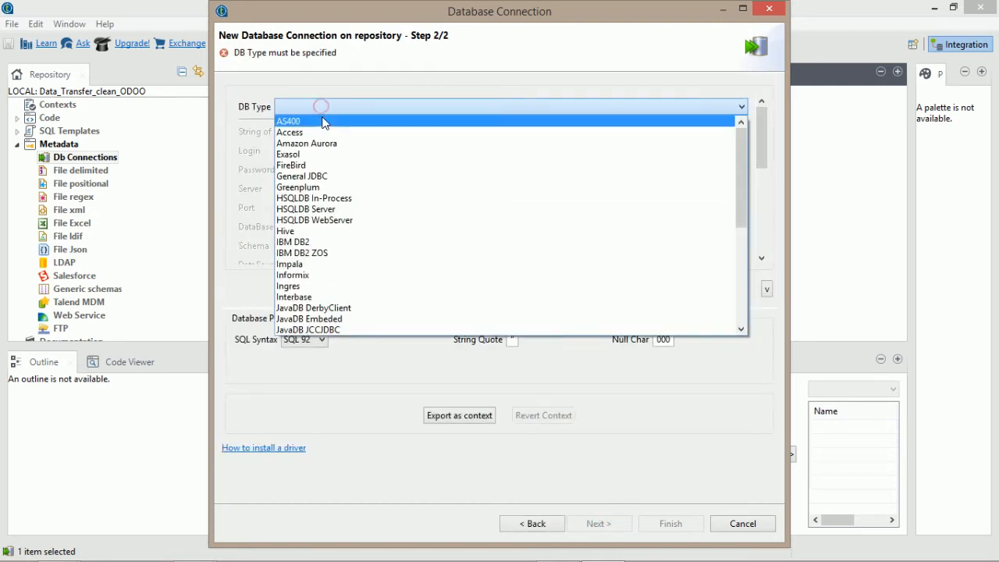
pyautogui.press('p')
pyautogui.press('o')
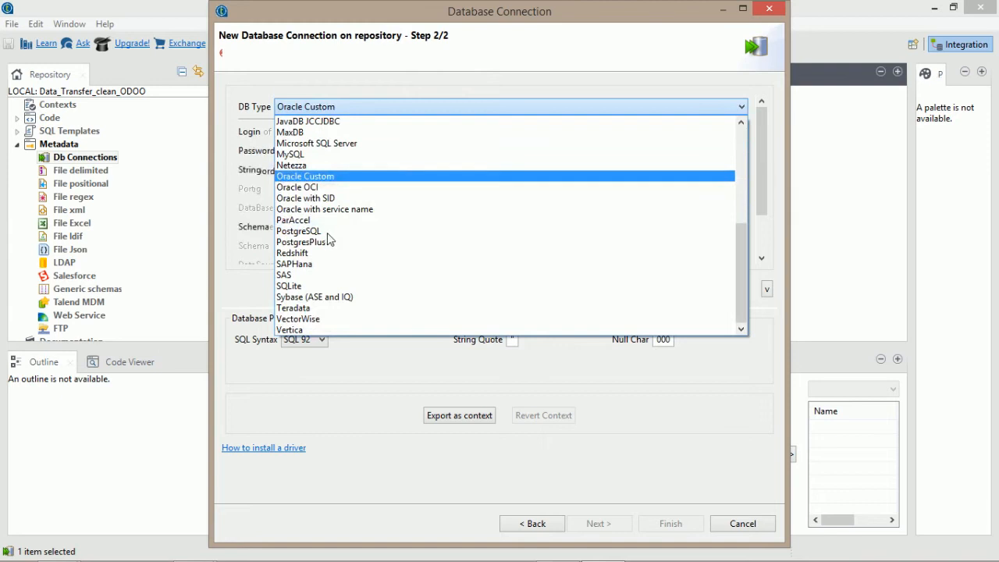
pyautogui.press('s')
pyautogui.press('t')
pyautogui.click(328, 232)
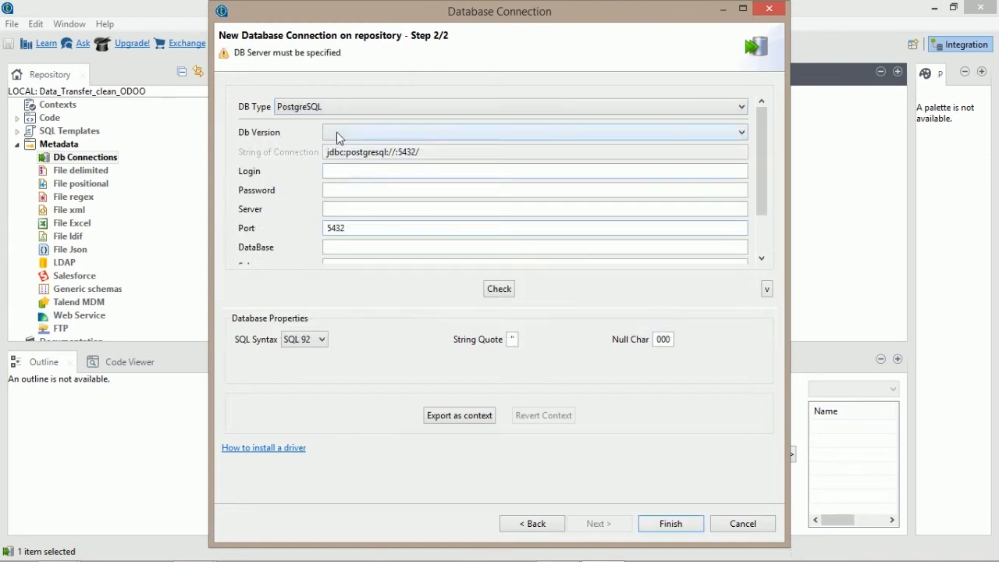
pyautogui.click(338, 136)
pyautogui.click(343, 162)
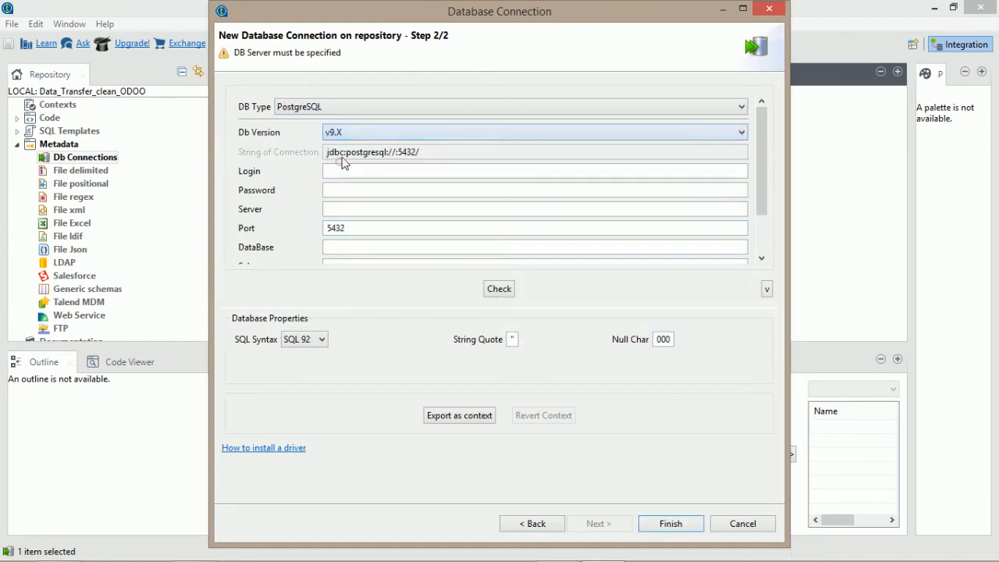
pyautogui.click(352, 170)
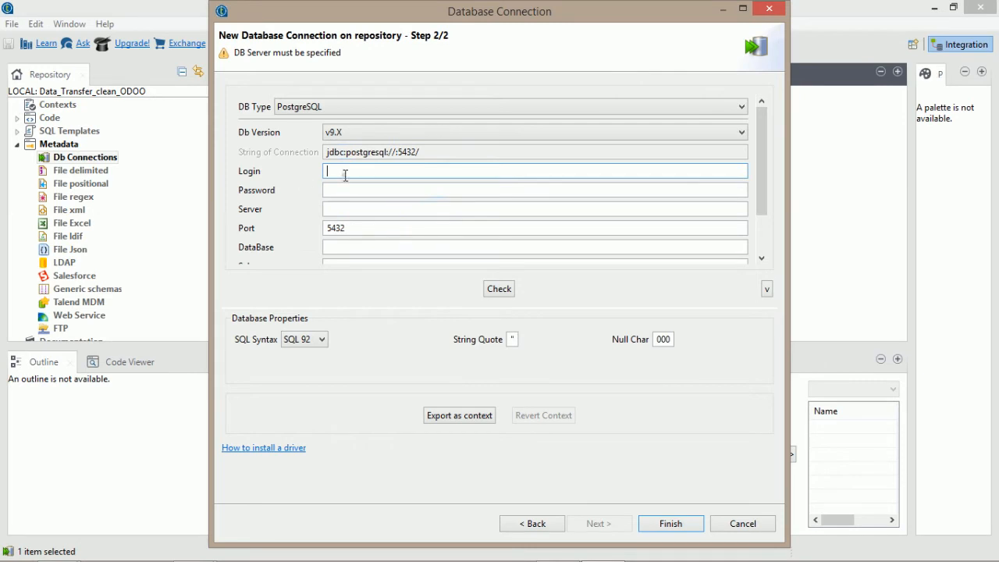
pyautogui.click(340, 190)
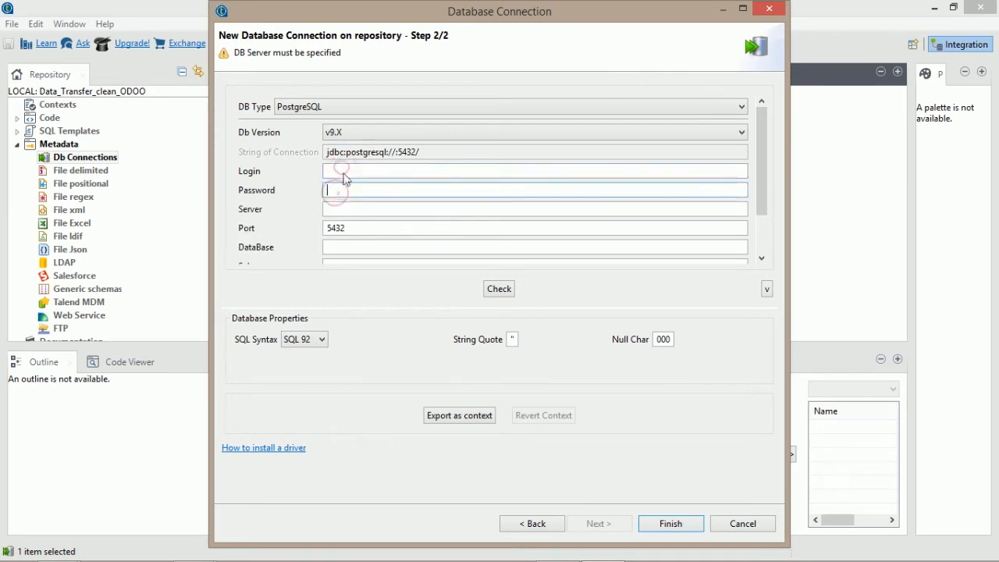
pyautogui.click(343, 173)
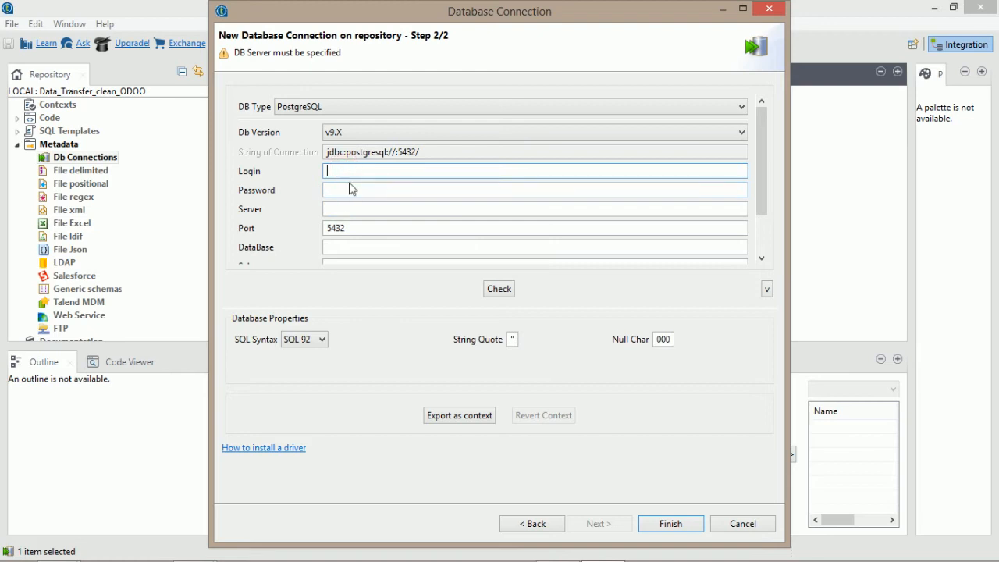
pyautogui.hotkey('alt', 'Tab')
pyautogui.hotkey('alt', 'Tab')
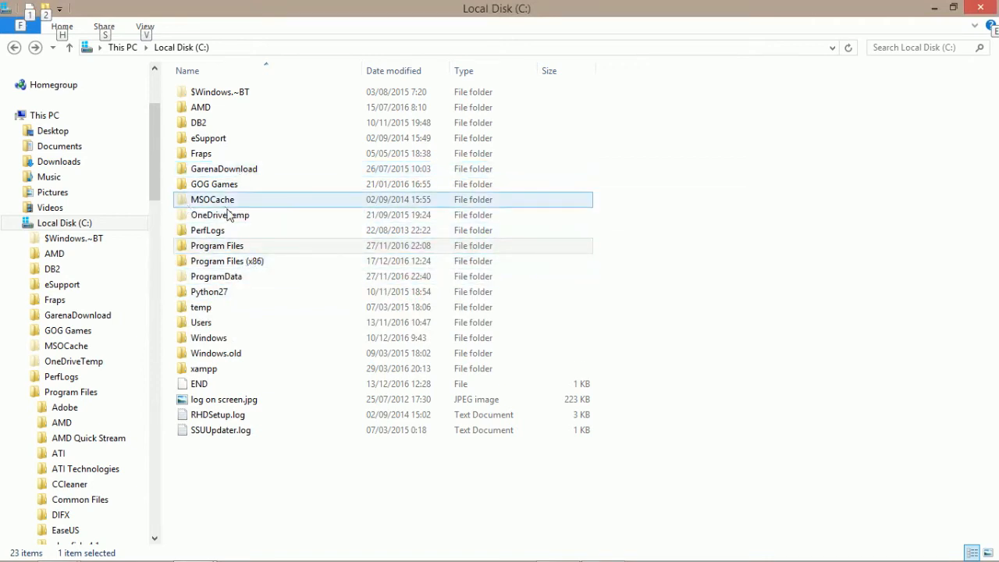
# Search Program Files (x86)\Odoo 10.0 for odoo.conf and open it with Notepad++.
pyautogui.doubleClick(238, 263)
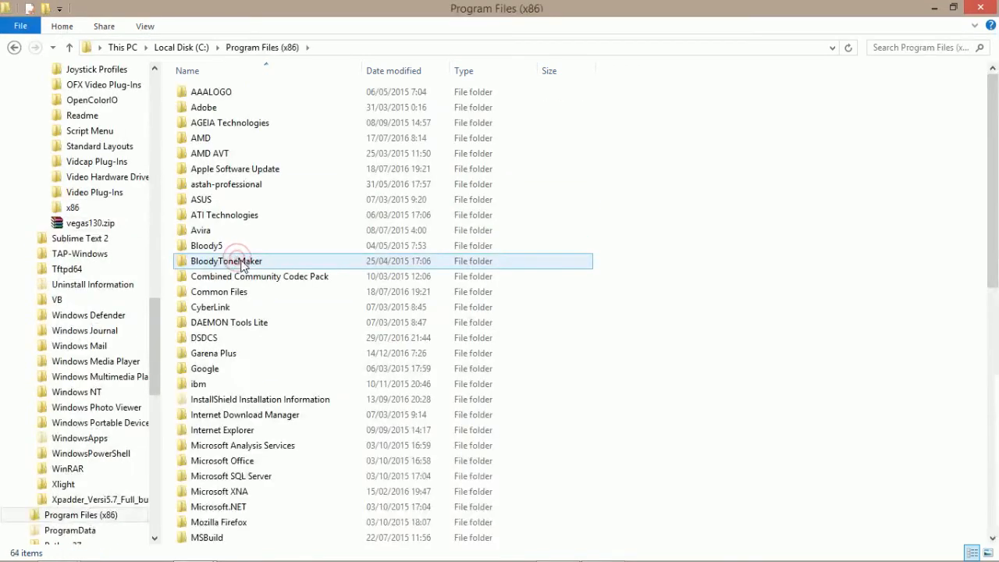
pyautogui.click(223, 309)
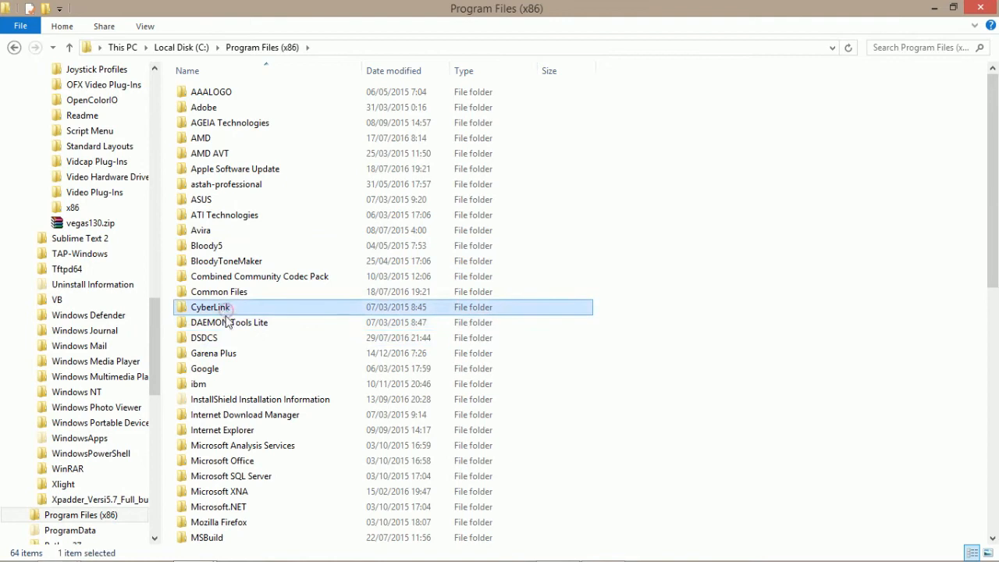
pyautogui.press('o')
pyautogui.doubleClick(214, 106)
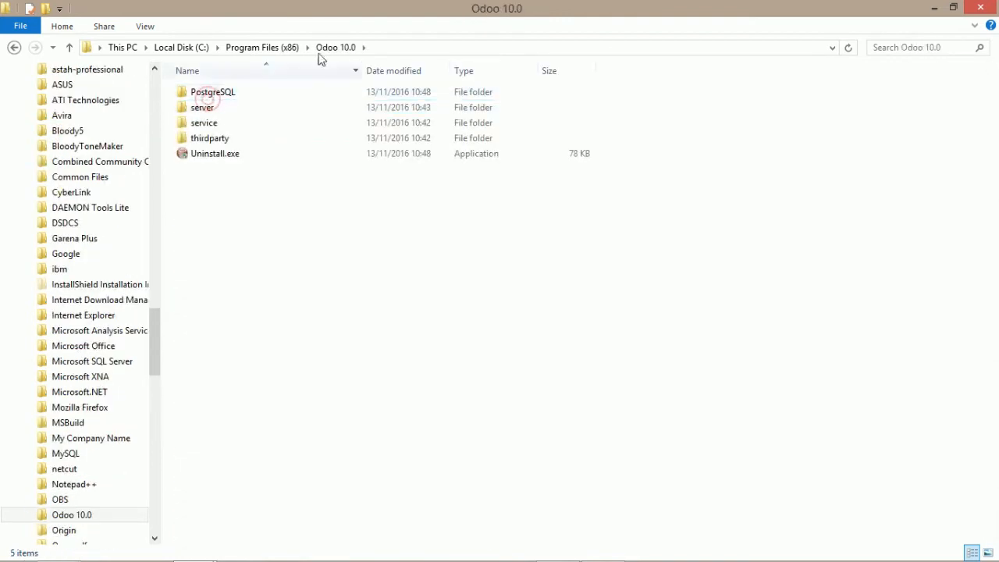
pyautogui.click(900, 47)
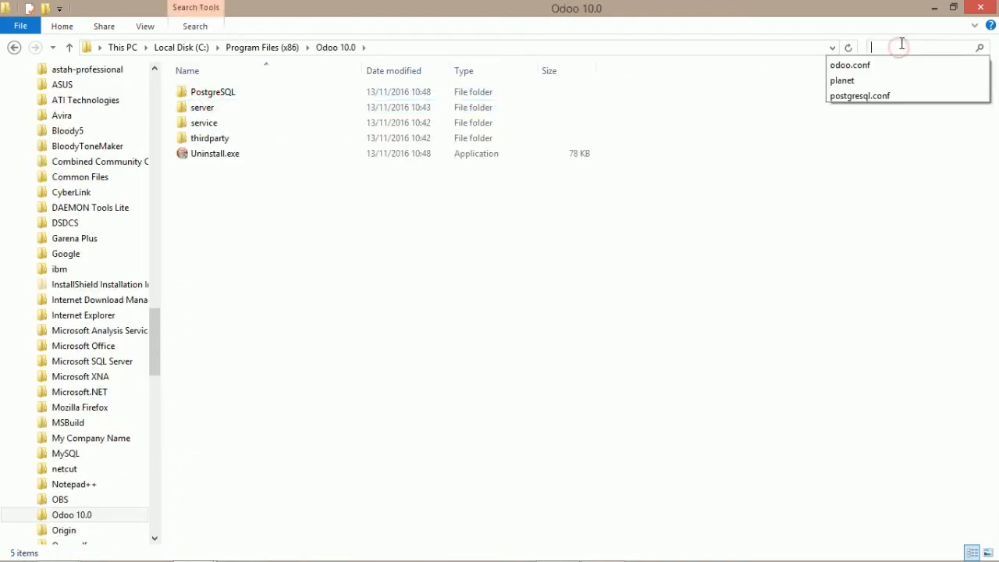
pyautogui.write('odo')
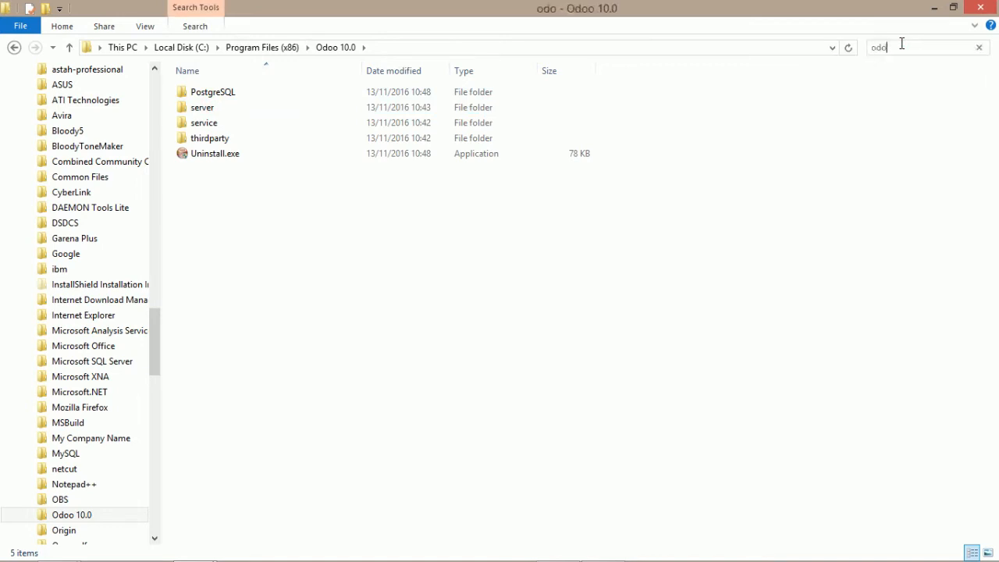
pyautogui.write('o.conf')
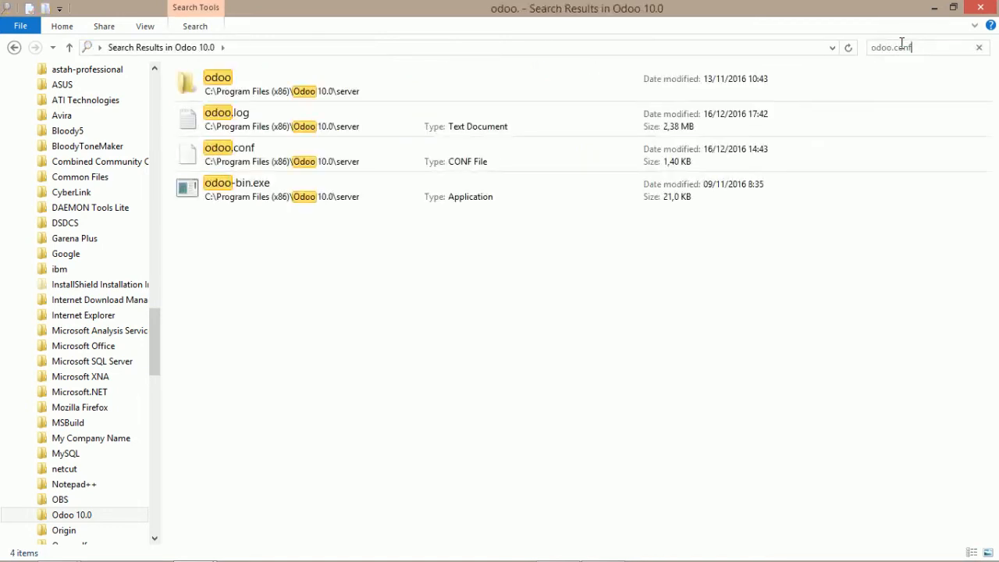
pyautogui.click(300, 90)
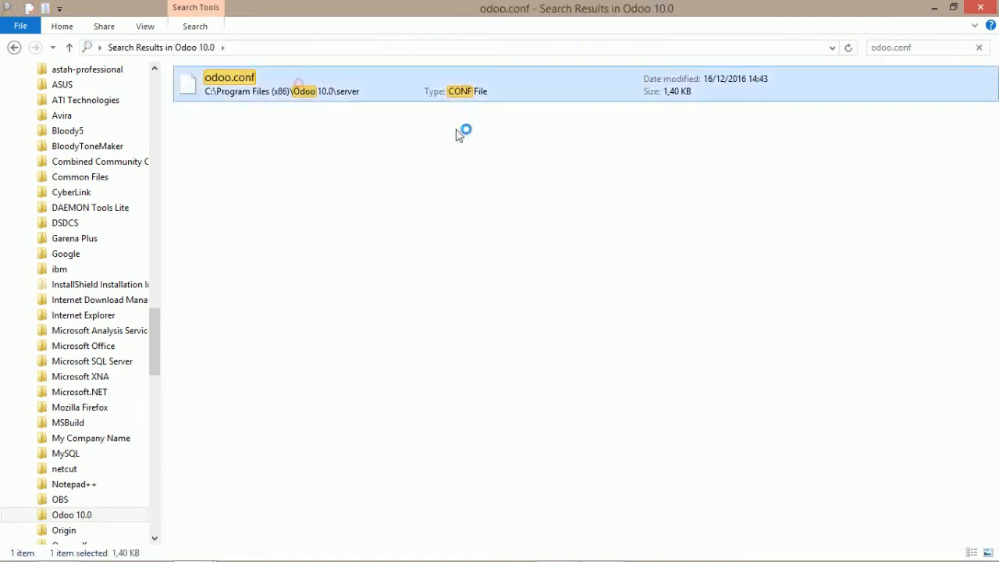
pyautogui.rightClick(335, 89)
pyautogui.click(220, 131)
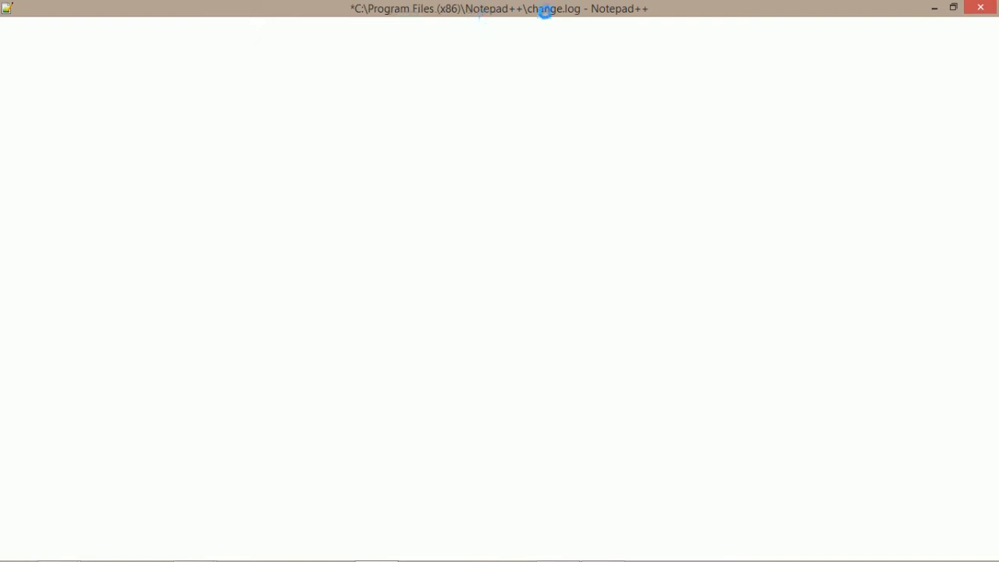
# Copy the db_user value from odoo.conf into the Talend connection's Login field.
pyautogui.click(161, 193)
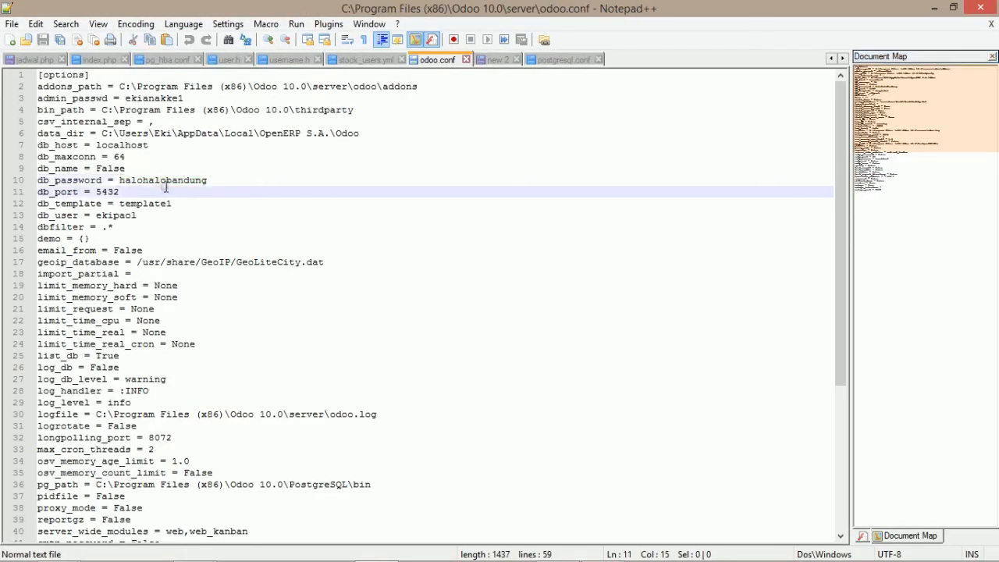
pyautogui.moveTo(148, 215); pyautogui.dragTo(37, 216)
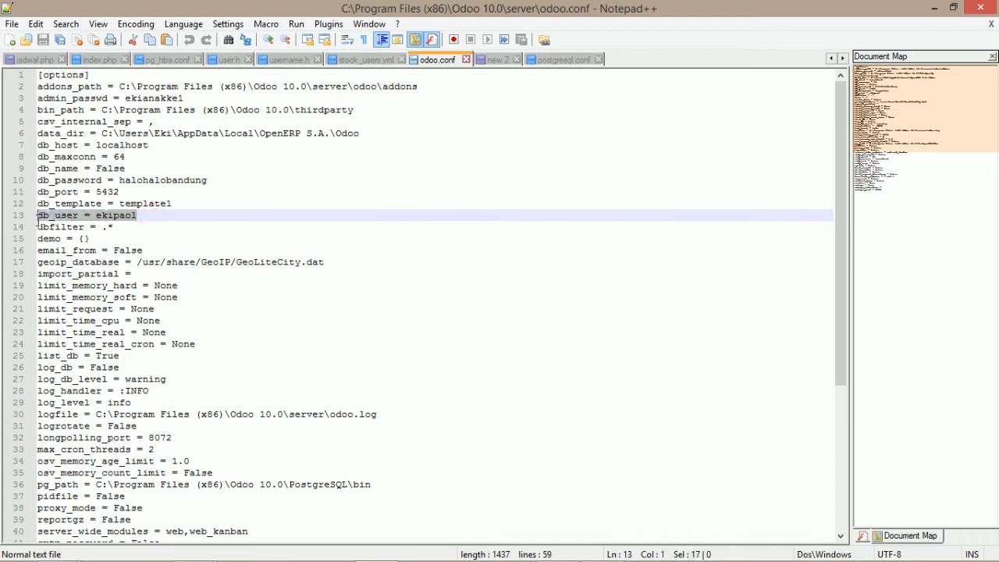
pyautogui.tripleClick(215, 181)
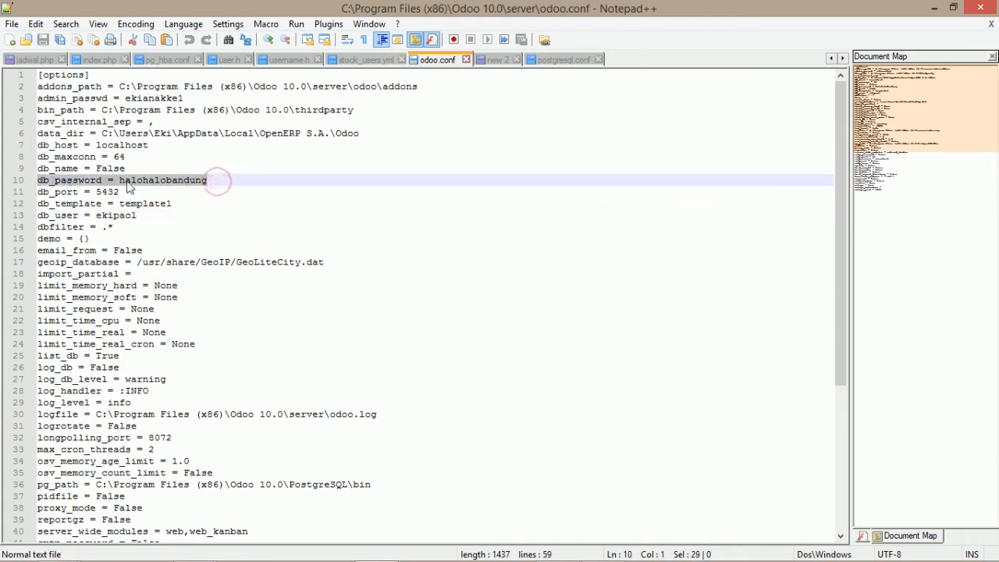
pyautogui.click(211, 180)
pyautogui.doubleClick(156, 217)
pyautogui.hotkey('ctrl', 'c')
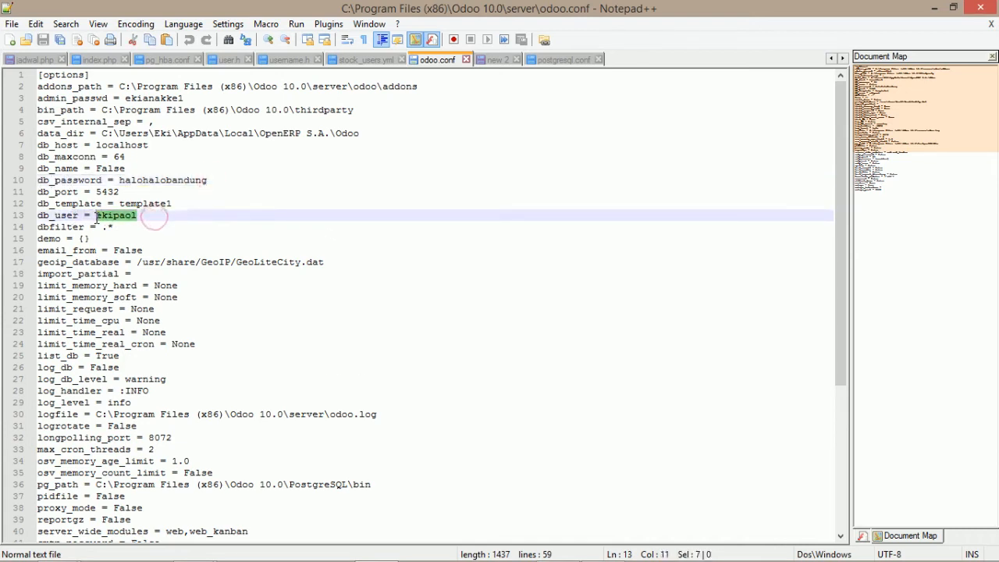
pyautogui.hotkey('alt', 'Tab')
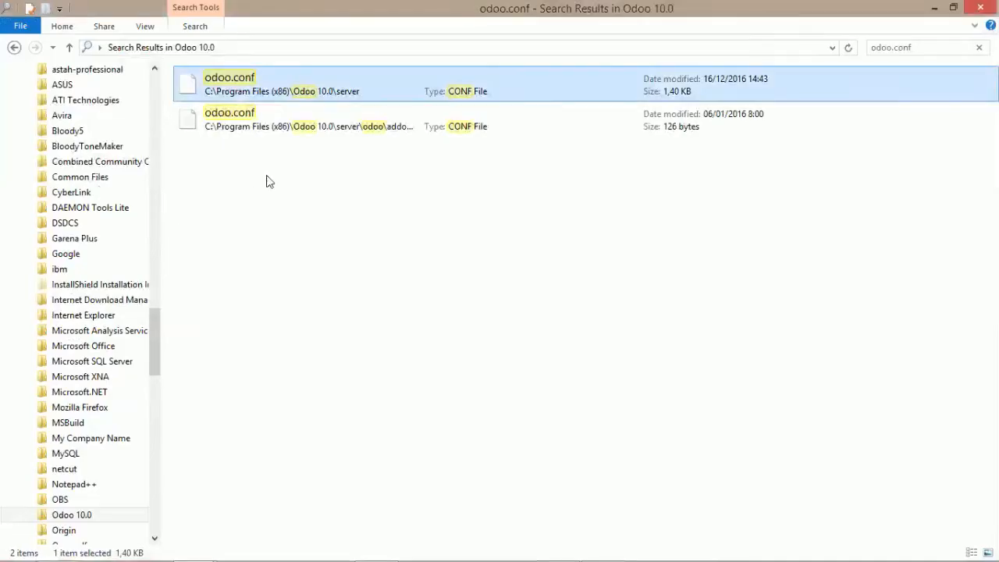
pyautogui.hotkey('alt', 'Tab')
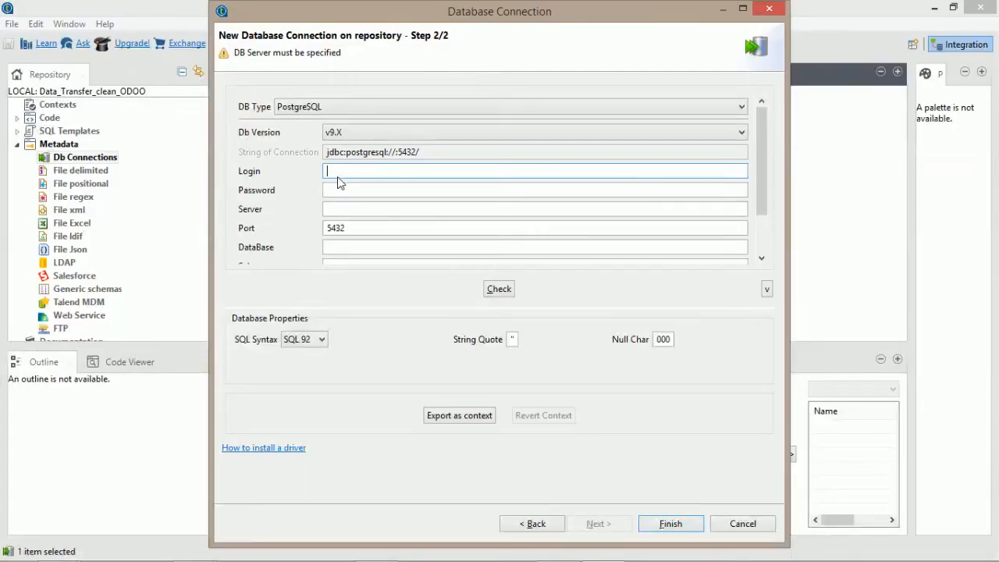
pyautogui.hotkey('ctrl', 'v')
pyautogui.click(339, 194)
# Select the db_password value in odoo.conf for the Password field.
pyautogui.hotkey('alt', 'Tab')
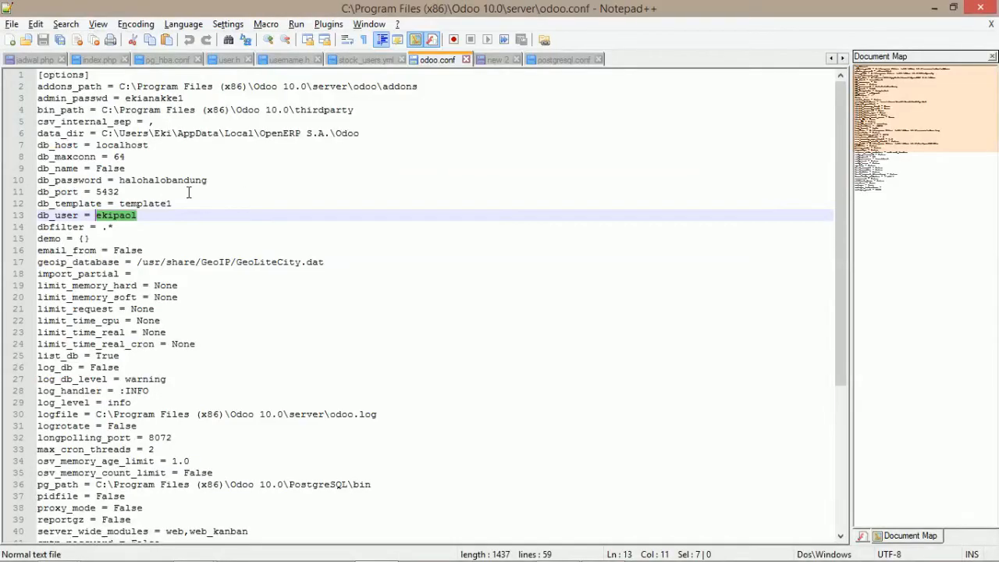
pyautogui.moveTo(222, 181); pyautogui.dragTo(119, 181)
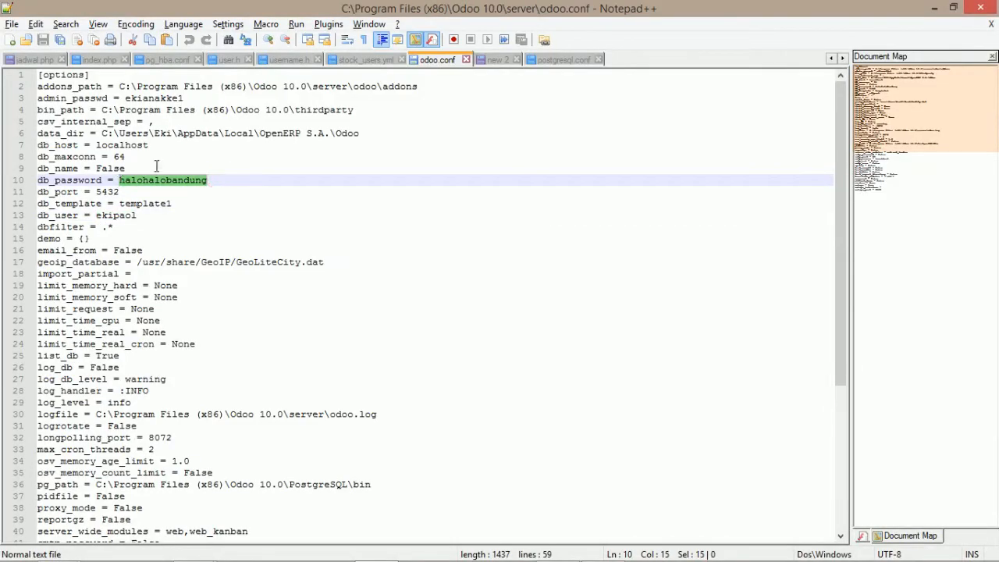
pyautogui.hotkey('alt', 'Tab')
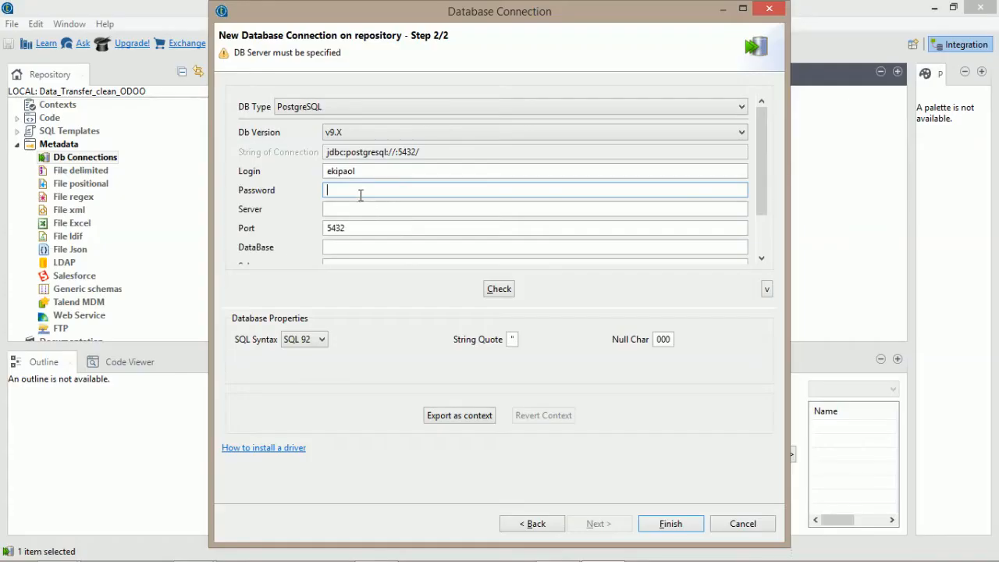
# Paste the database password, and enter Server localhost and DataBase Source.
pyautogui.hotkey('ctrl', 'v')
pyautogui.click(359, 172)
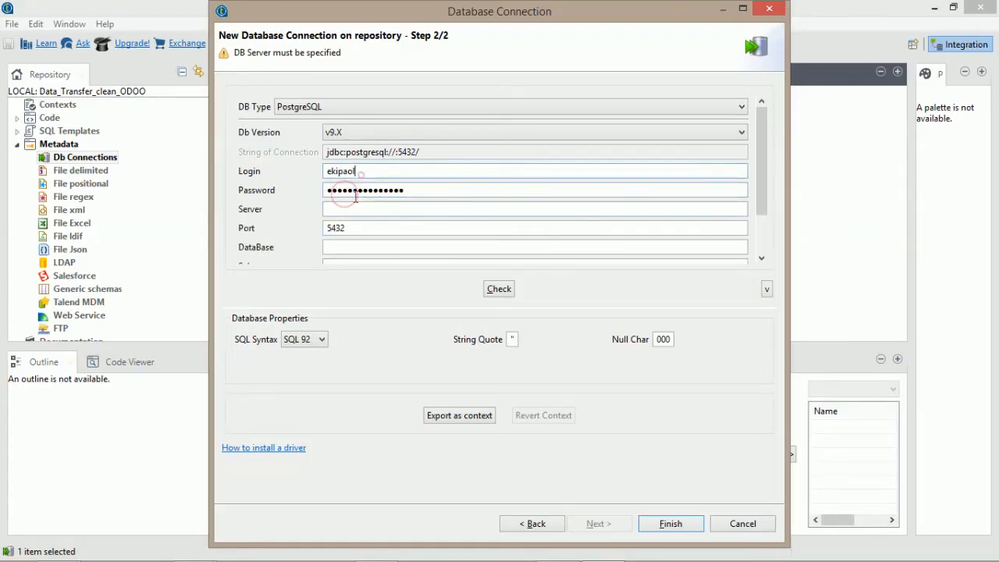
pyautogui.click(356, 210)
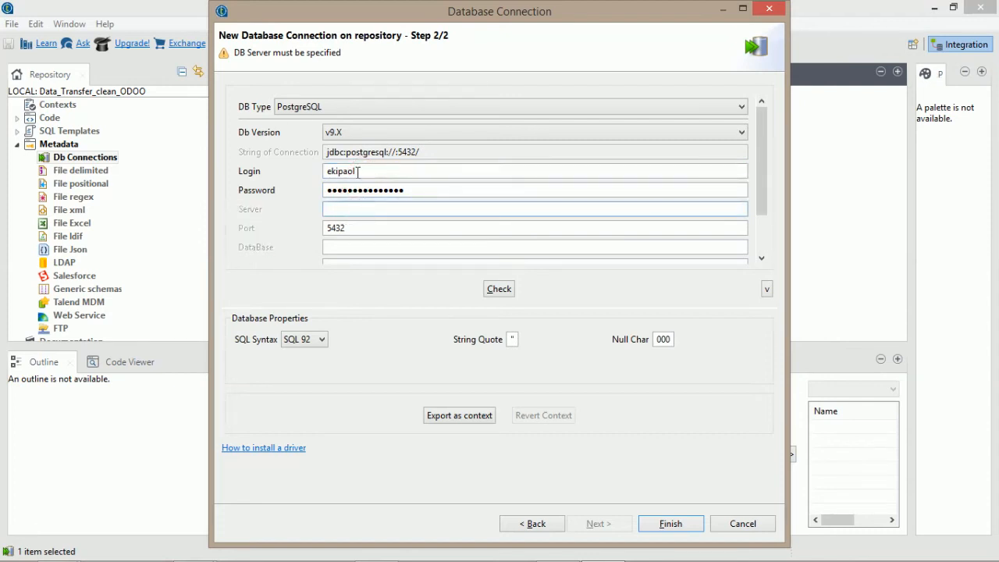
pyautogui.click(357, 171)
pyautogui.click(354, 190)
pyautogui.click(356, 207)
pyautogui.write('localhost')
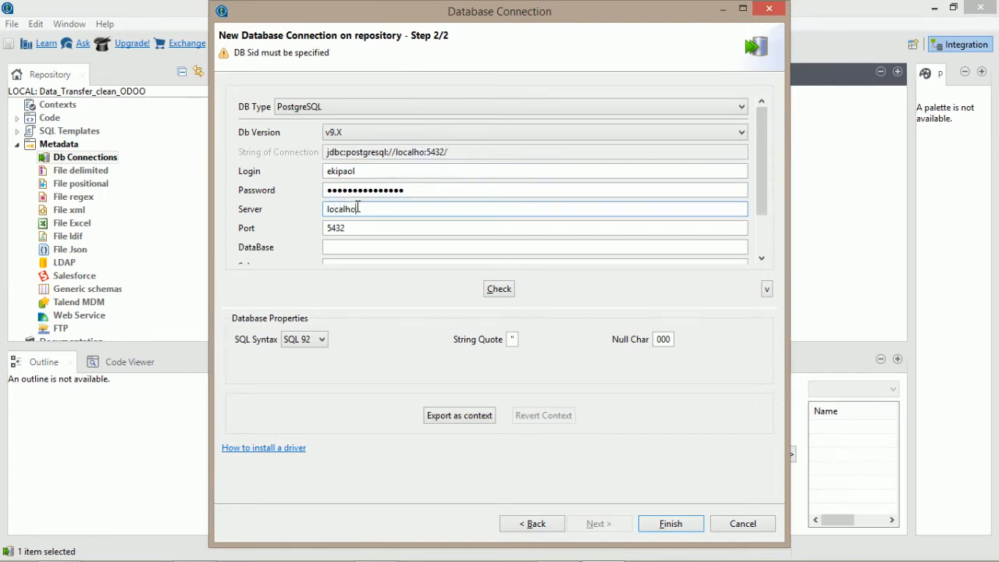
pyautogui.click(345, 245)
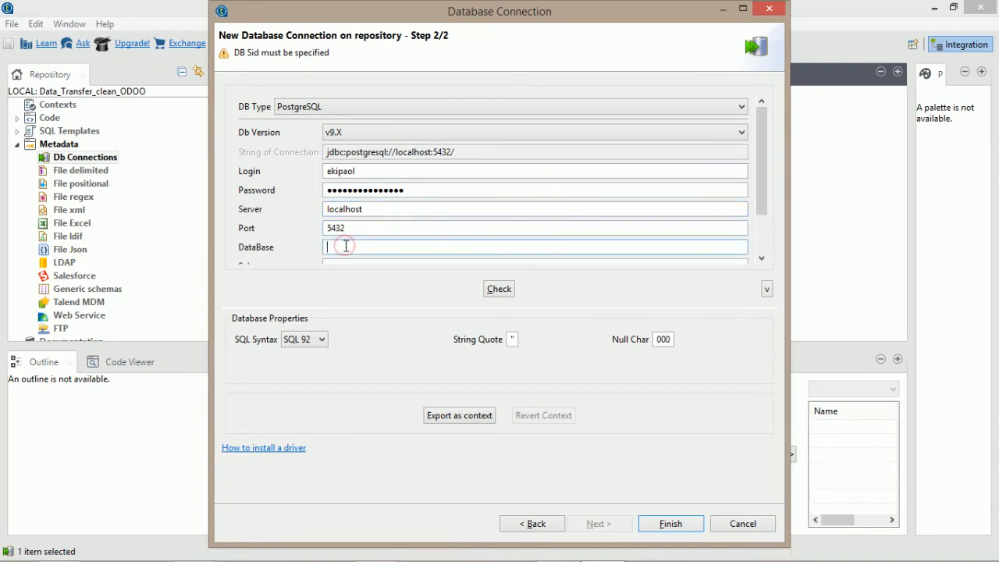
pyautogui.write('Source')
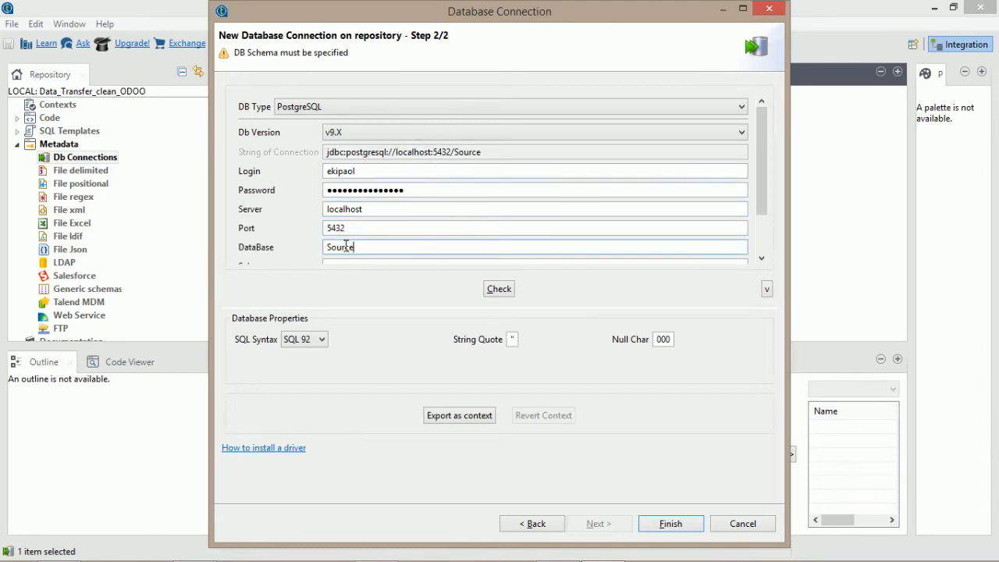
pyautogui.scroll(-2, 763, 185)
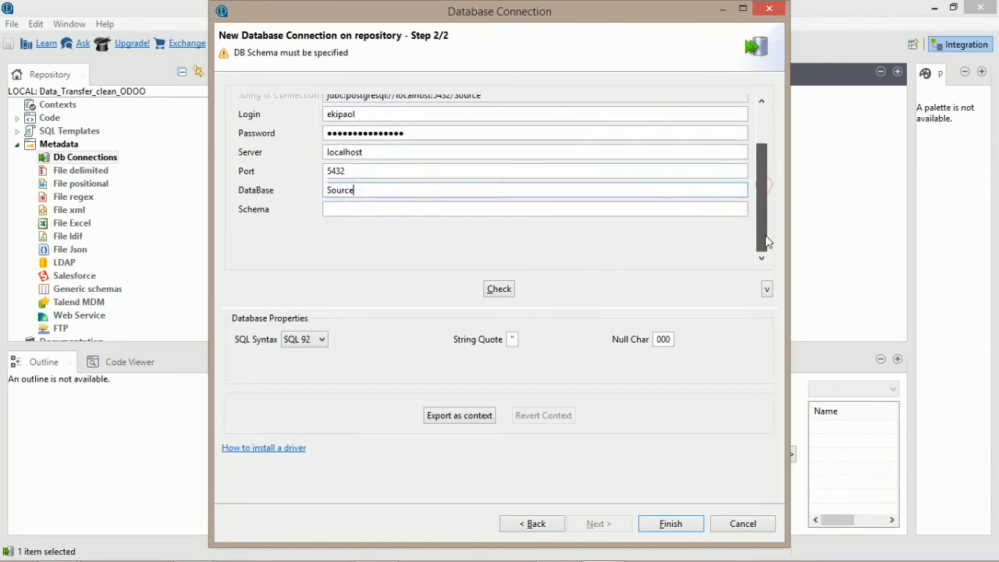
# Set schema to public, confirm the connection check succeeds, and finish the wizard.
pyautogui.click(506, 207)
pyautogui.write('public')
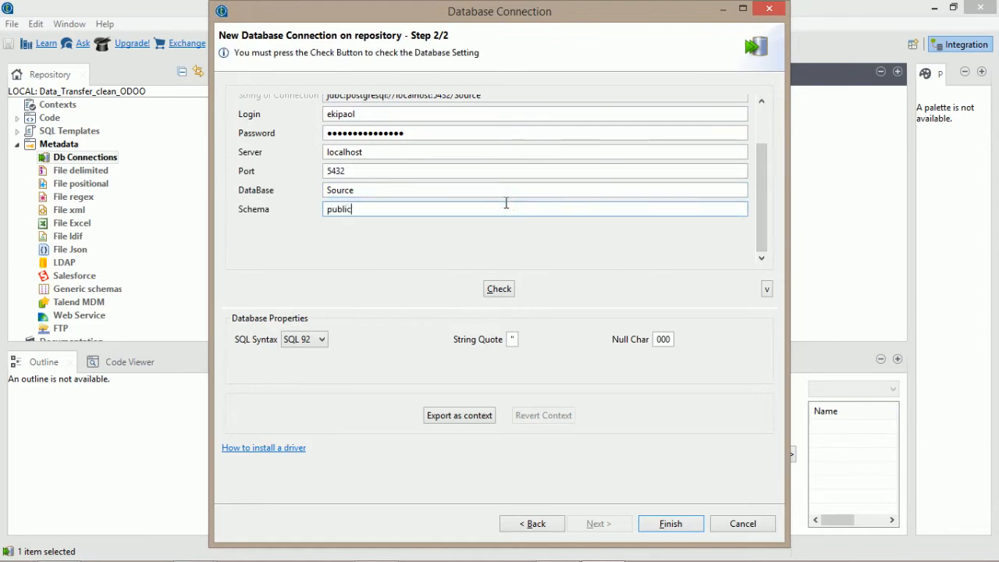
pyautogui.hotkey('ctrl', 'a')
pyautogui.click(390, 210)
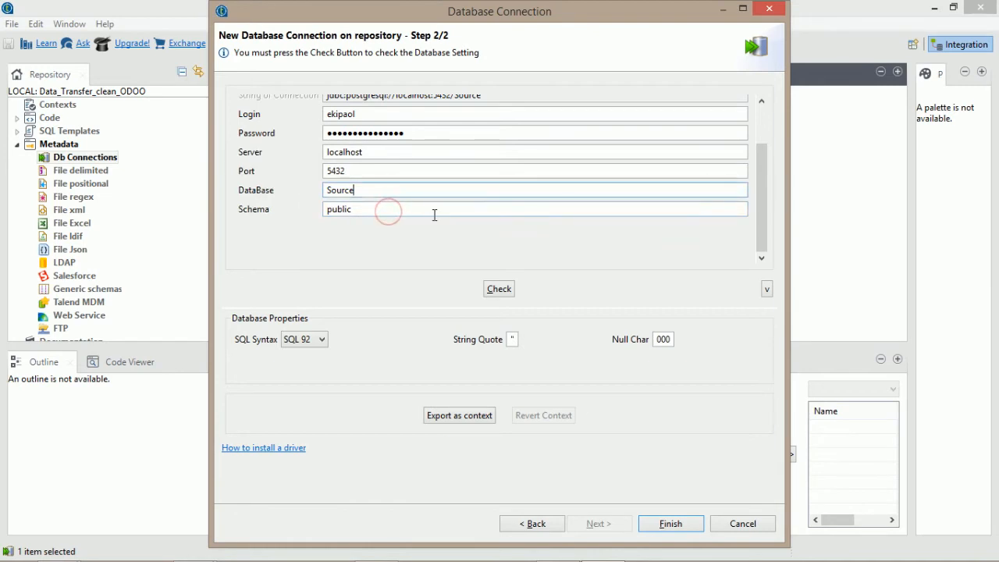
pyautogui.click(499, 289)
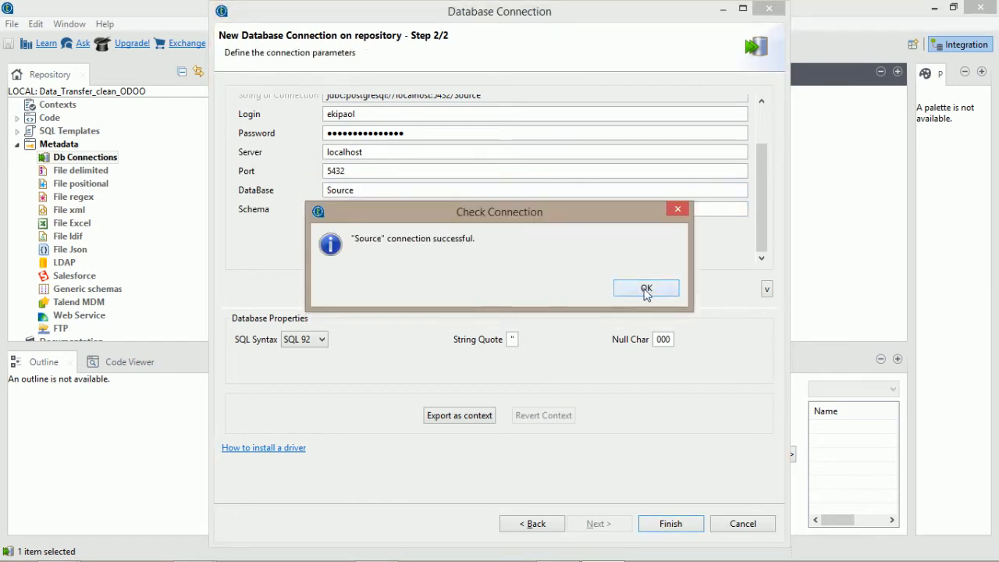
pyautogui.click(647, 289)
pyautogui.click(671, 524)
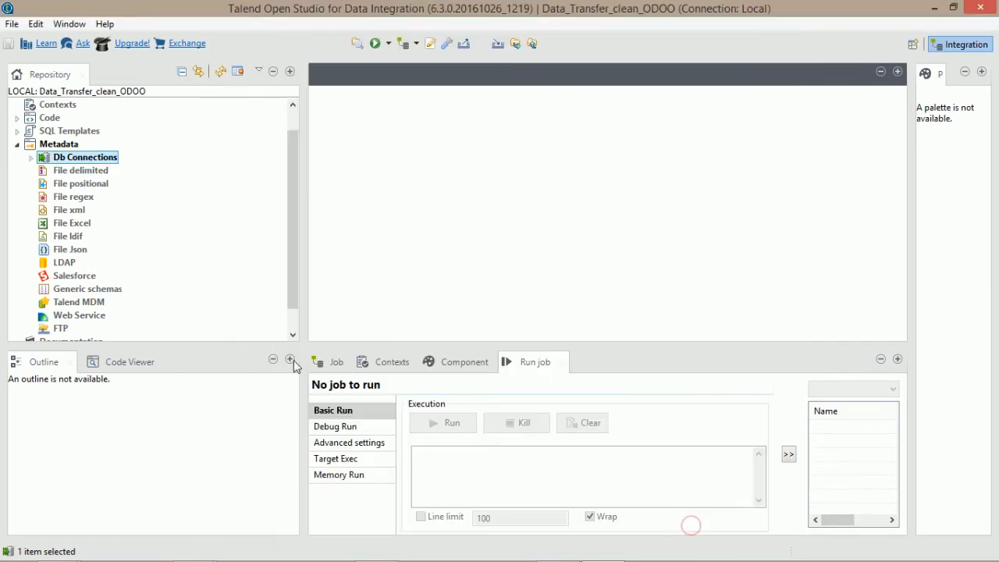
# Start a second database connection in the repository and name it Target.
pyautogui.click(30, 157)
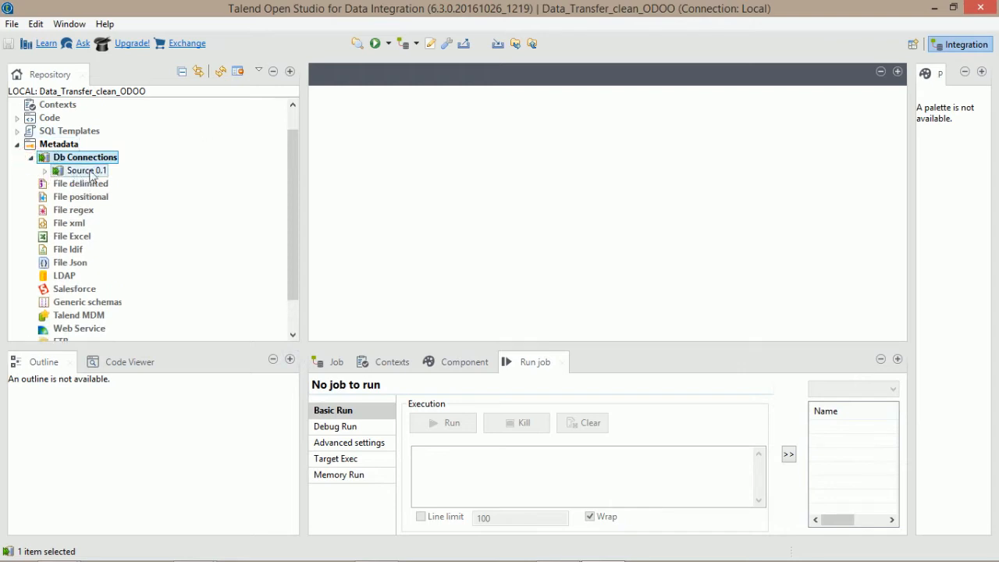
pyautogui.click(83, 174)
pyautogui.rightClick(84, 159)
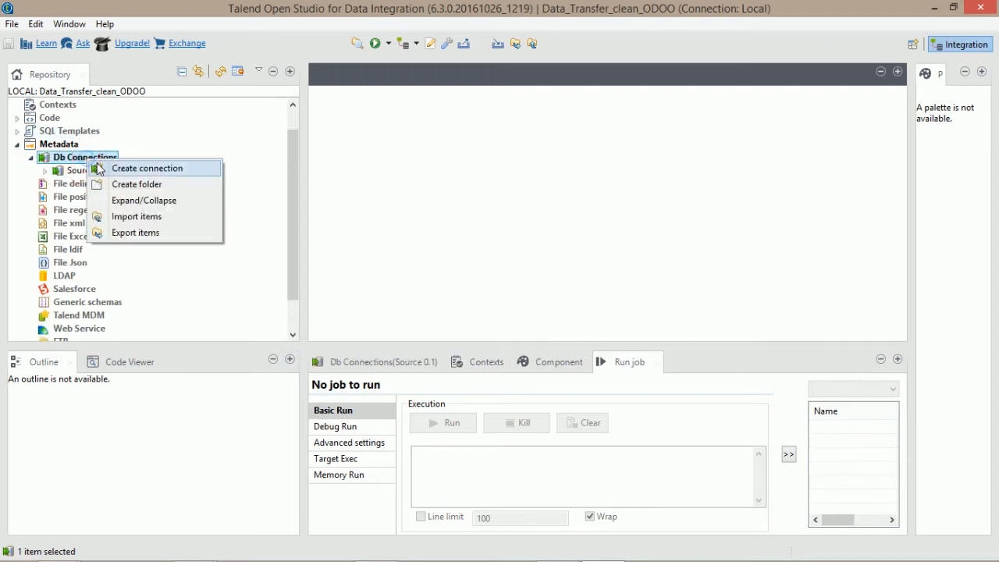
pyautogui.click(96, 167)
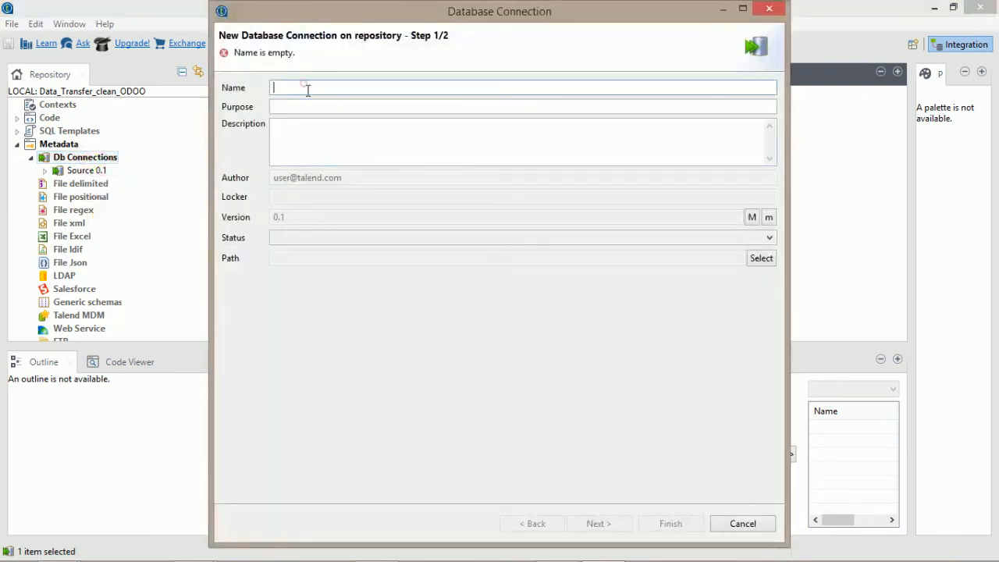
pyautogui.write('Target')
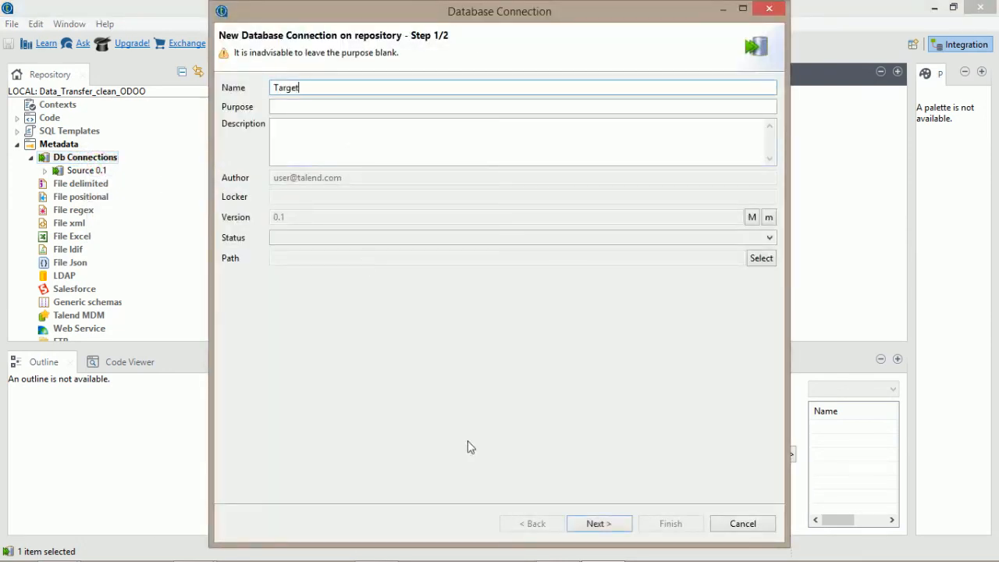
pyautogui.click(593, 523)
# Choose PostgreSQL version v9.X as the database type and enter the login.
pyautogui.click(379, 105)
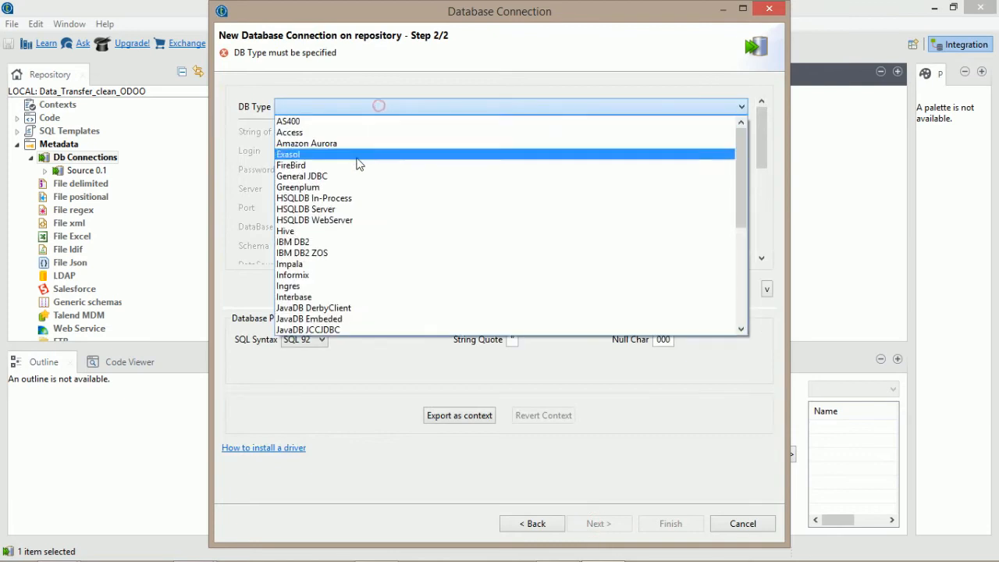
pyautogui.write('post')
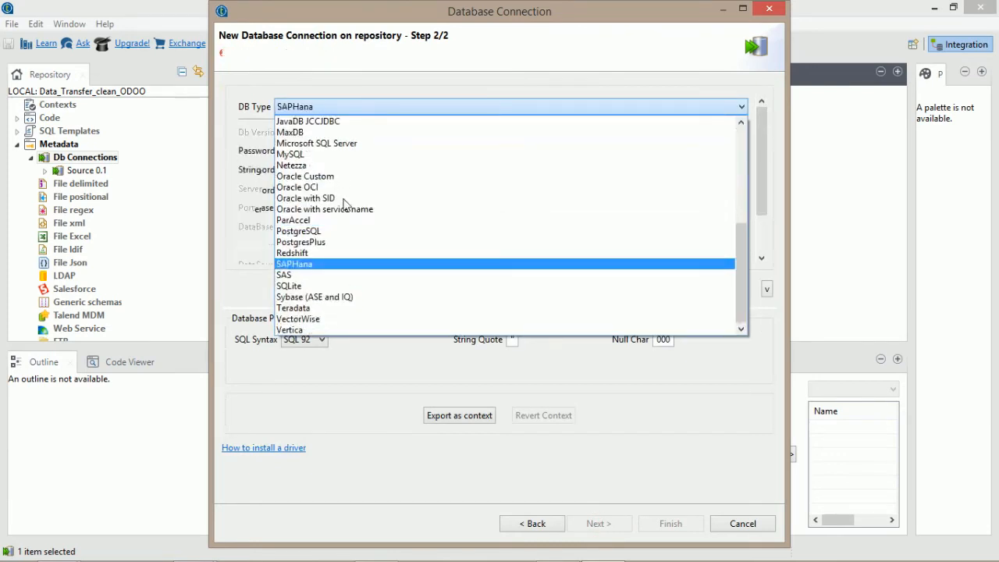
pyautogui.click(314, 231)
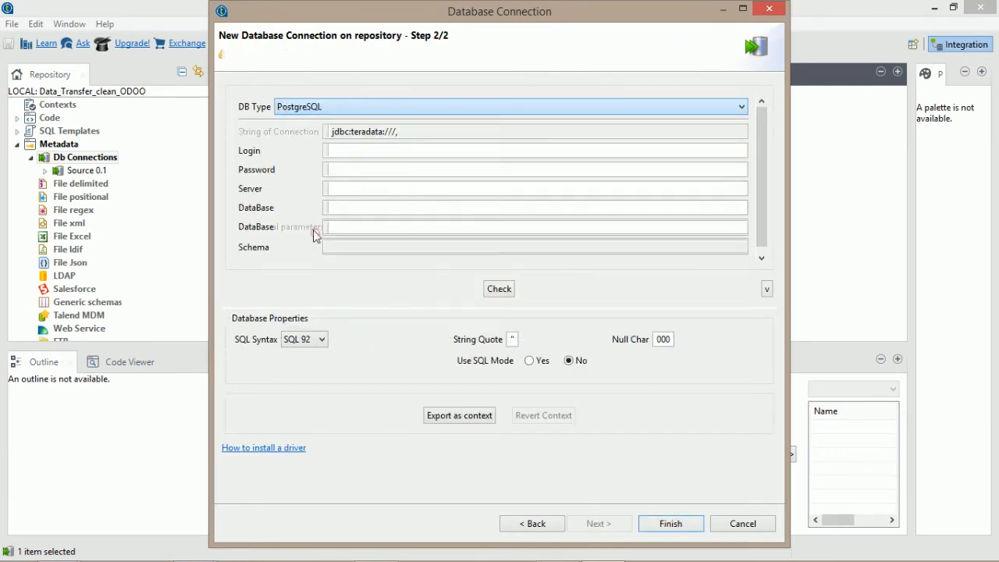
pyautogui.click(400, 132)
pyautogui.click(395, 158)
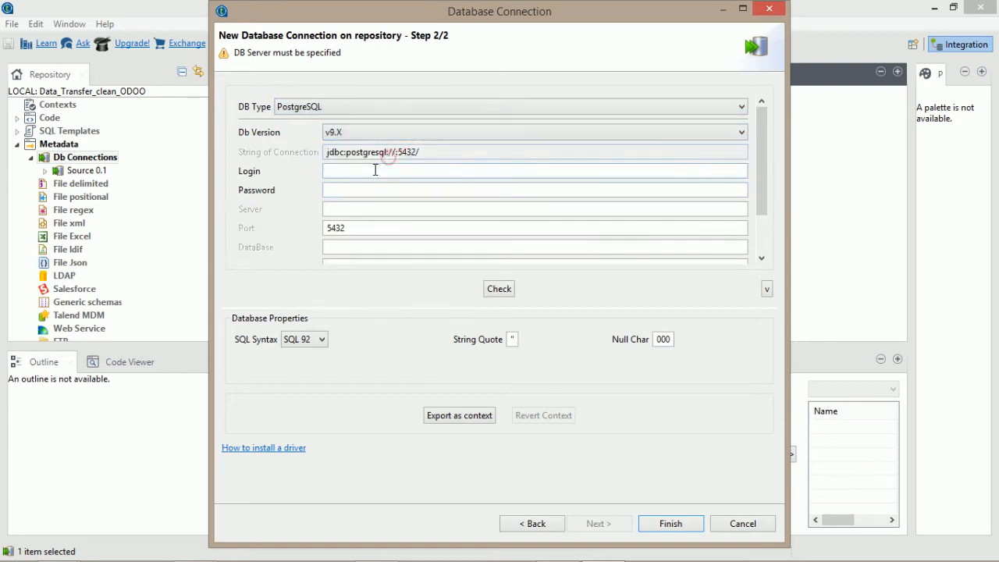
pyautogui.click(376, 171)
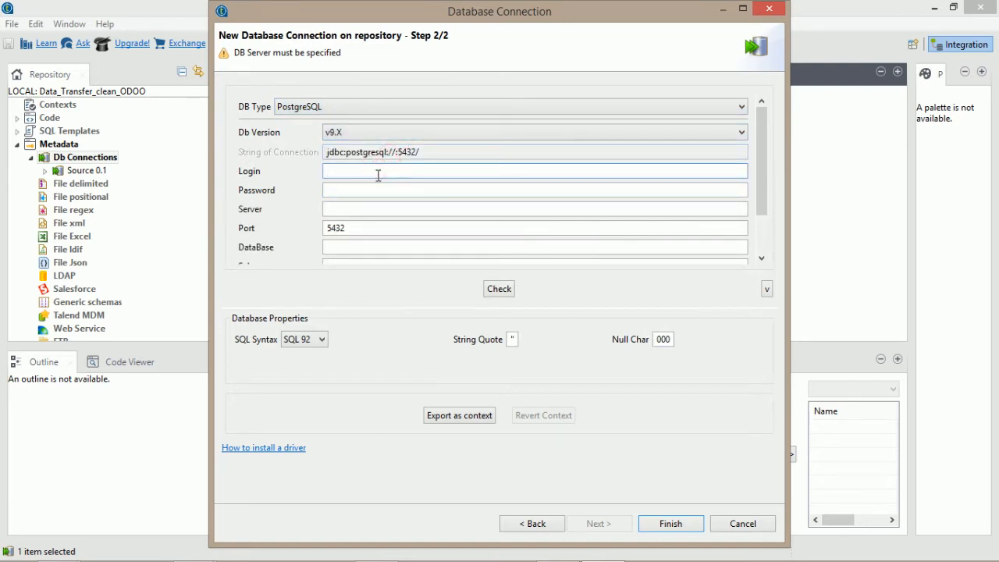
pyautogui.write('ekipaol')
pyautogui.press('Tab')
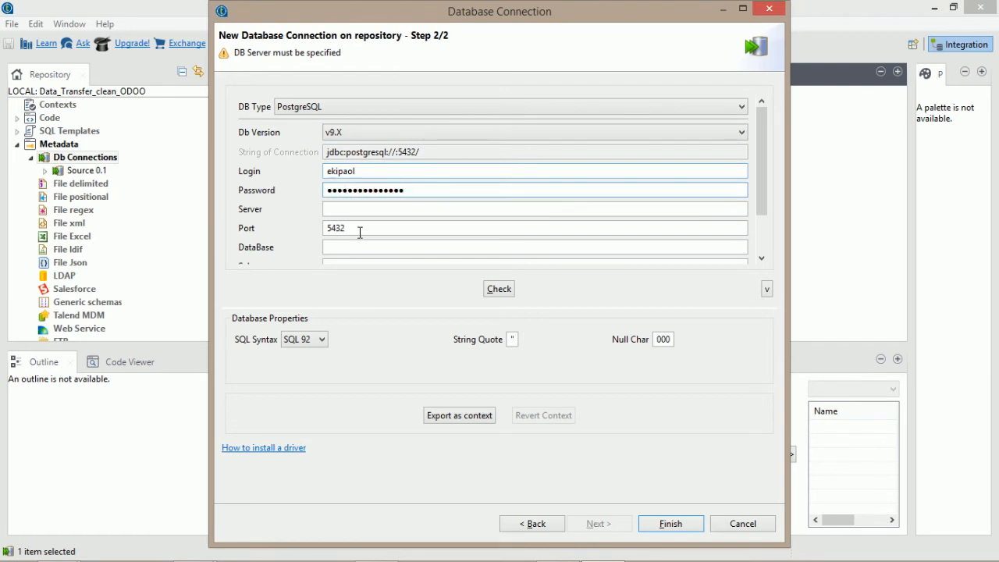
# Set server localhost, database Target and schema public, test the connection, and save it.
pyautogui.click(388, 209)
pyautogui.write('localhost')
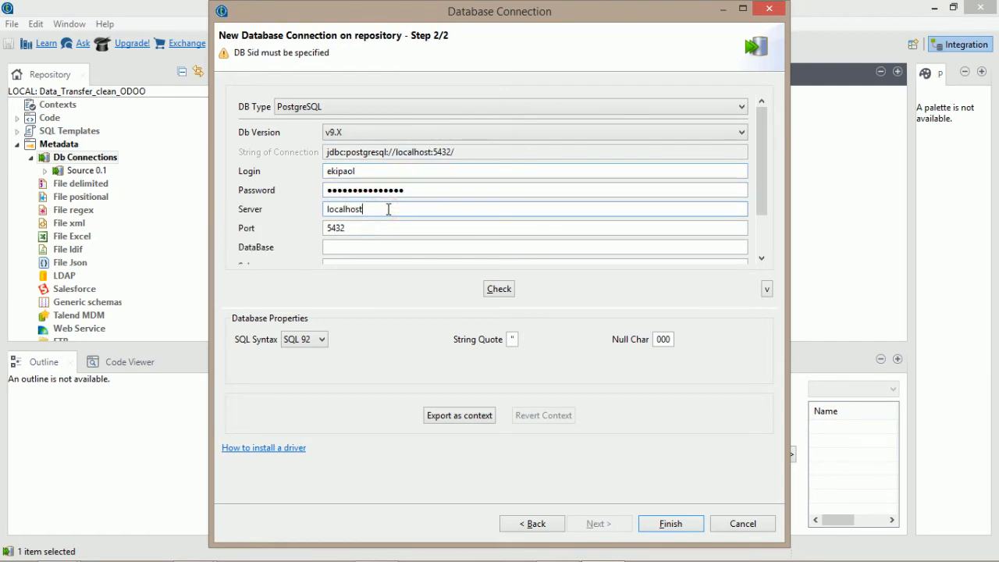
pyautogui.click(367, 247)
pyautogui.write('Target')
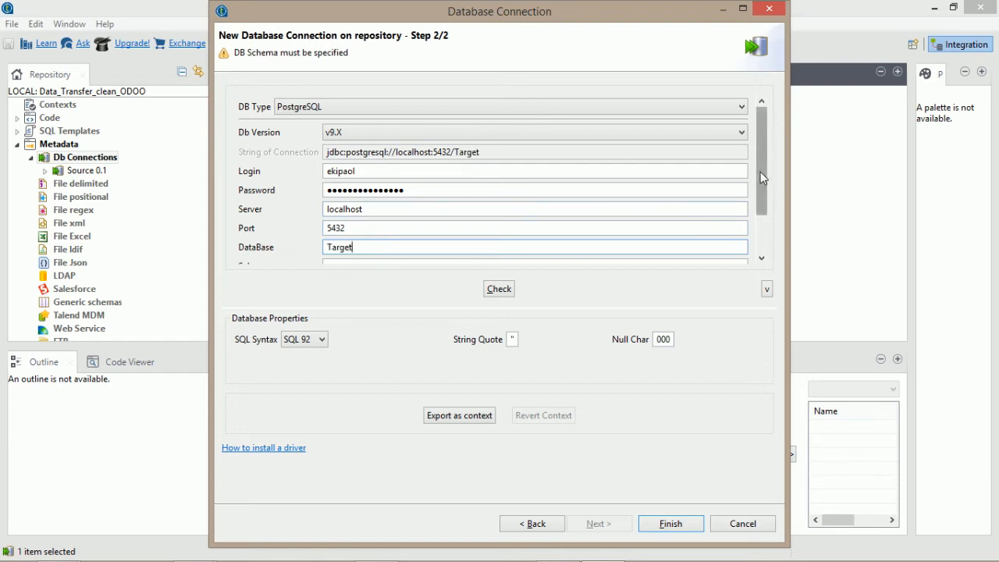
pyautogui.moveTo(766, 178); pyautogui.dragTo(759, 212)
pyautogui.click(417, 211)
pyautogui.write('pu')
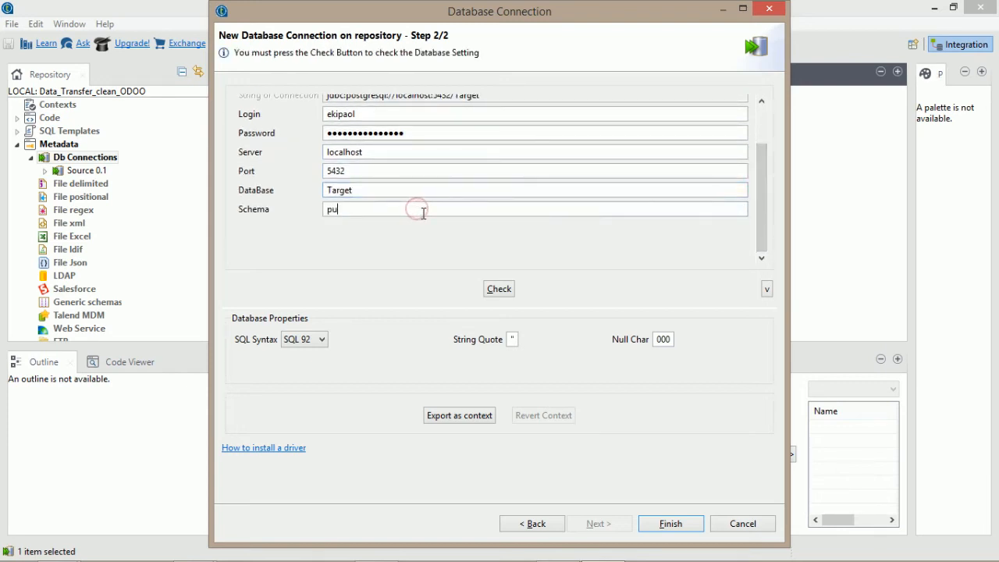
pyautogui.write('blic')
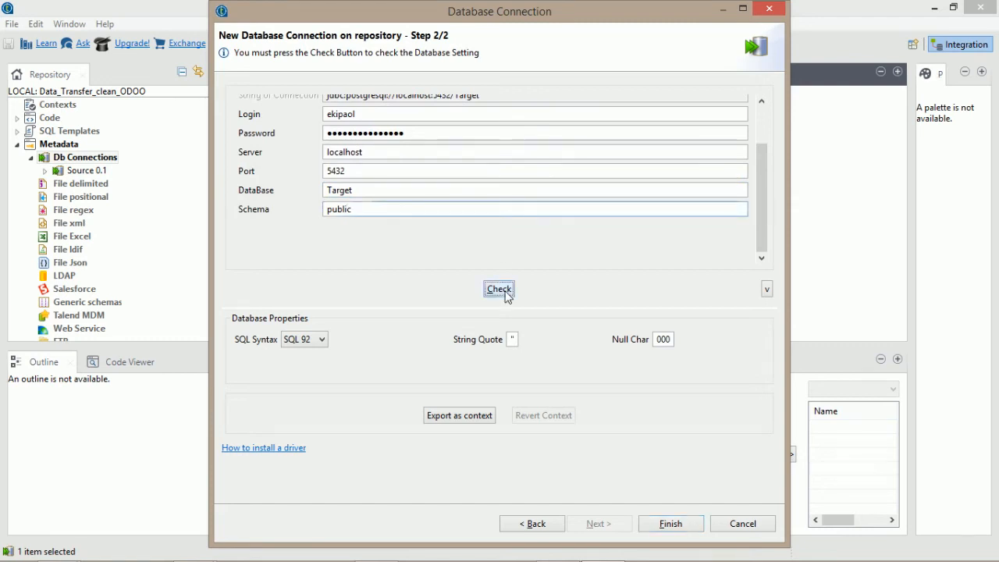
pyautogui.click(497, 288)
pyautogui.click(645, 289)
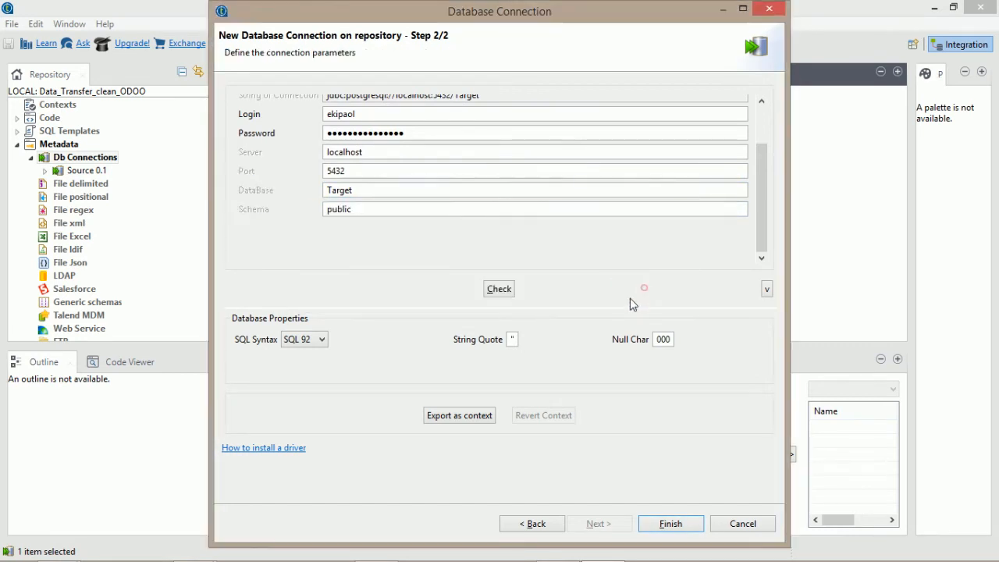
pyautogui.click(672, 526)
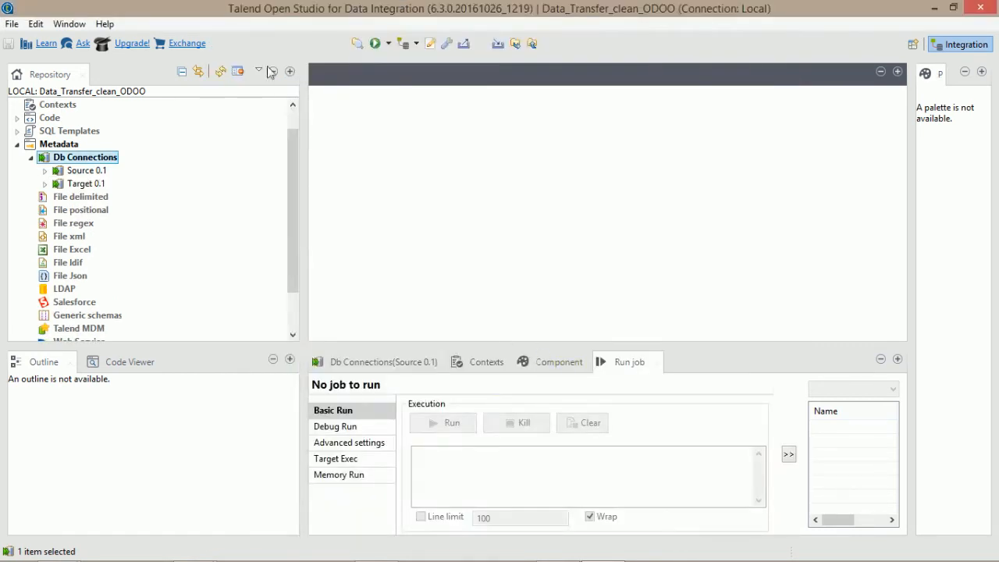
# Select the Source connection and expand its folders.
pyautogui.click(91, 175)
pyautogui.click(86, 183)
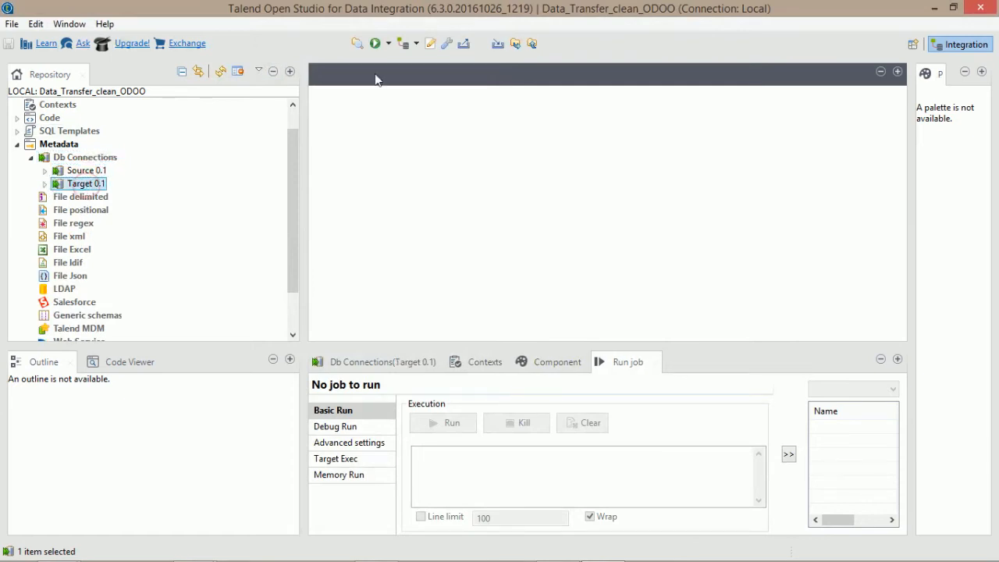
pyautogui.click(82, 170)
pyautogui.click(45, 170)
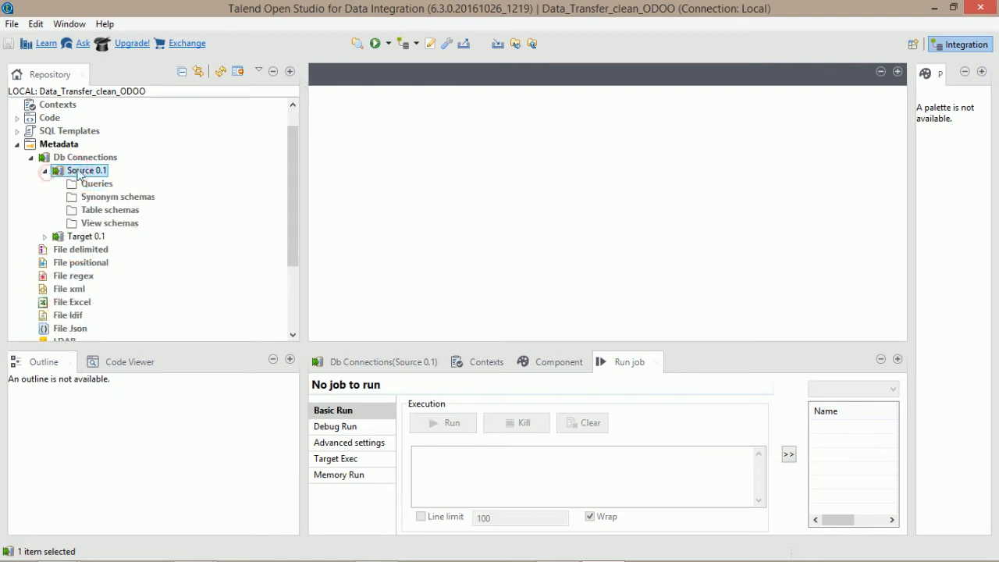
# Launch Retrieve Schema on Source 0.1, cancel that attempt, and reopen its menu.
pyautogui.rightClick(78, 174)
pyautogui.click(78, 234)
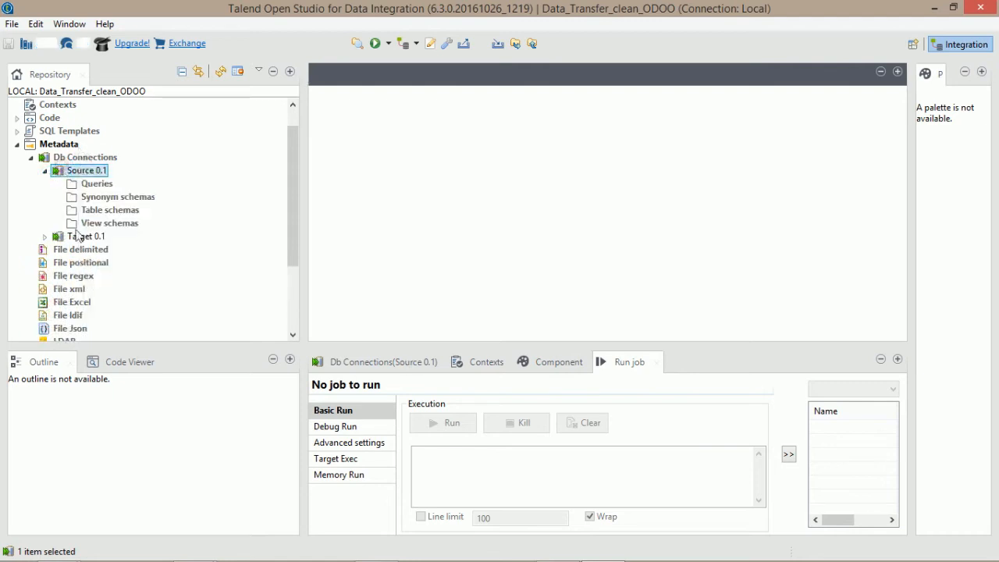
pyautogui.rightClick(92, 174)
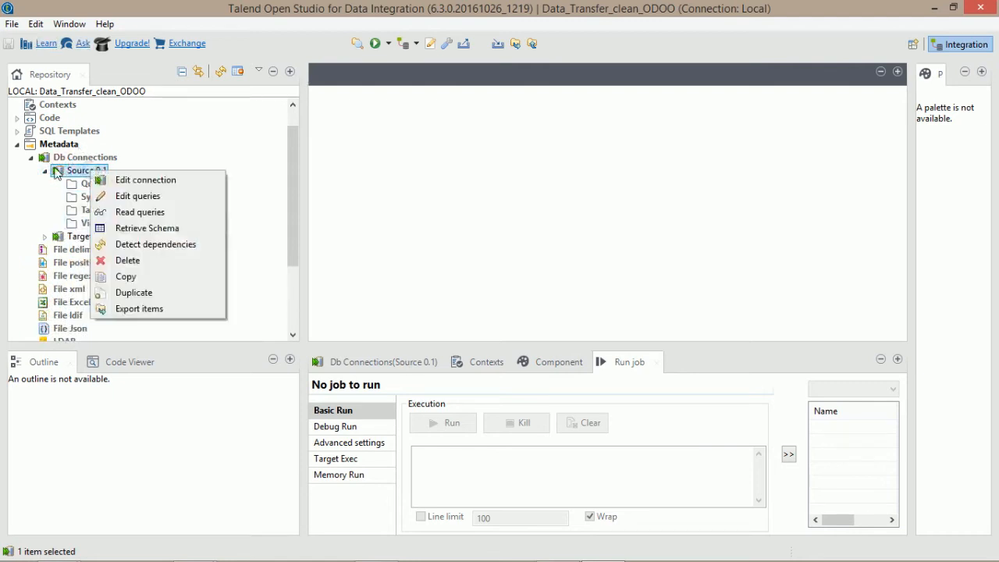
pyautogui.click(145, 227)
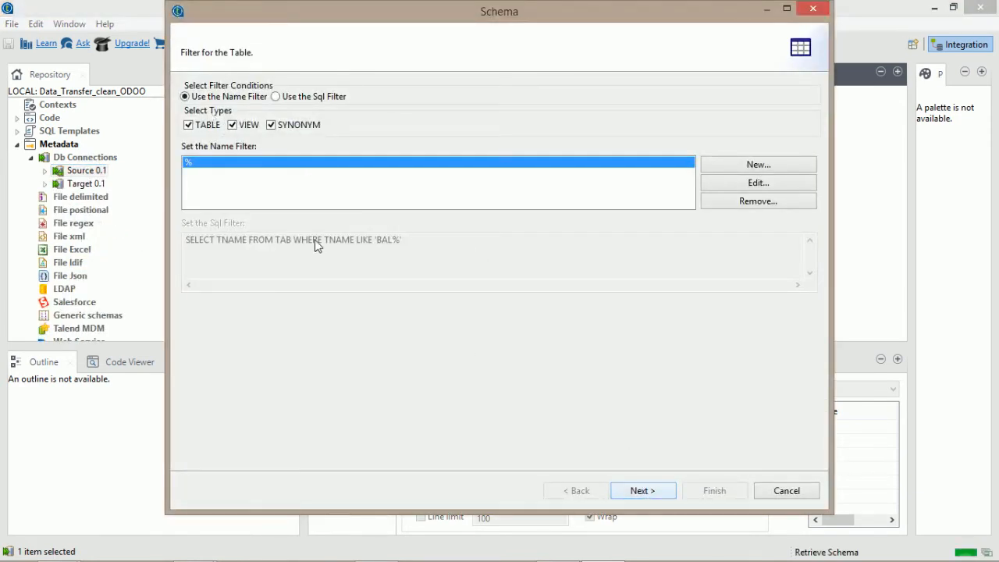
pyautogui.click(808, 500)
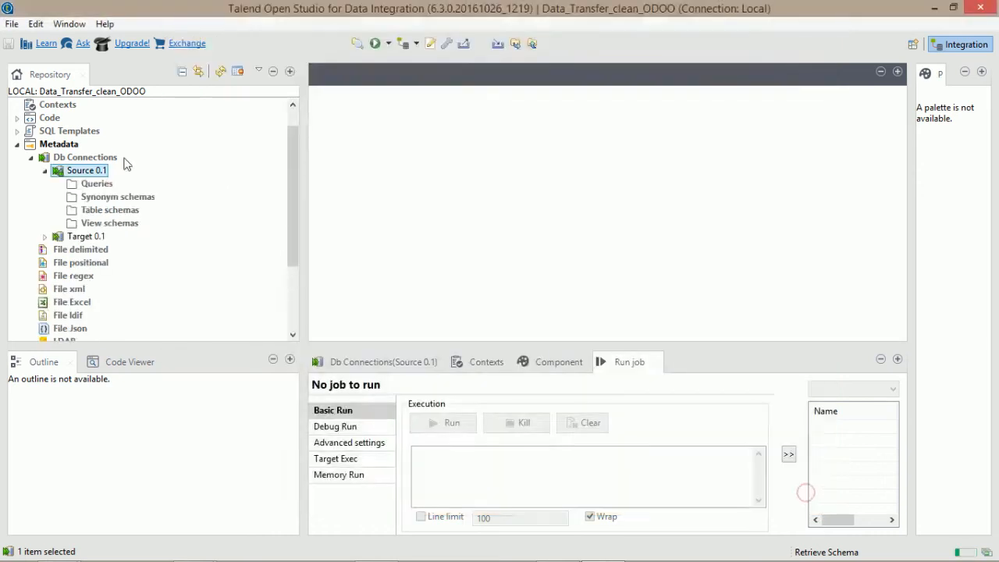
pyautogui.rightClick(81, 173)
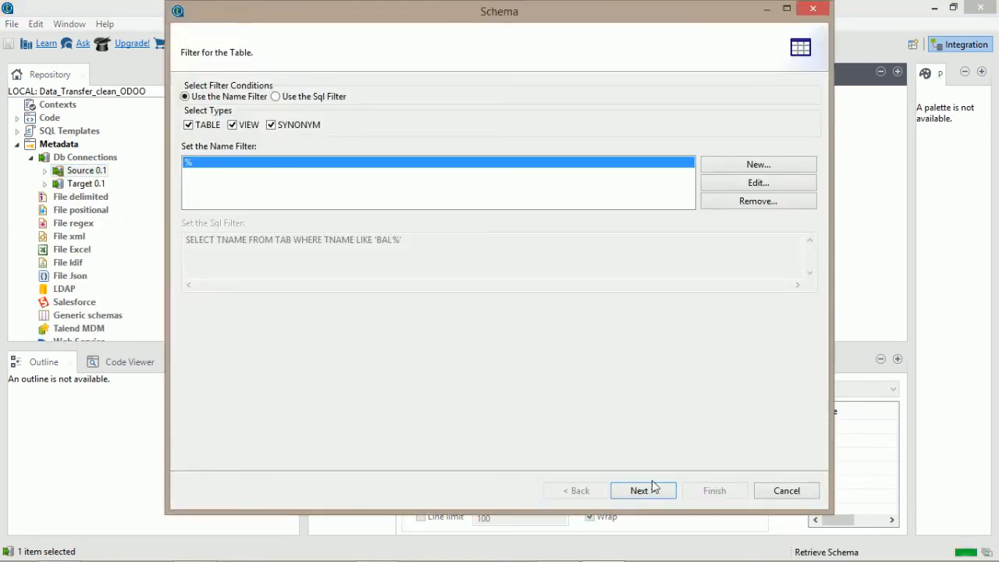
# Filter Source's public schema by res_partner, tick that table, and import its 56 columns.
pyautogui.click(654, 489)
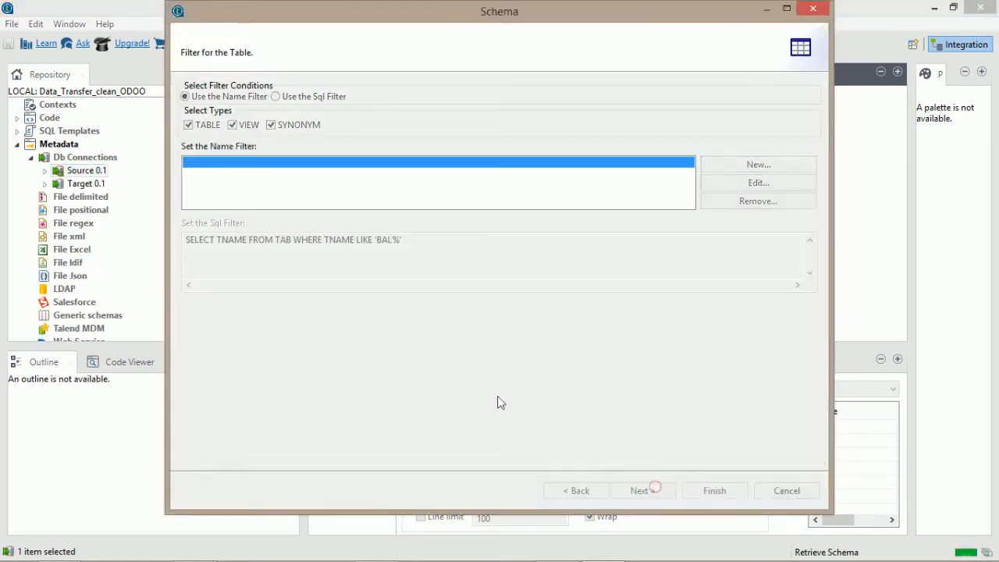
pyautogui.click(212, 165)
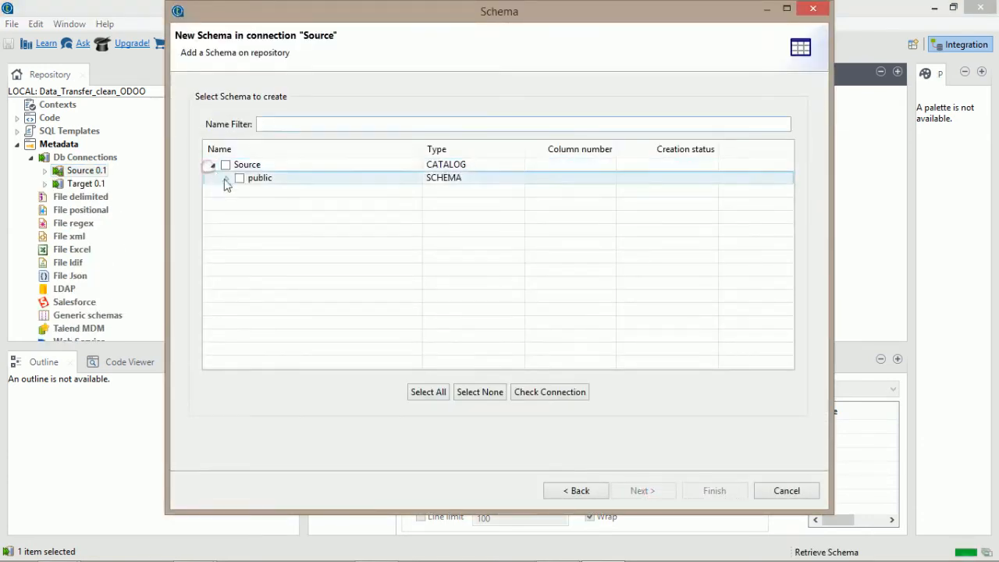
pyautogui.click(227, 178)
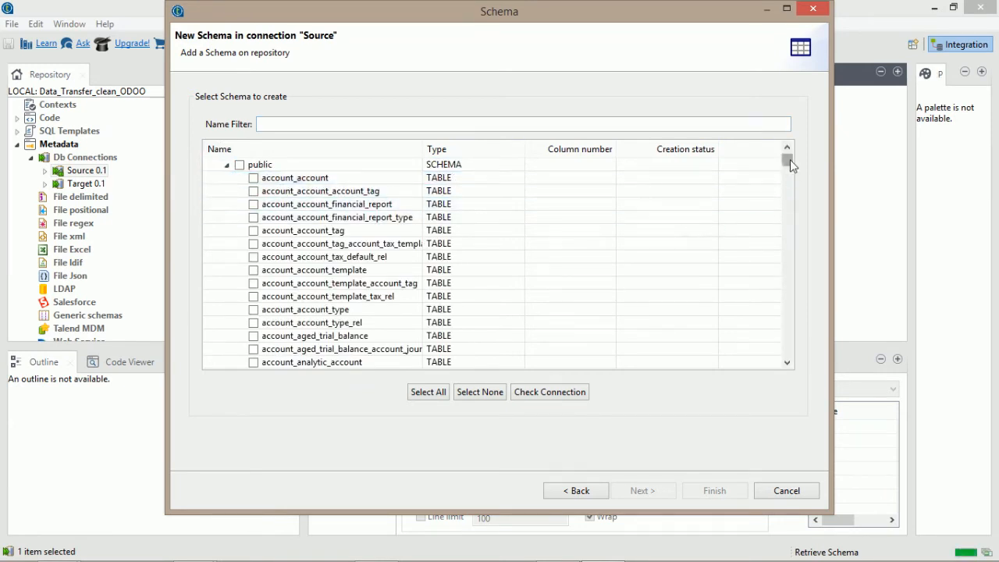
pyautogui.click(501, 123)
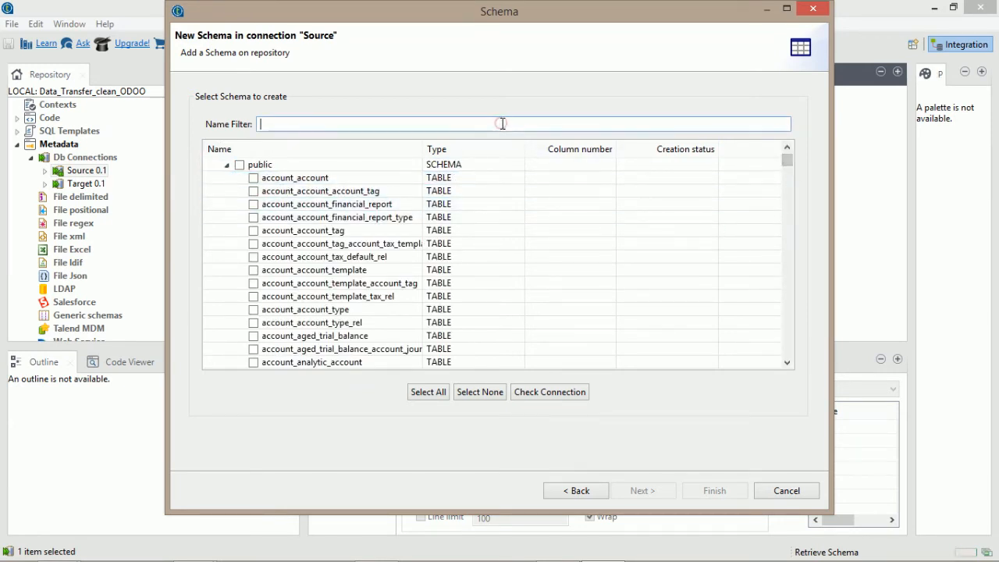
pyautogui.write('res_parner')
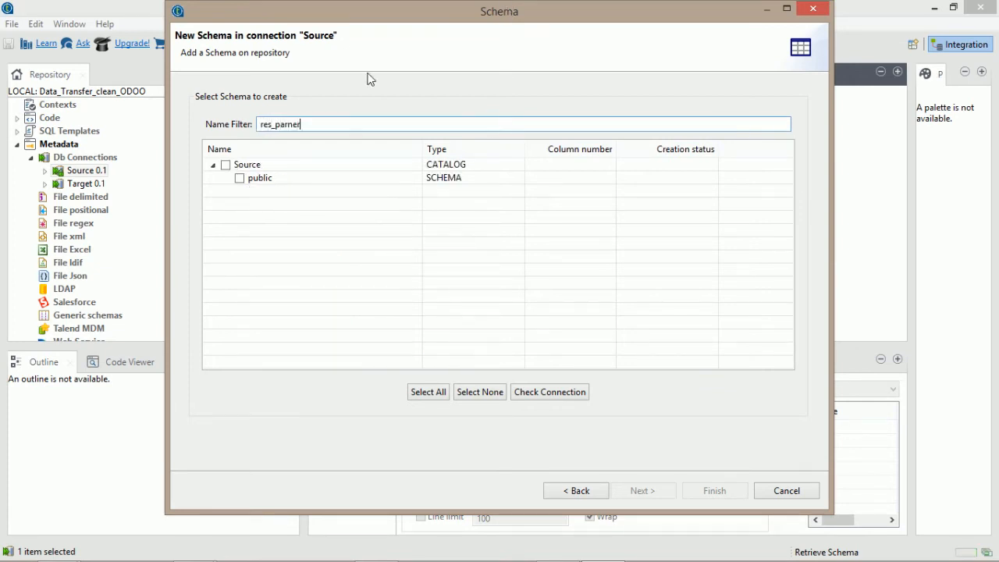
pyautogui.write('t')
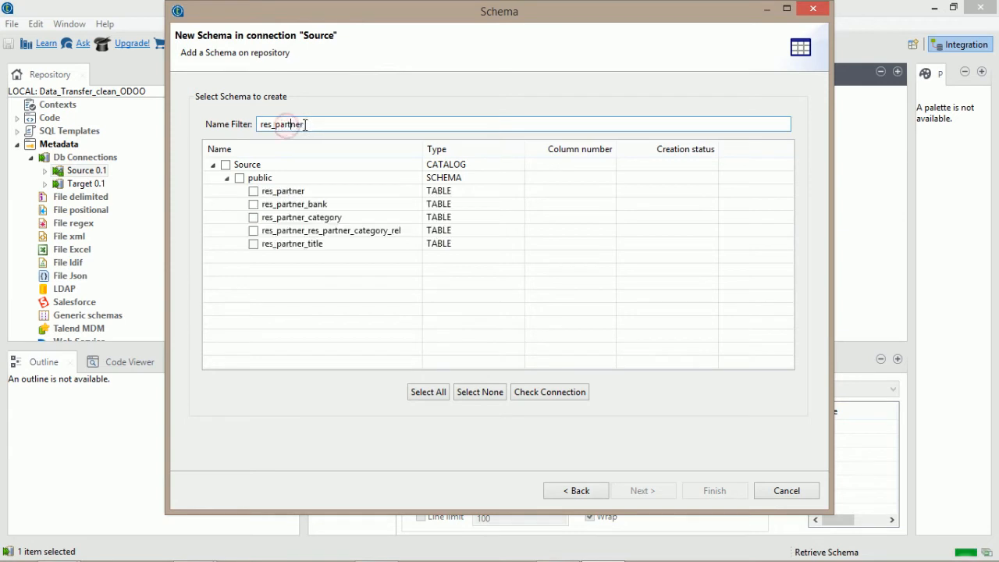
pyautogui.click(312, 124)
pyautogui.click(253, 190)
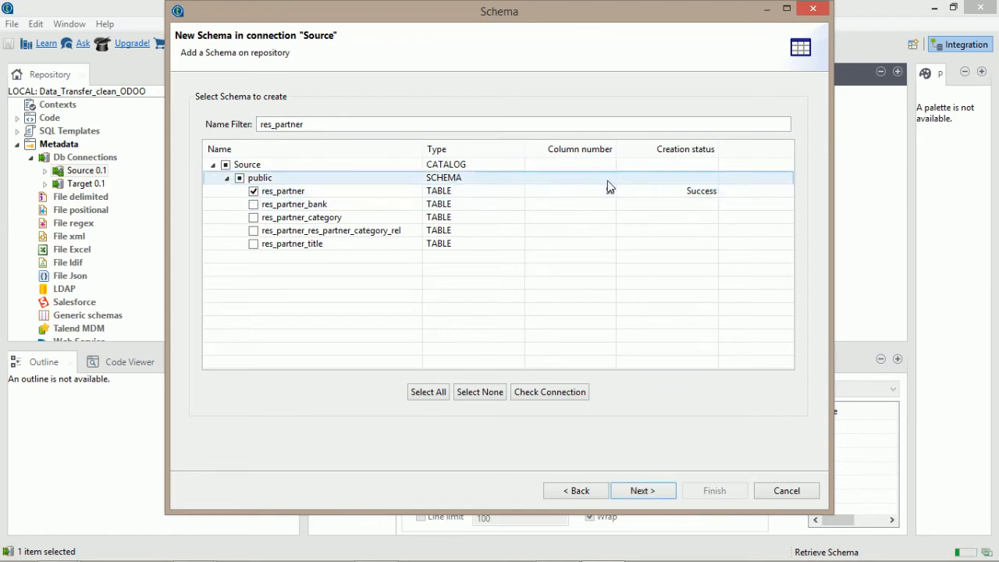
pyautogui.click(642, 491)
pyautogui.click(636, 279)
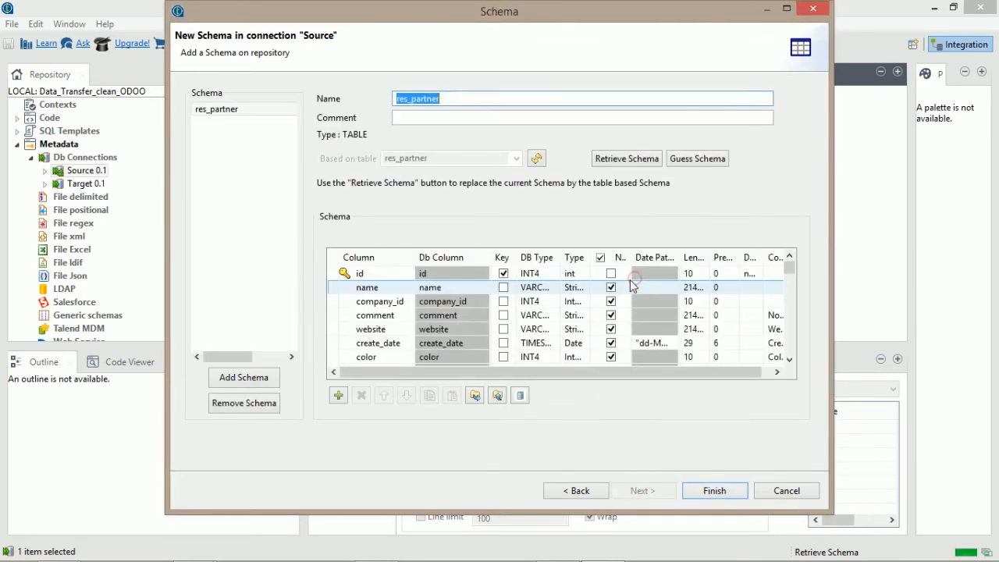
pyautogui.click(712, 489)
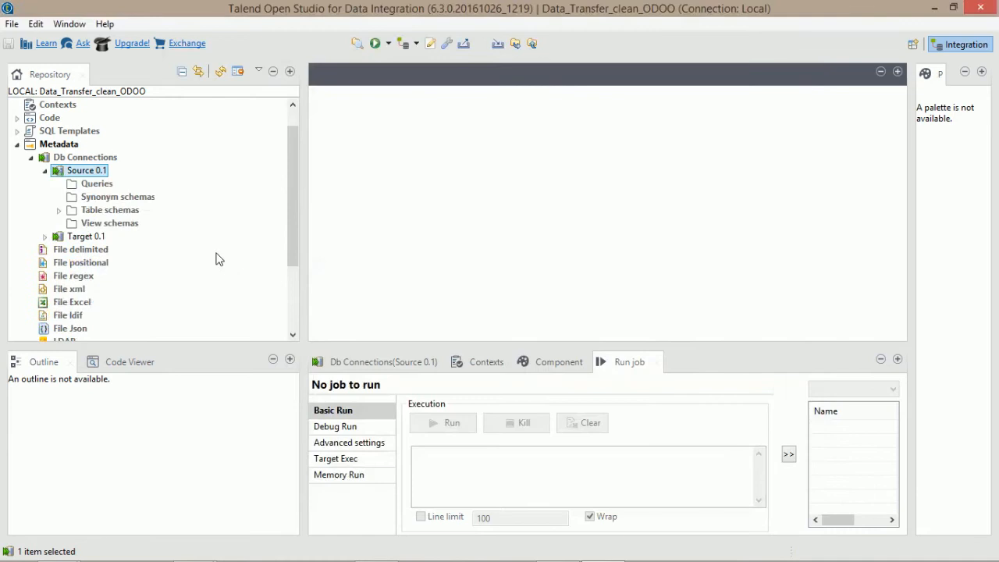
# Check Source's new res_partner schema, then launch schema retrieval on Target 0.1.
pyautogui.click(59, 210)
pyautogui.click(92, 225)
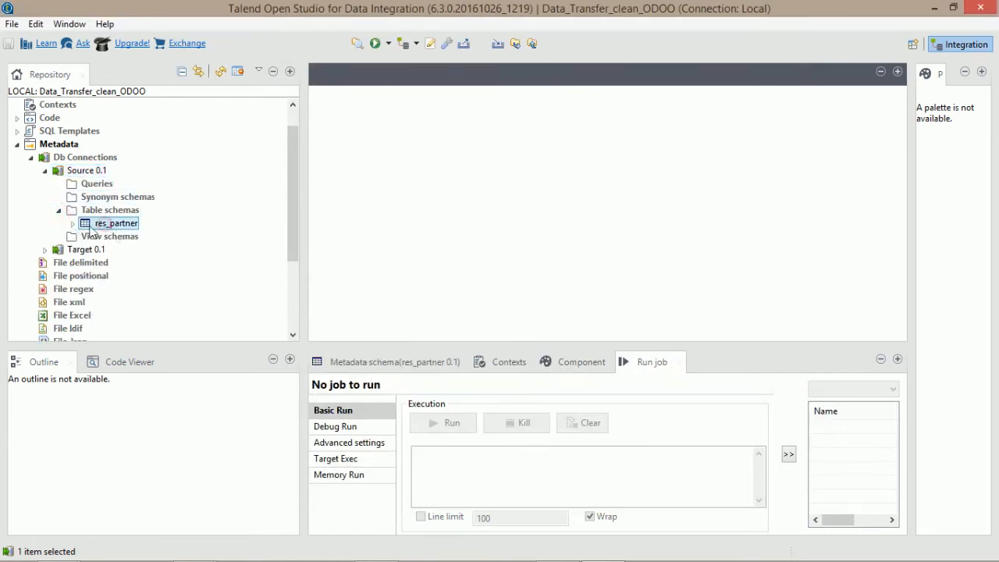
pyautogui.moveTo(290, 216); pyautogui.dragTo(291, 230)
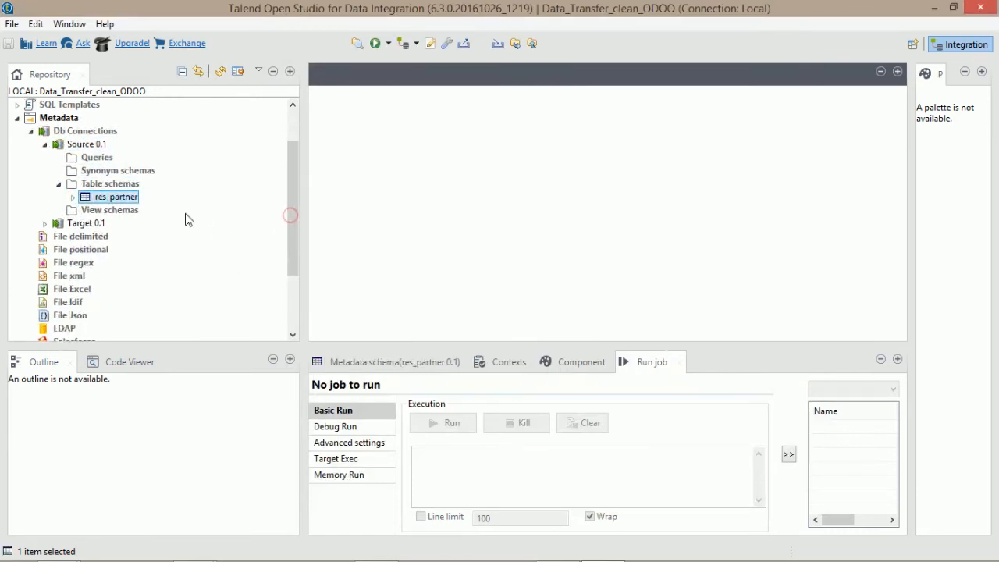
pyautogui.click(81, 225)
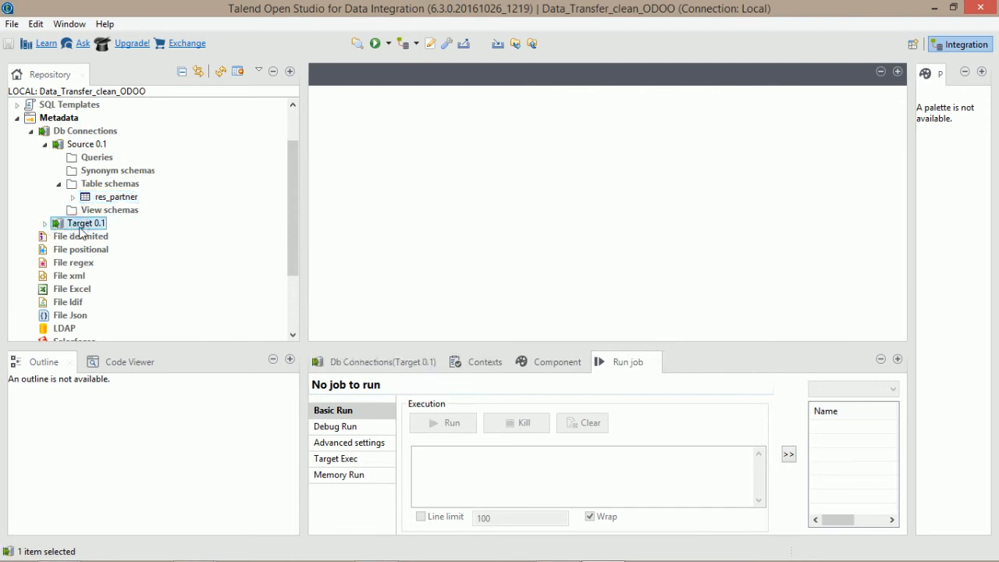
pyautogui.rightClick(81, 226)
pyautogui.click(134, 280)
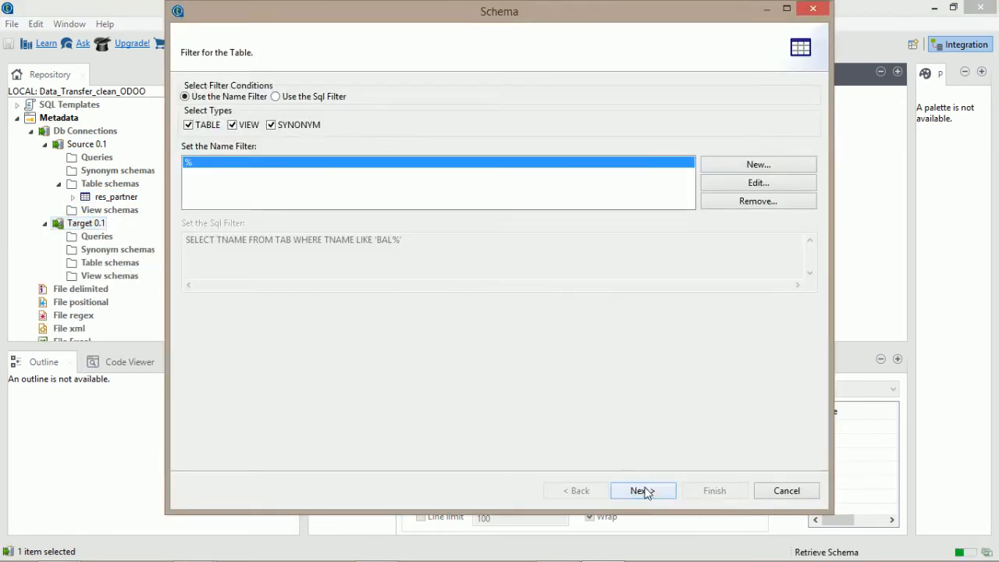
# Filter Target's public schema by res_partner, tick the table, and finish importing it.
pyautogui.click(643, 491)
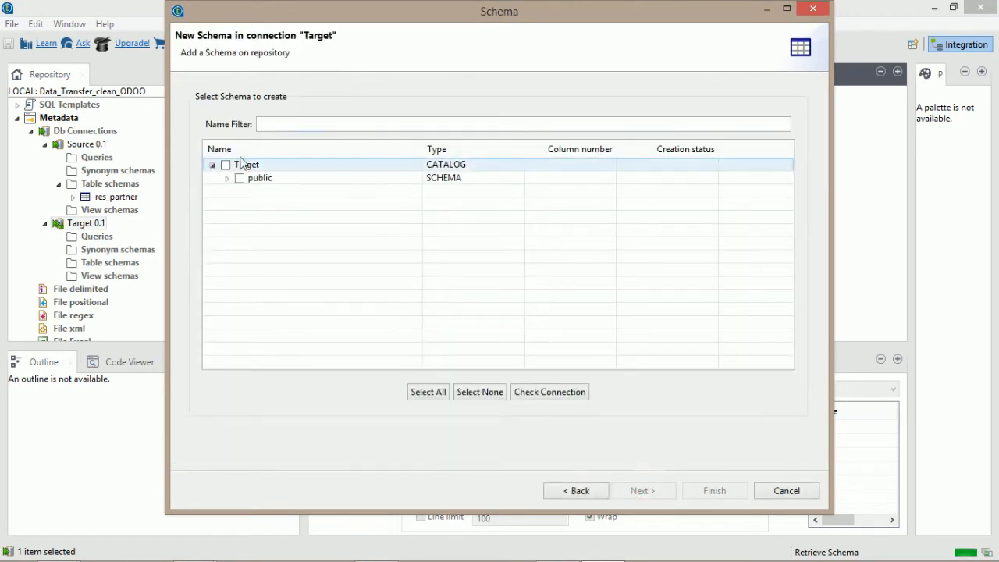
pyautogui.click(225, 178)
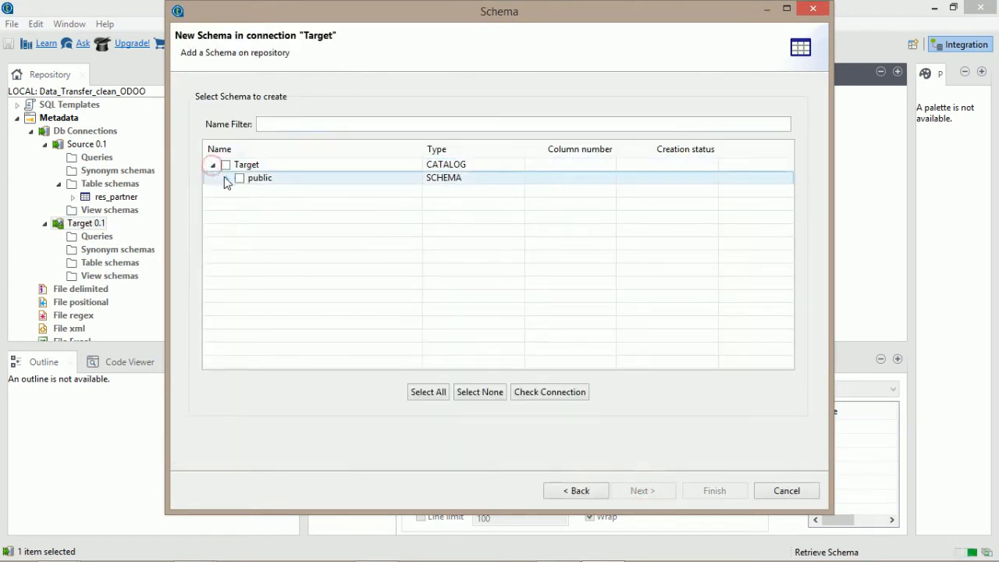
pyautogui.click(312, 123)
pyautogui.write('res_p')
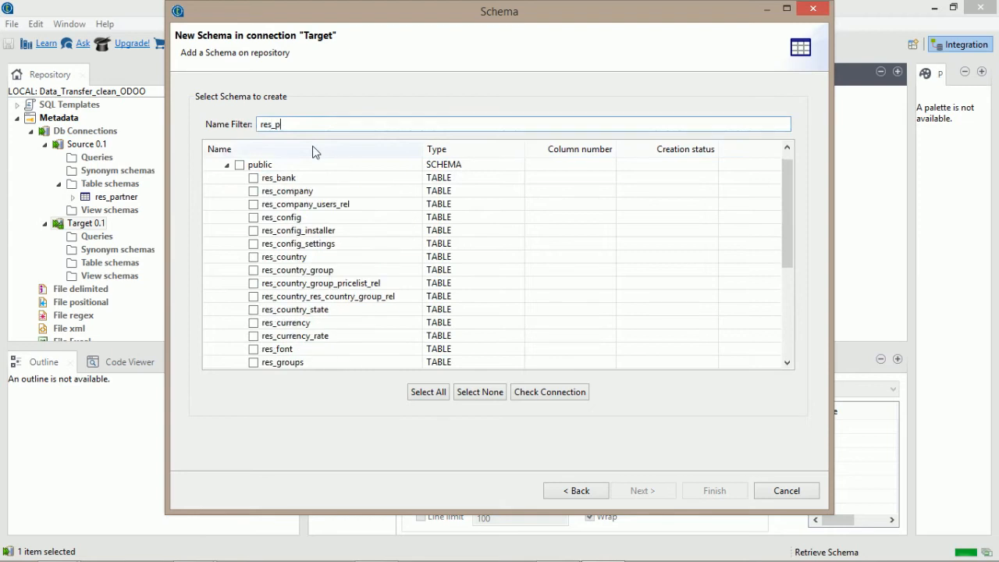
pyautogui.write('arn')
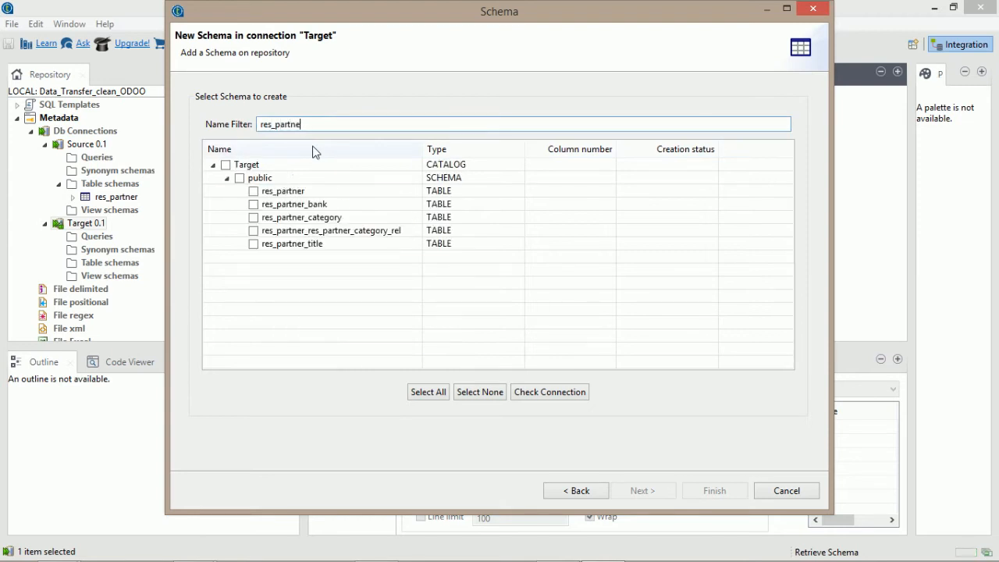
pyautogui.click(253, 191)
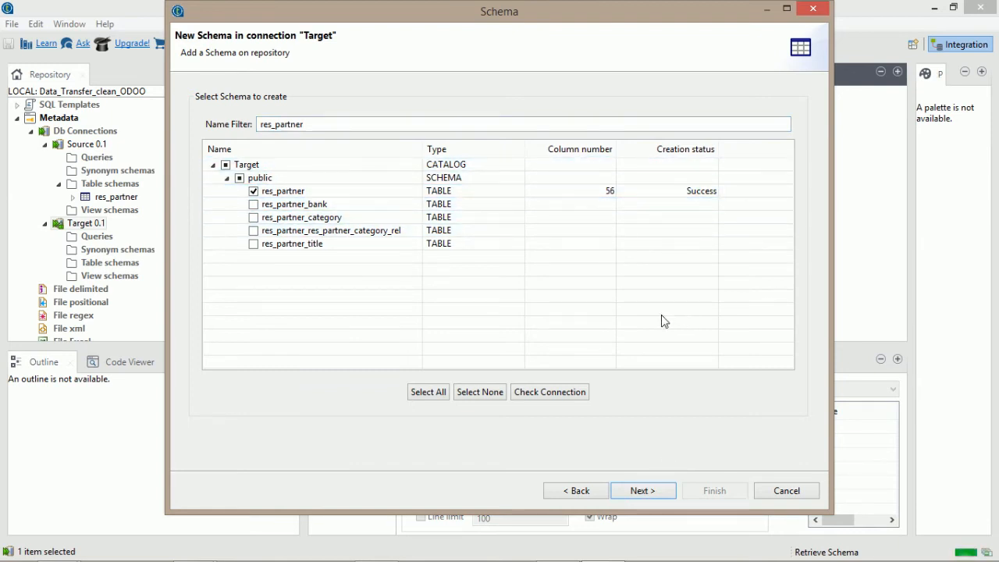
pyautogui.click(641, 491)
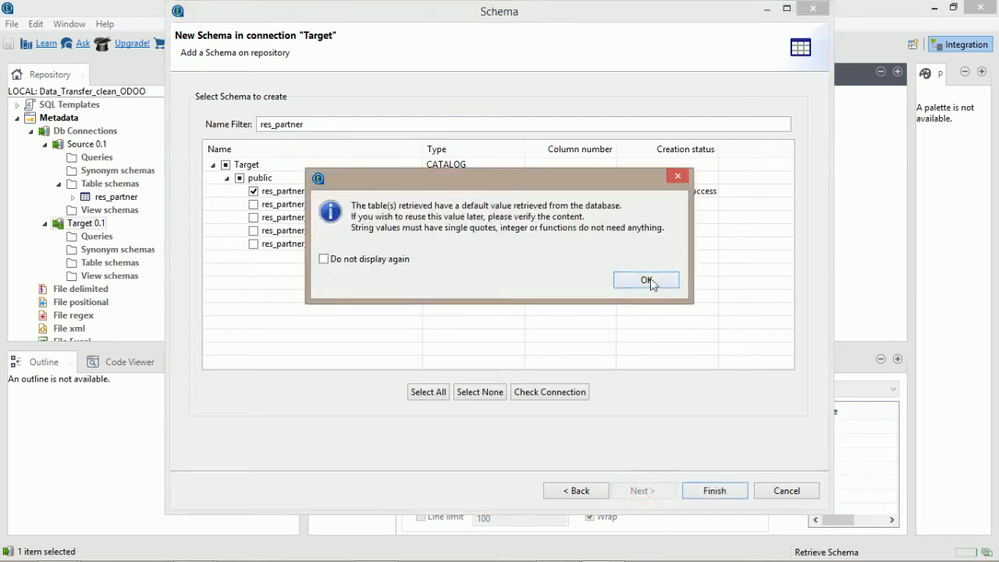
pyautogui.click(646, 280)
pyautogui.click(734, 493)
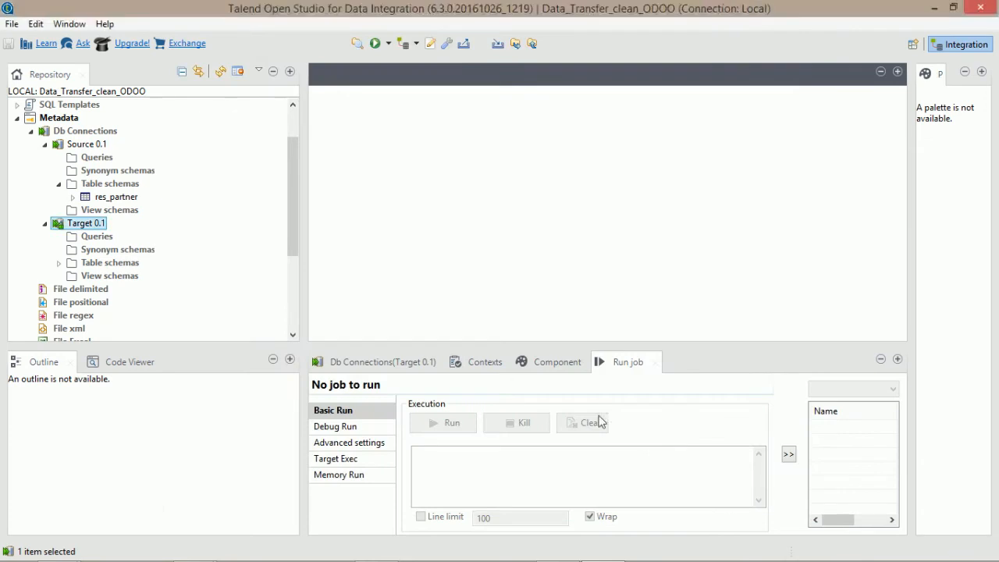
# Create a new job called transfer_data under Job Designs.
pyautogui.click(59, 264)
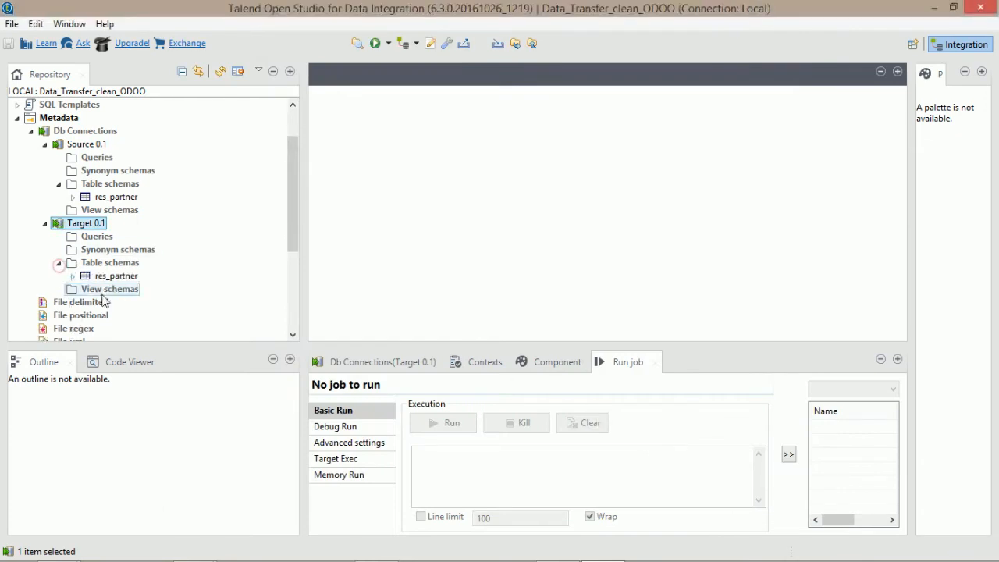
pyautogui.moveTo(288, 166); pyautogui.dragTo(289, 139)
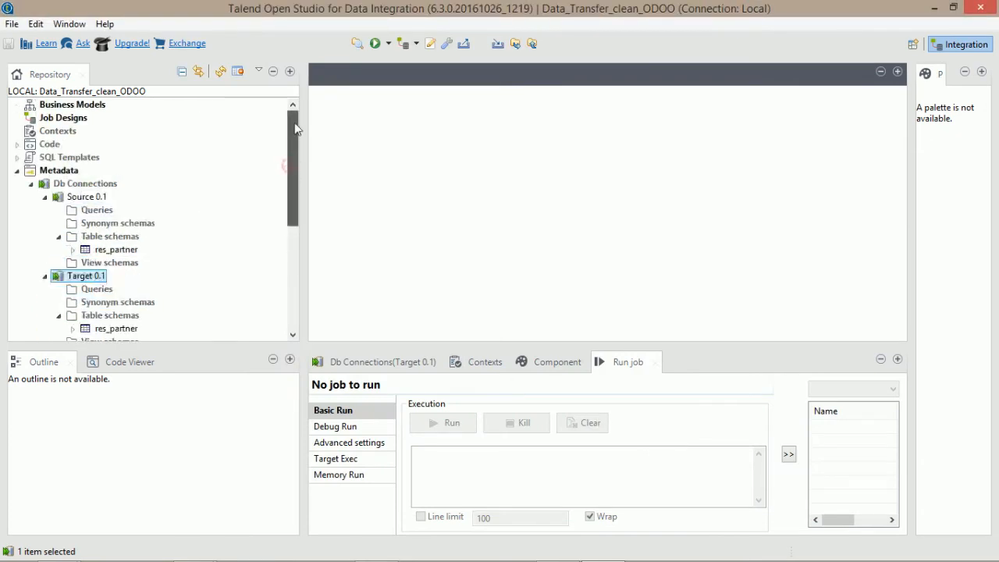
pyautogui.click(70, 118)
pyautogui.rightClick(70, 117)
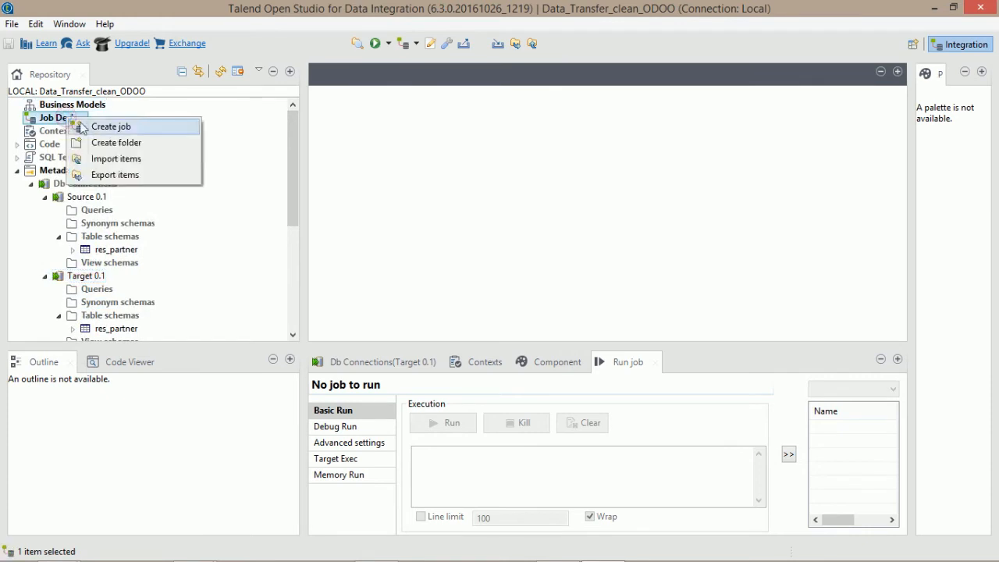
pyautogui.click(89, 125)
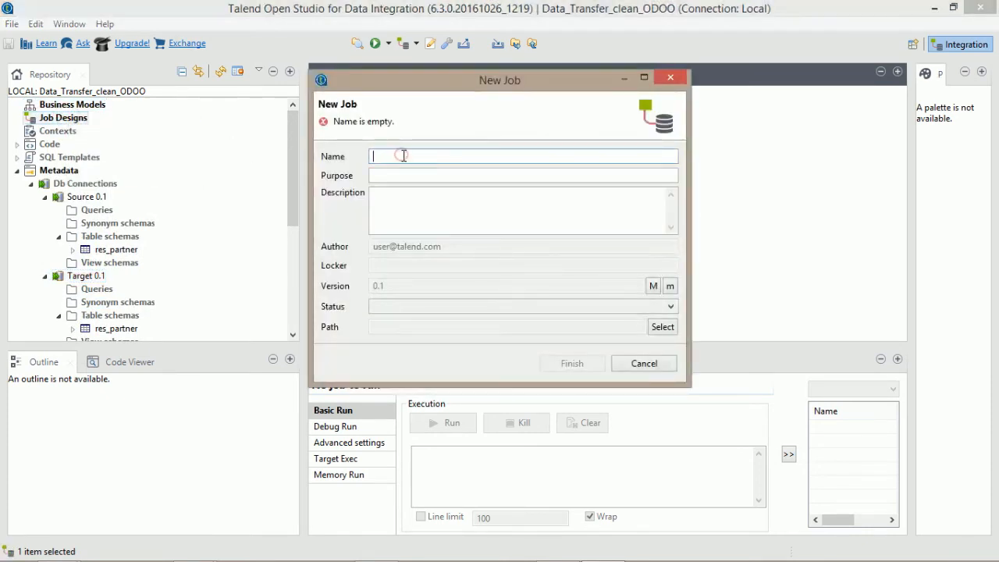
pyautogui.write('tranfer_data')
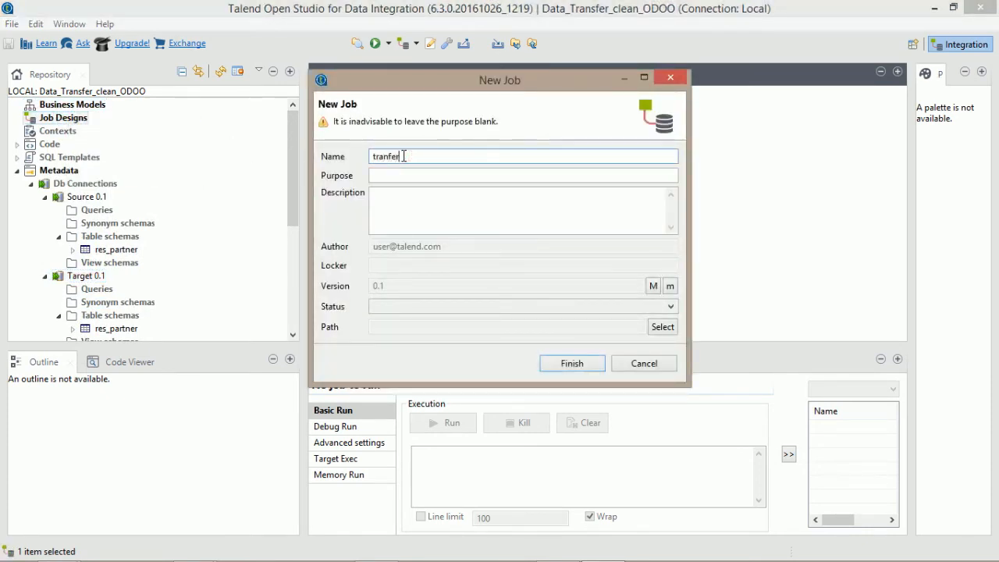
pyautogui.click(572, 363)
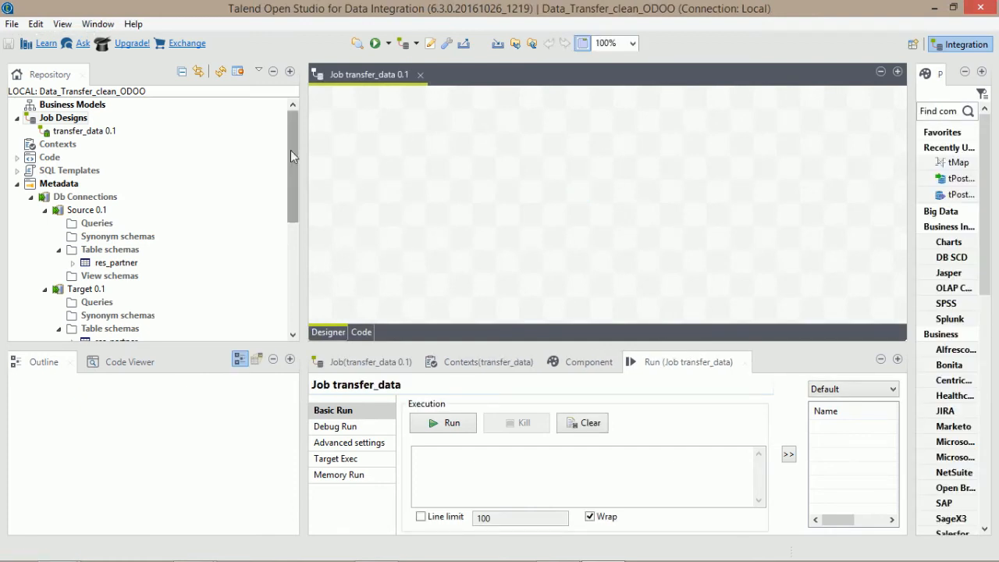
# Drop Source's res_partner schema onto the canvas as a tPostgresqlInput component.
pyautogui.moveTo(291, 150); pyautogui.dragTo(292, 176)
pyautogui.click(111, 209)
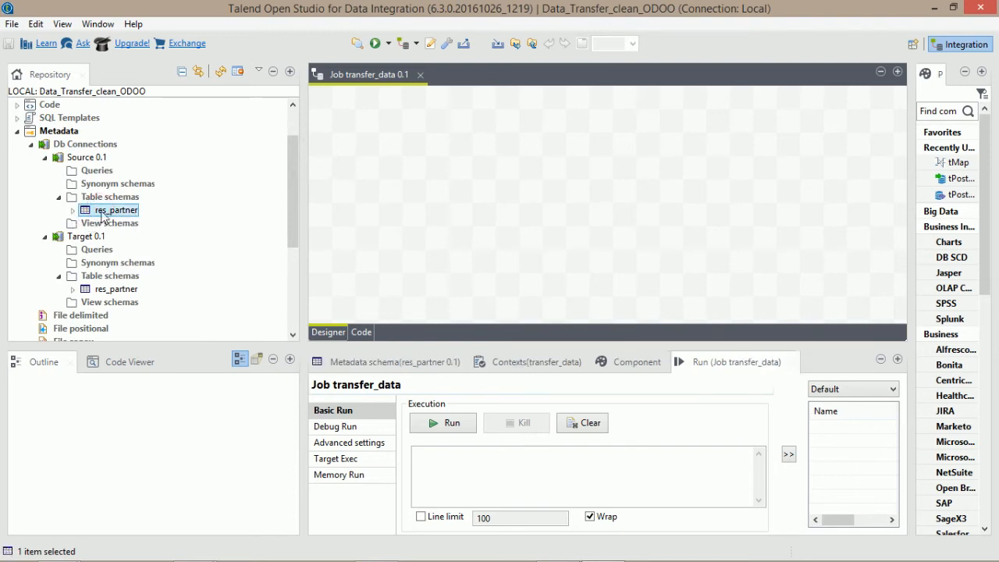
pyautogui.moveTo(104, 216); pyautogui.dragTo(317, 176)
pyautogui.moveTo(392, 180); pyautogui.dragTo(434, 189)
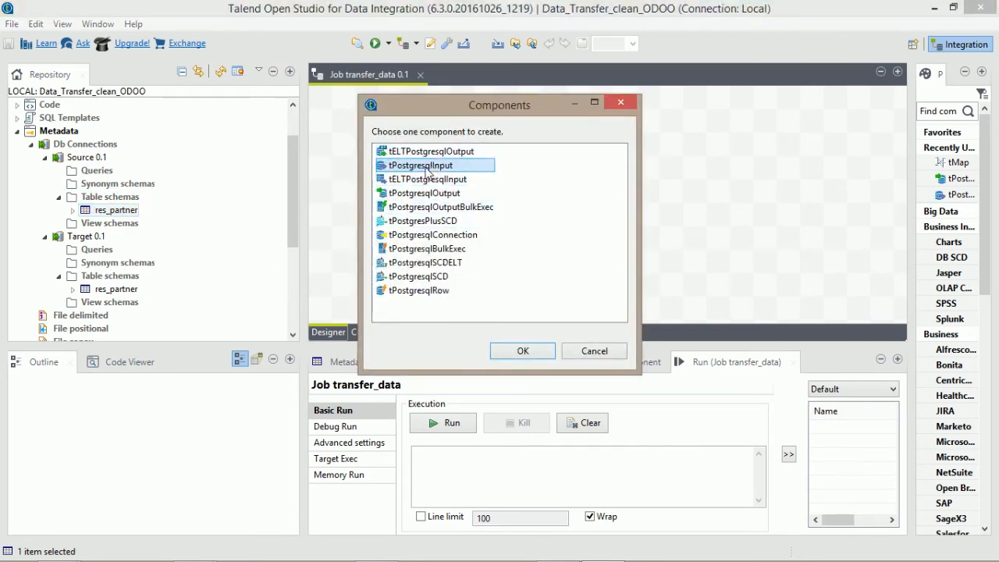
pyautogui.click(509, 351)
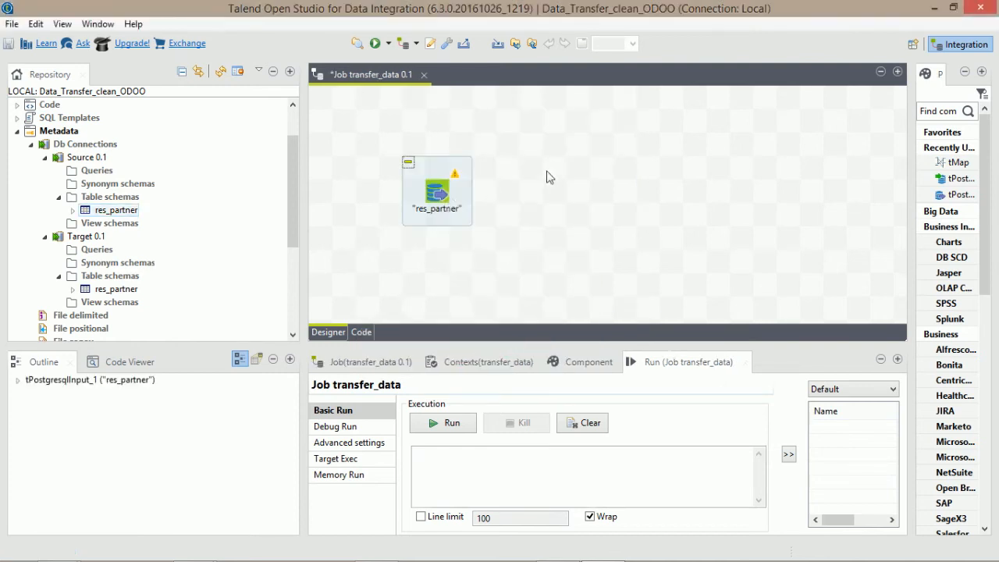
# Drop Target's res_partner schema to the right as a tPostgresqlOutput component.
pyautogui.click(113, 288)
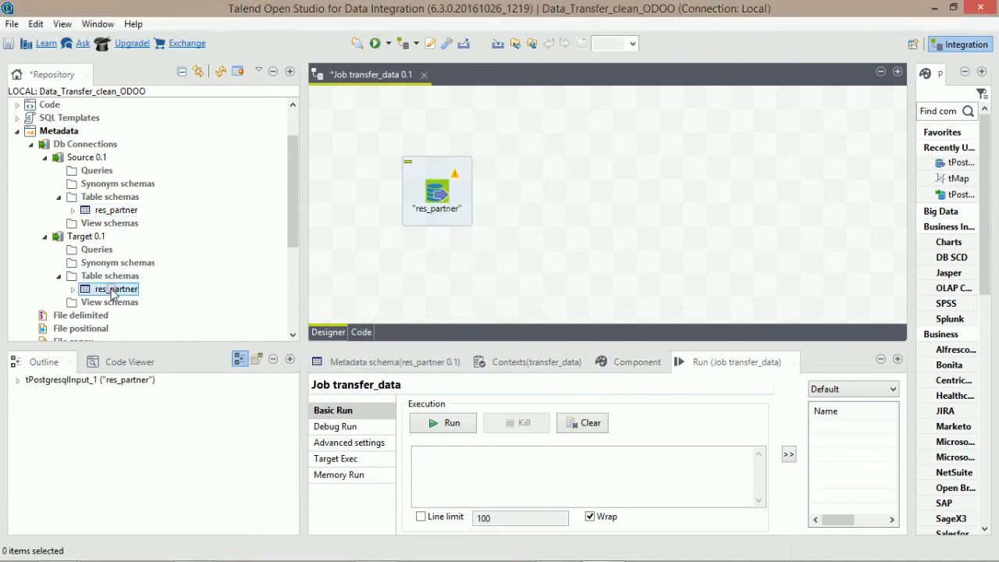
pyautogui.moveTo(116, 289); pyautogui.dragTo(708, 200)
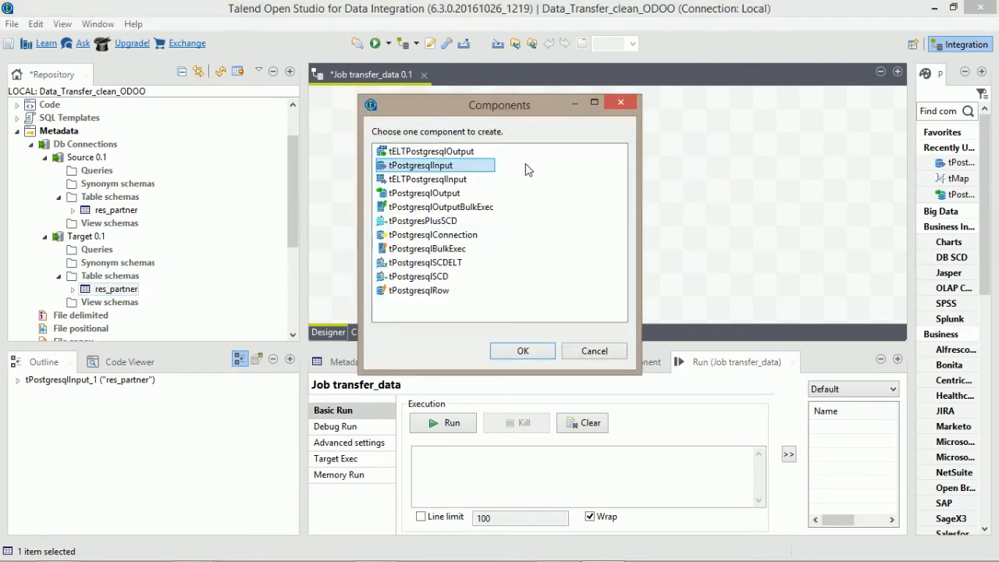
pyautogui.click(413, 196)
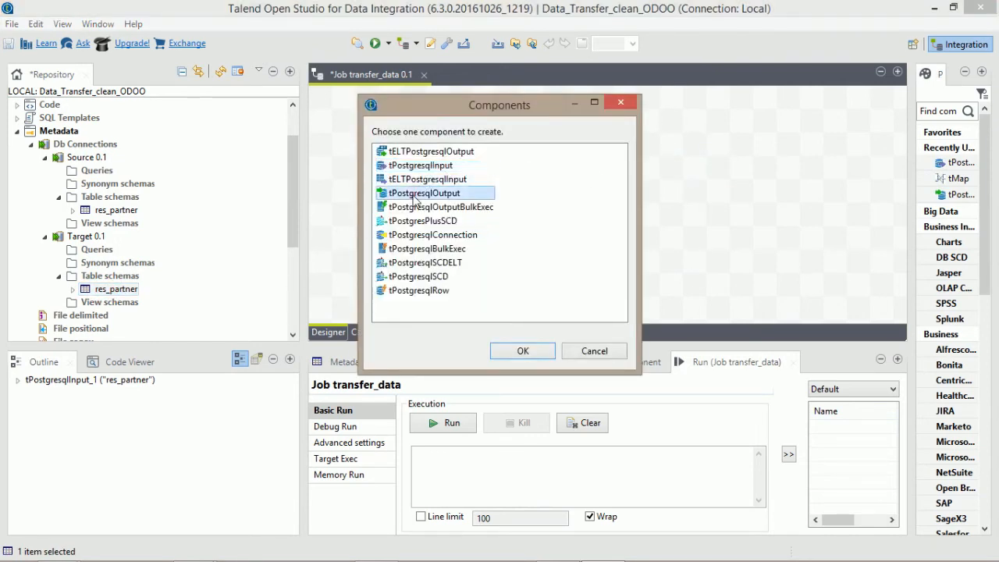
pyautogui.click(523, 351)
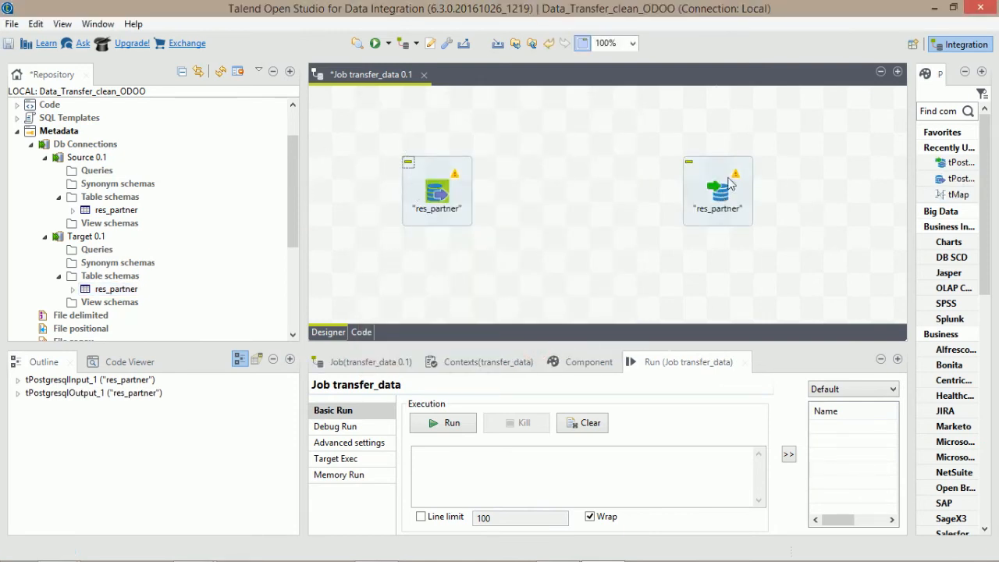
# Find tmap in the Palette and place a tMap between the two res_partner components.
pyautogui.click(951, 114)
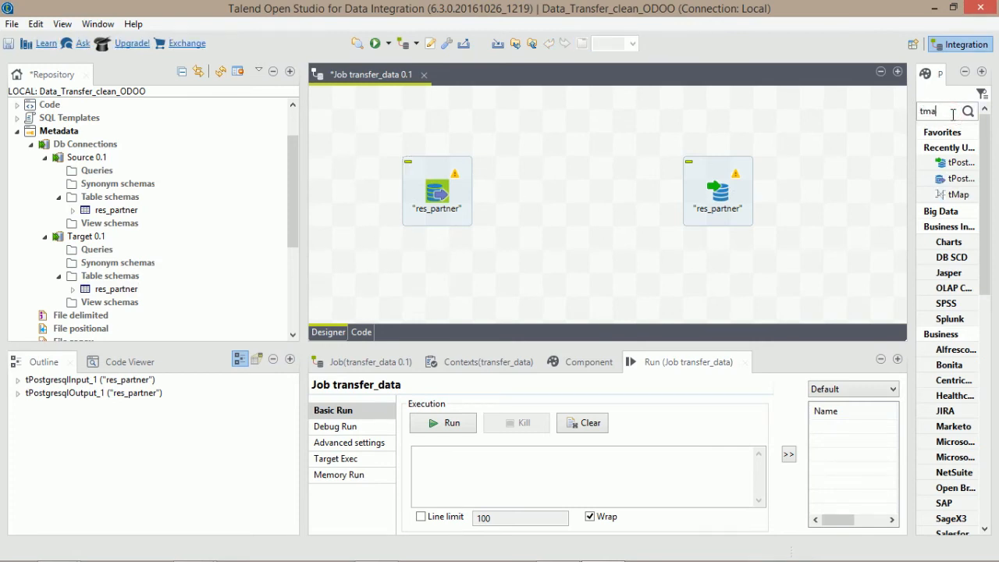
pyautogui.press('Return')
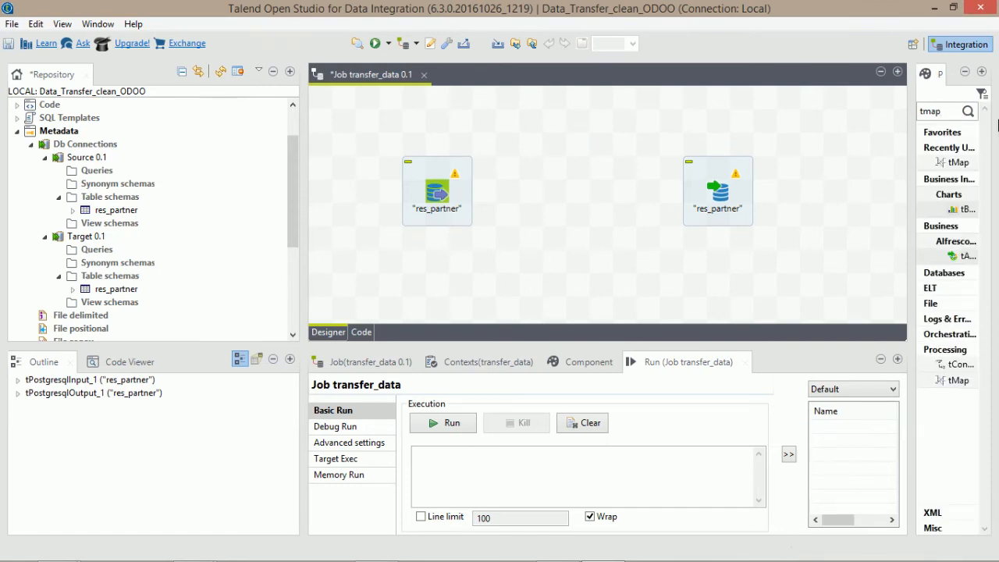
pyautogui.moveTo(957, 162); pyautogui.dragTo(579, 193)
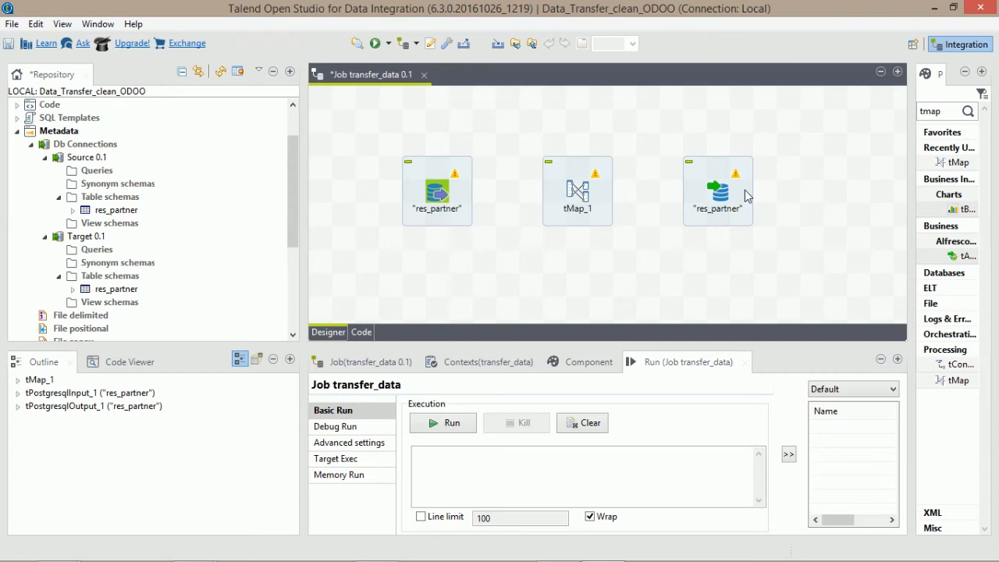
pyautogui.click(446, 200)
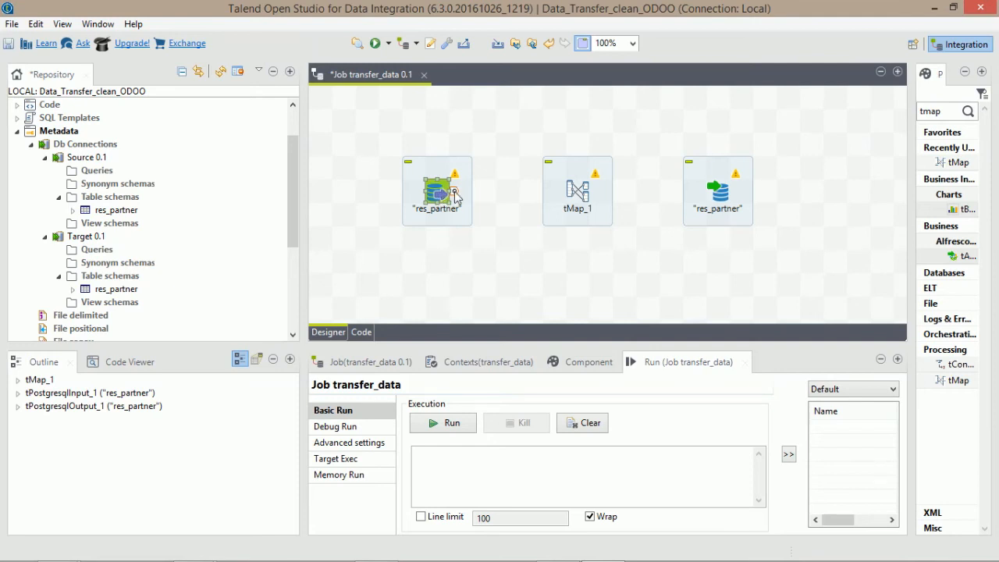
# Link input res_partner through tMap_1 to output, naming the flow output with the target schema.
pyautogui.moveTo(455, 194); pyautogui.dragTo(721, 200)
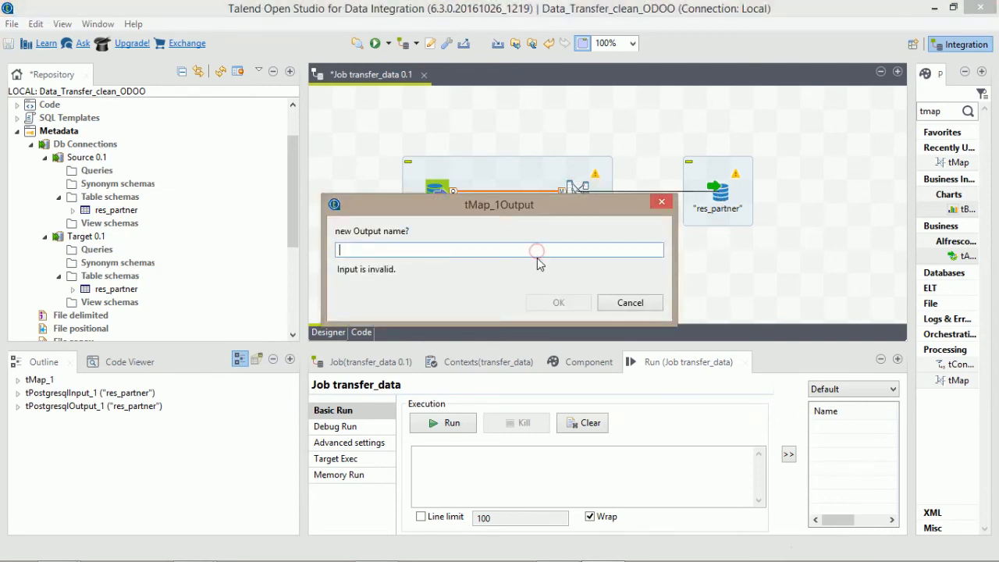
pyautogui.write('ou')
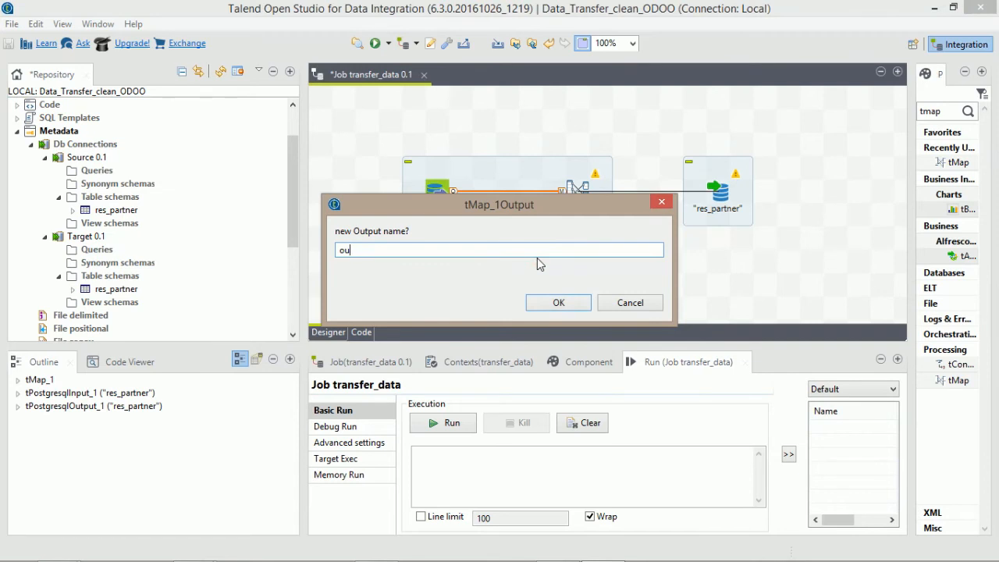
pyautogui.write('pput')
pyautogui.press('Return')
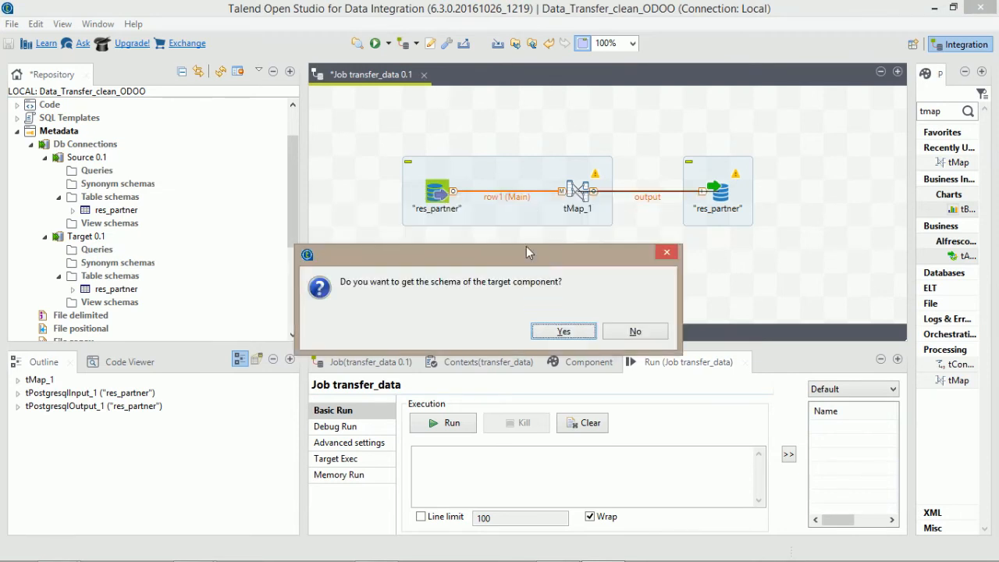
pyautogui.click(563, 331)
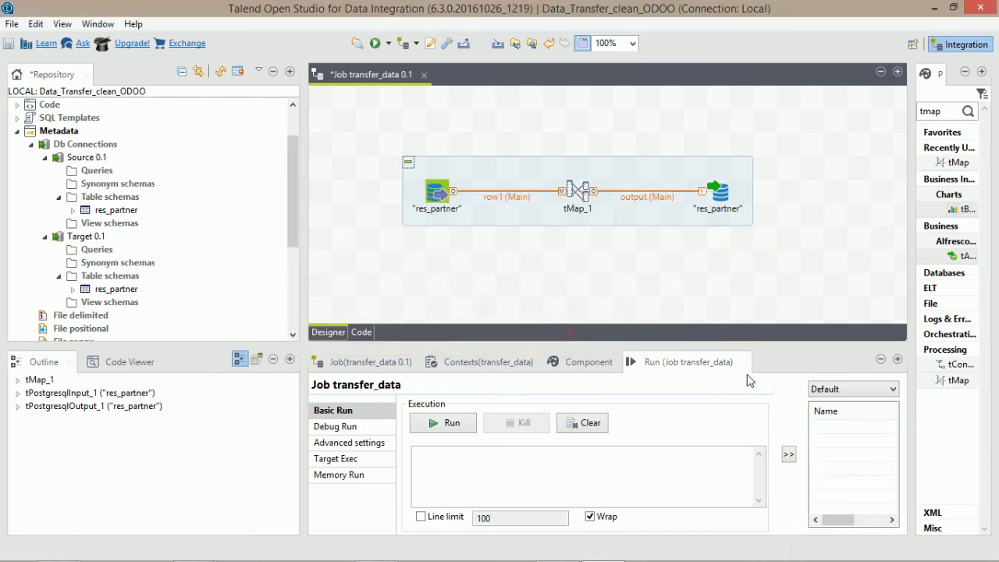
pyautogui.click(438, 195)
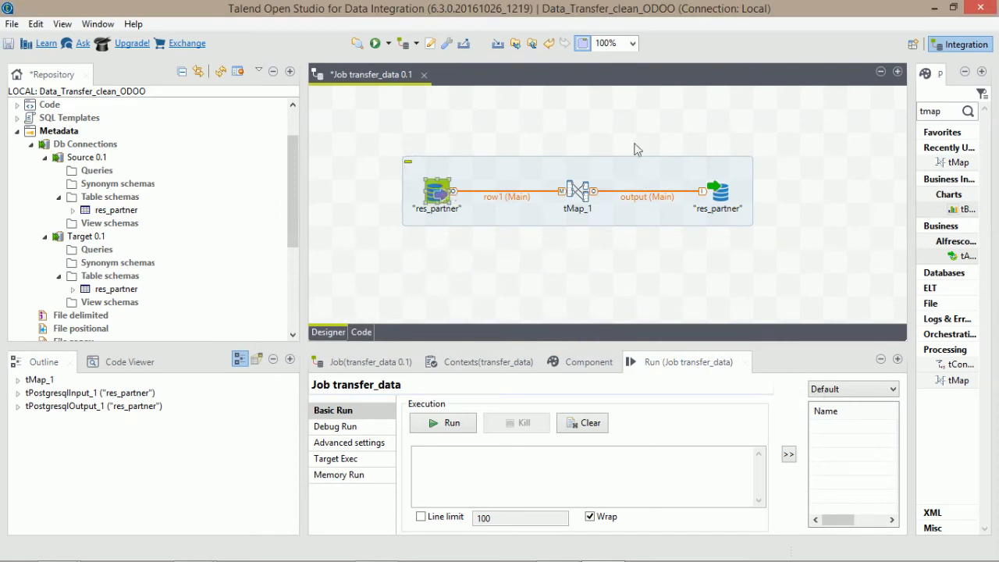
pyautogui.click(721, 196)
# Set the output res_partner's Action on data to Insert or update and view its schema.
pyautogui.doubleClick(721, 196)
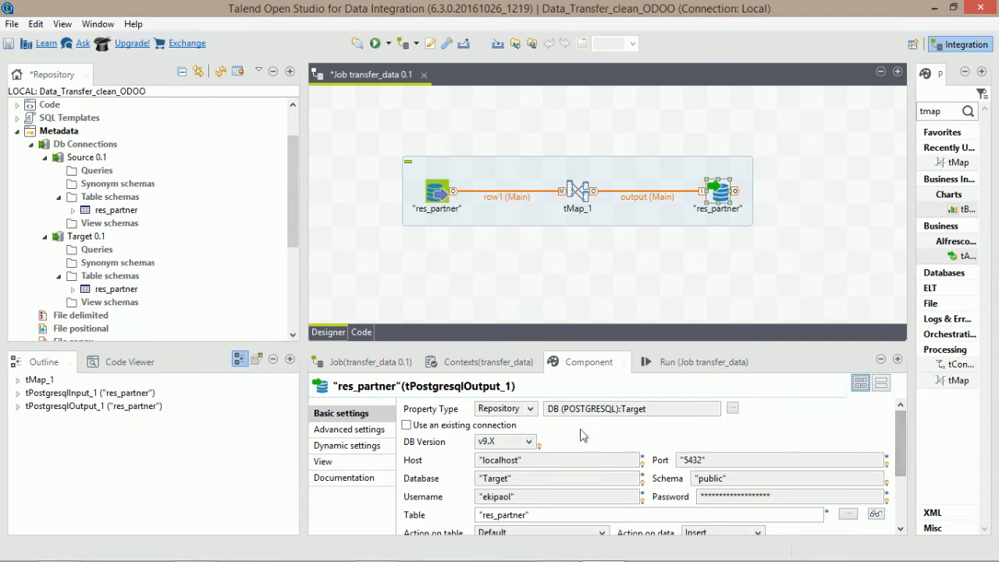
pyautogui.moveTo(905, 430); pyautogui.dragTo(898, 443)
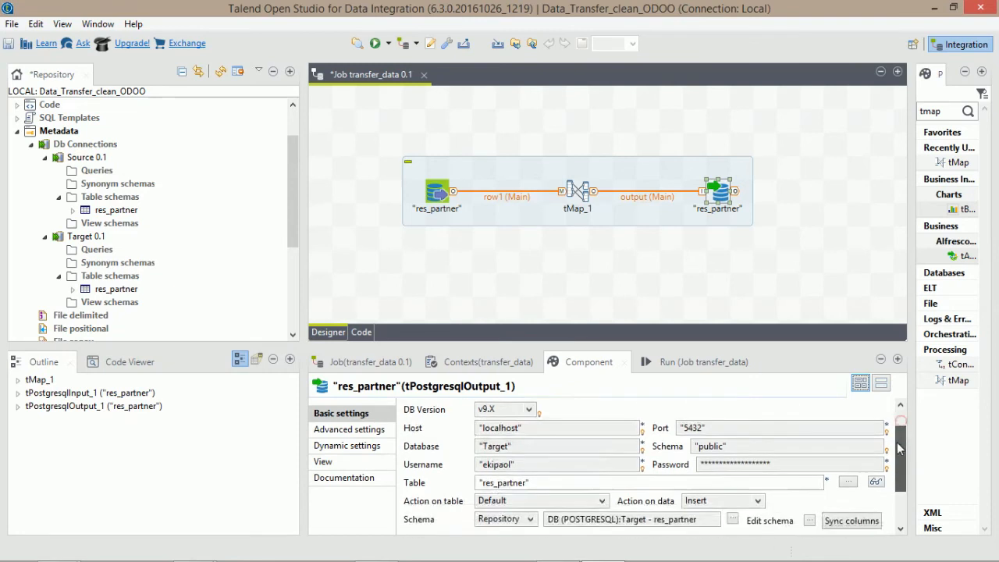
pyautogui.scroll(-2, 898, 464)
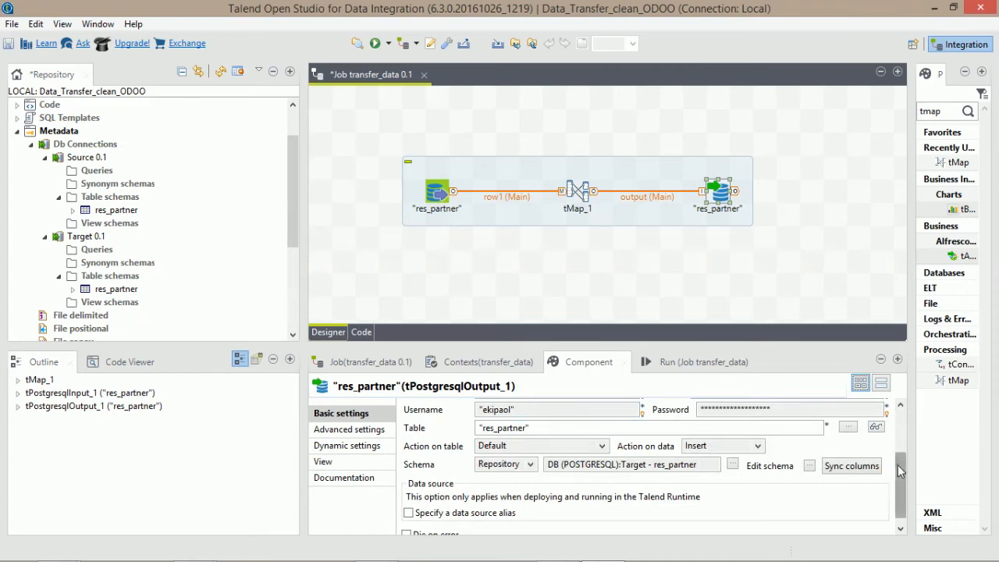
pyautogui.scroll(-1, 897, 464)
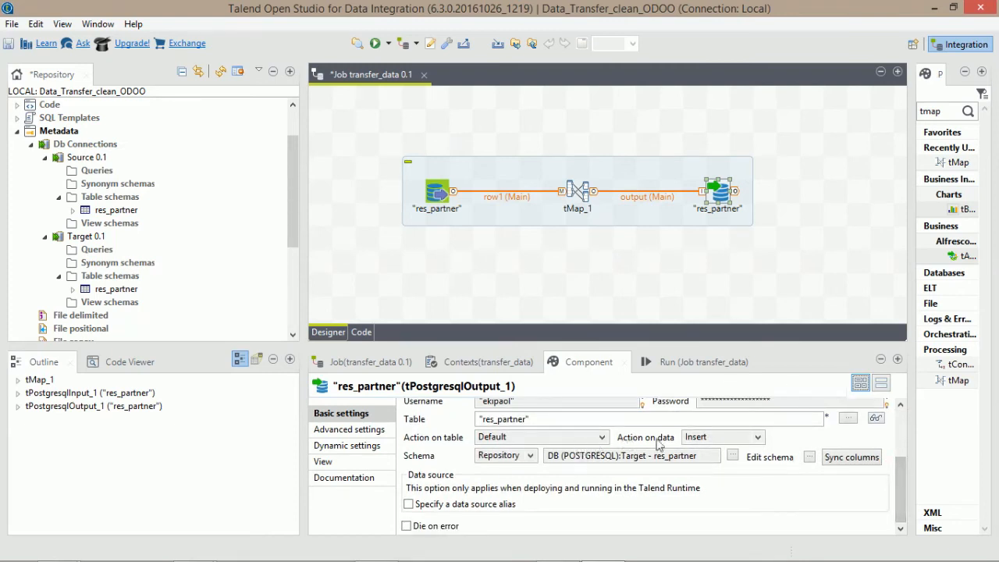
pyautogui.click(711, 438)
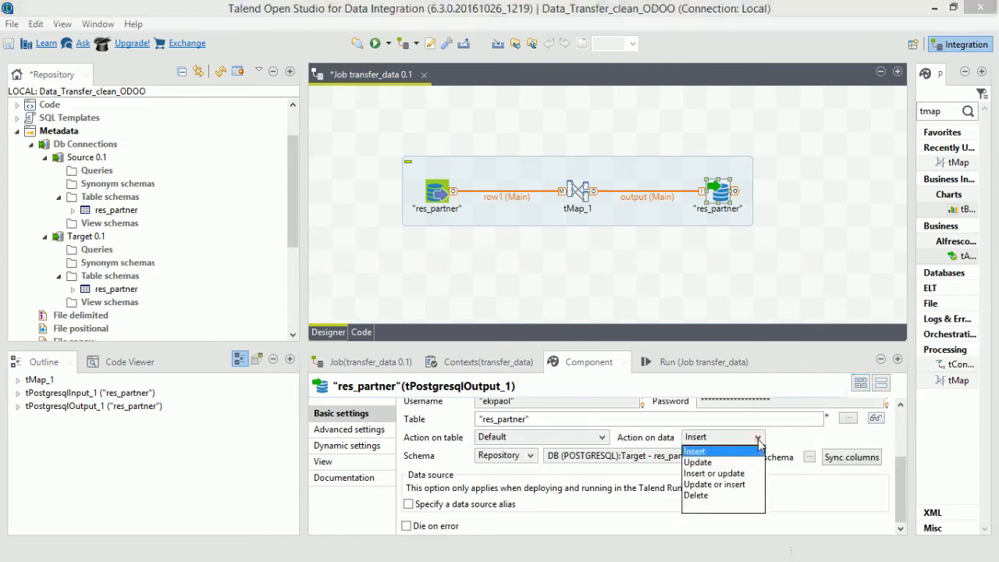
pyautogui.click(724, 474)
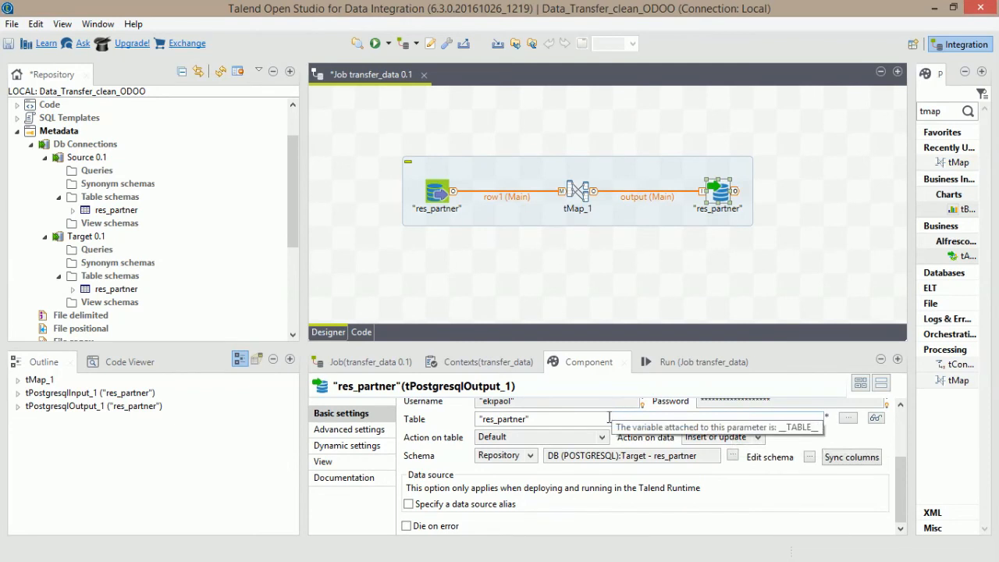
pyautogui.click(809, 457)
pyautogui.click(508, 314)
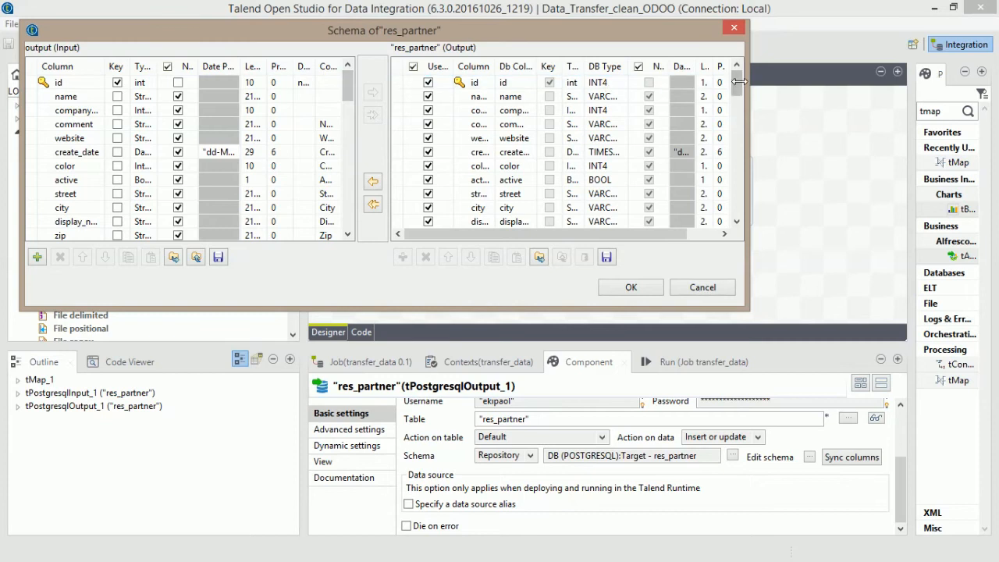
# Copy all res_partner output columns into the input schema, confirm, and sync the columns.
pyautogui.moveTo(734, 82)
pyautogui.mouseDown()
pyautogui.moveTo(730, 184)
pyautogui.moveTo(729, 76)
pyautogui.mouseUp()
pyautogui.click(373, 206)
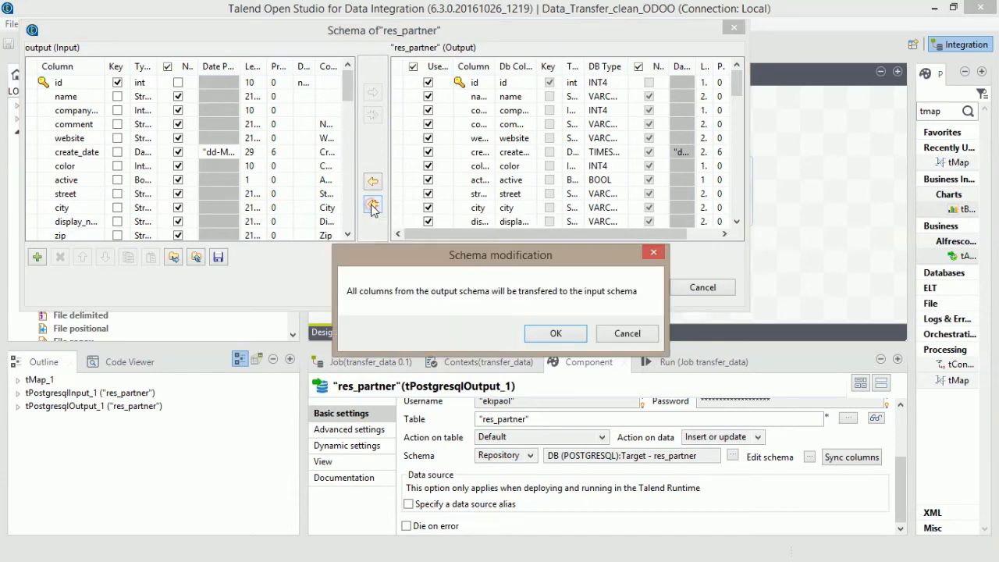
pyautogui.click(555, 334)
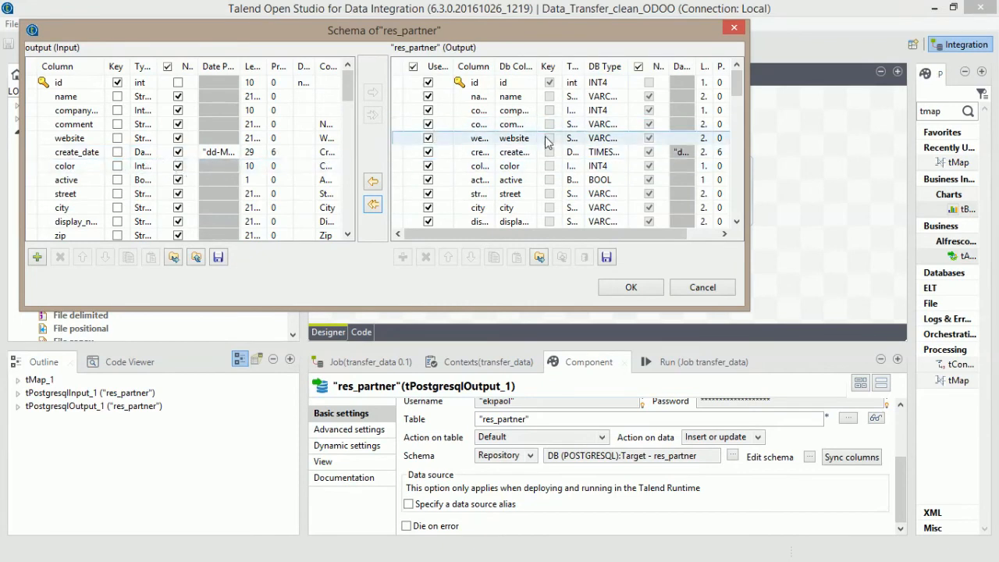
pyautogui.click(630, 287)
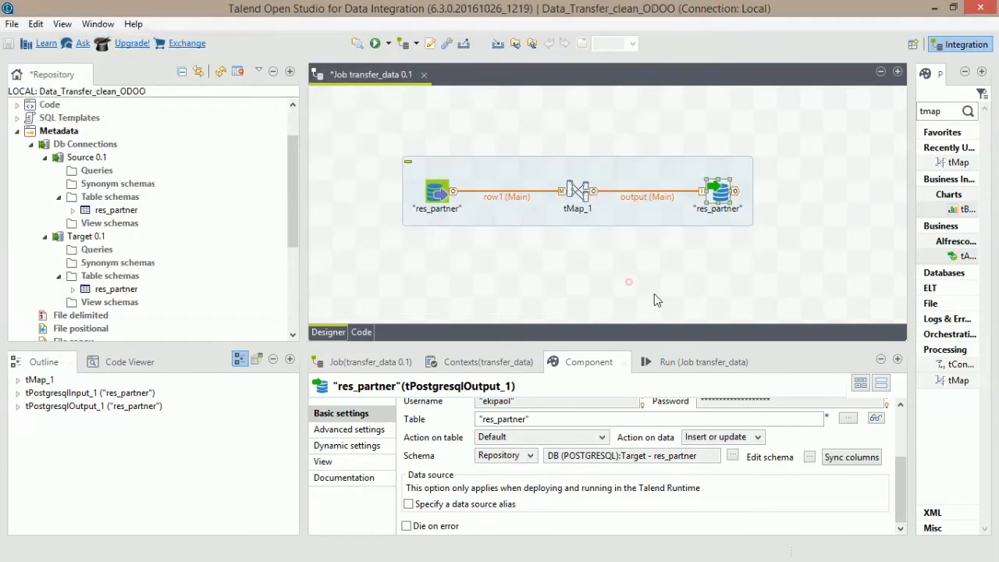
pyautogui.click(867, 463)
pyautogui.click(601, 105)
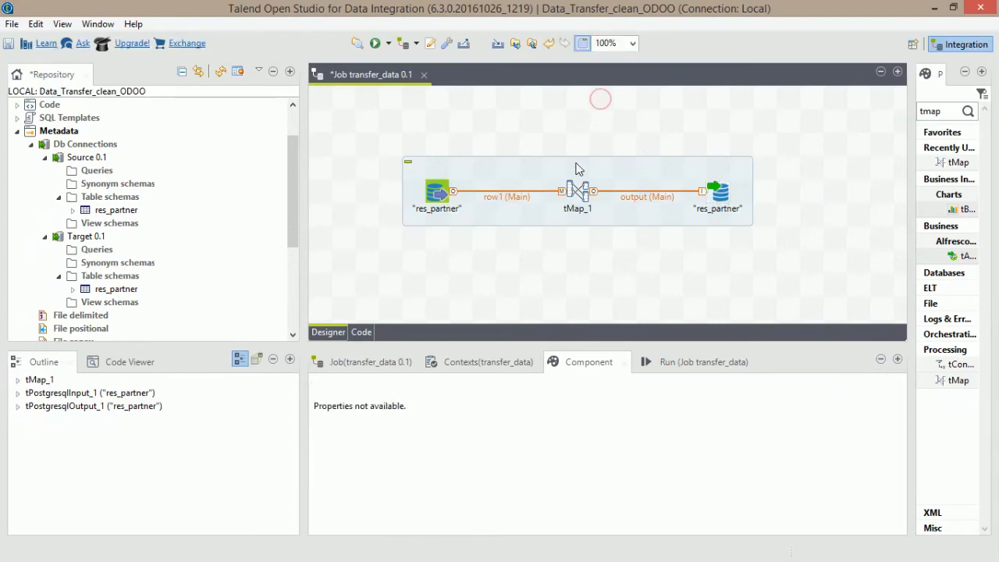
pyautogui.click(576, 191)
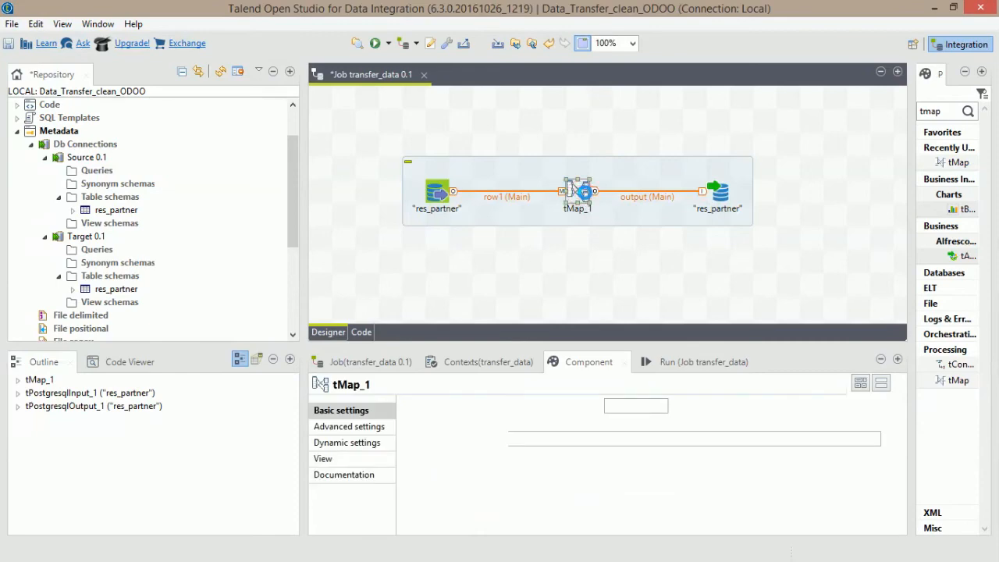
# Open the tMap_1 editor and auto-map all row1 columns, then inspect the id and company_id links.
pyautogui.doubleClick(577, 191)
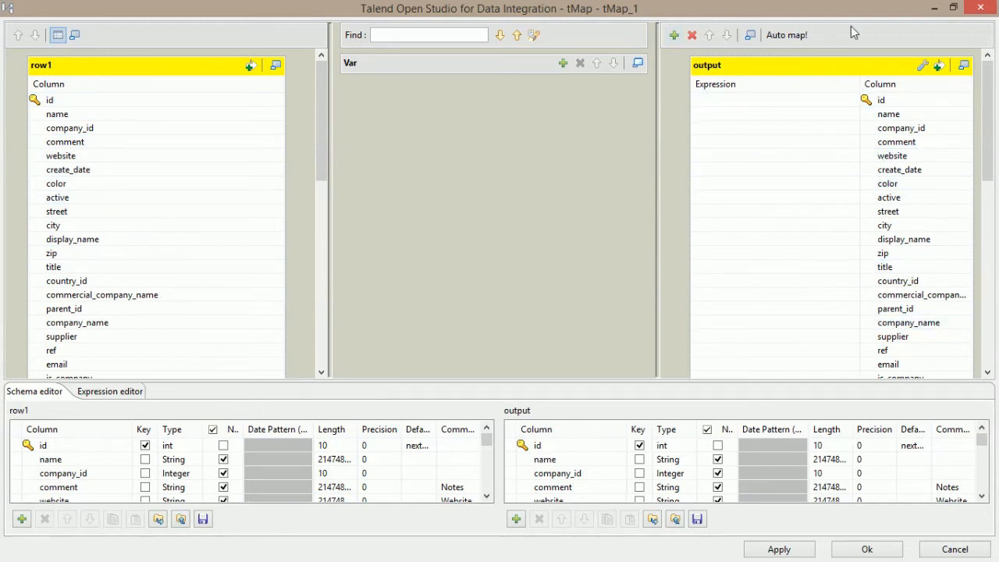
pyautogui.click(788, 38)
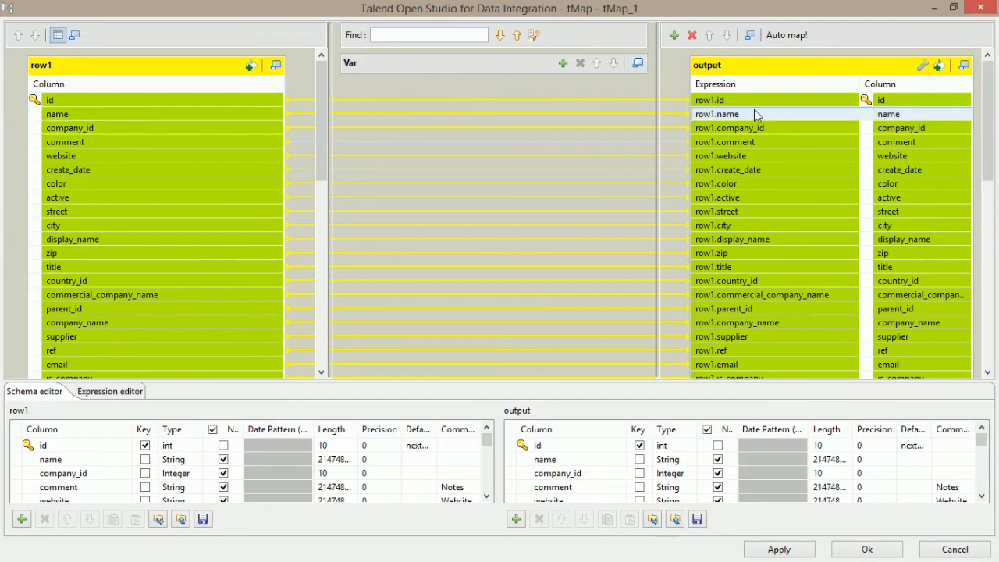
pyautogui.click(926, 104)
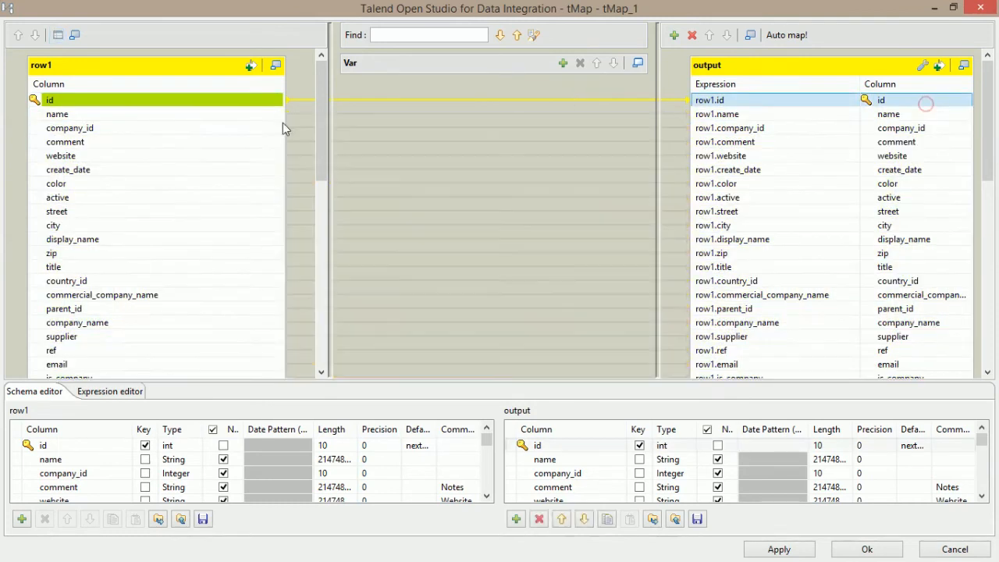
pyautogui.click(196, 103)
pyautogui.click(192, 125)
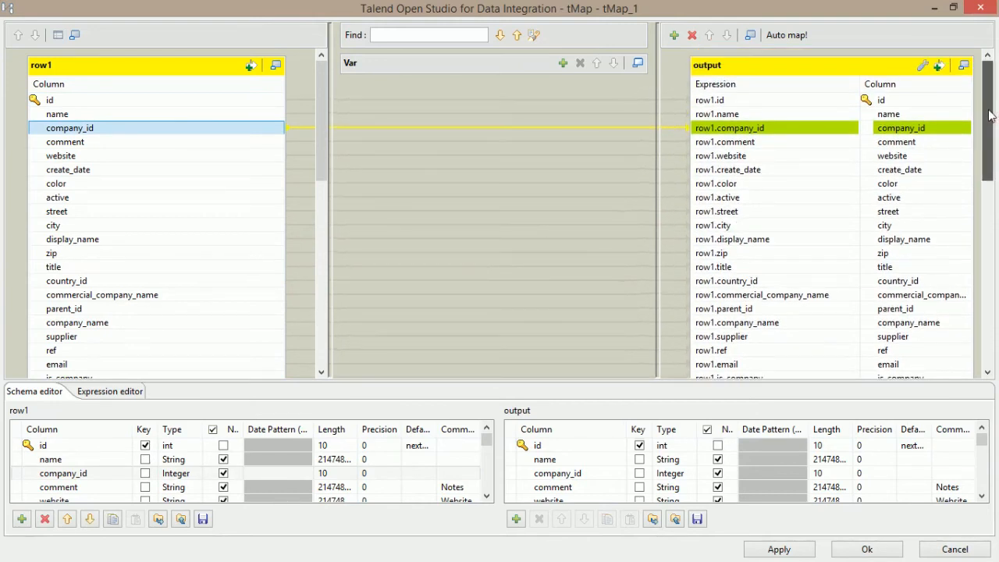
# Move between the output company_id and comment expression cells to select company_id.
pyautogui.click(734, 128)
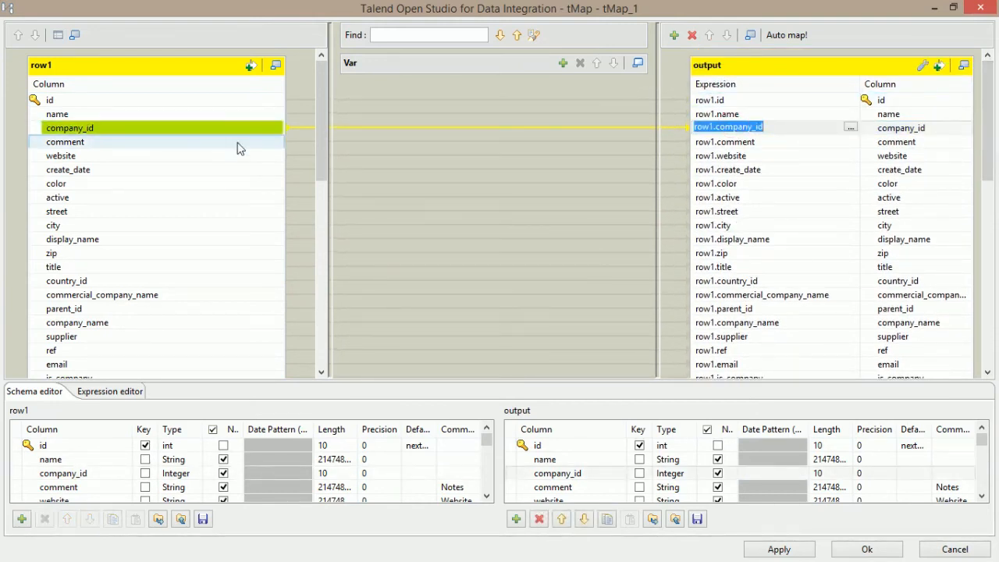
pyautogui.click(804, 148)
pyautogui.click(801, 142)
pyautogui.click(775, 128)
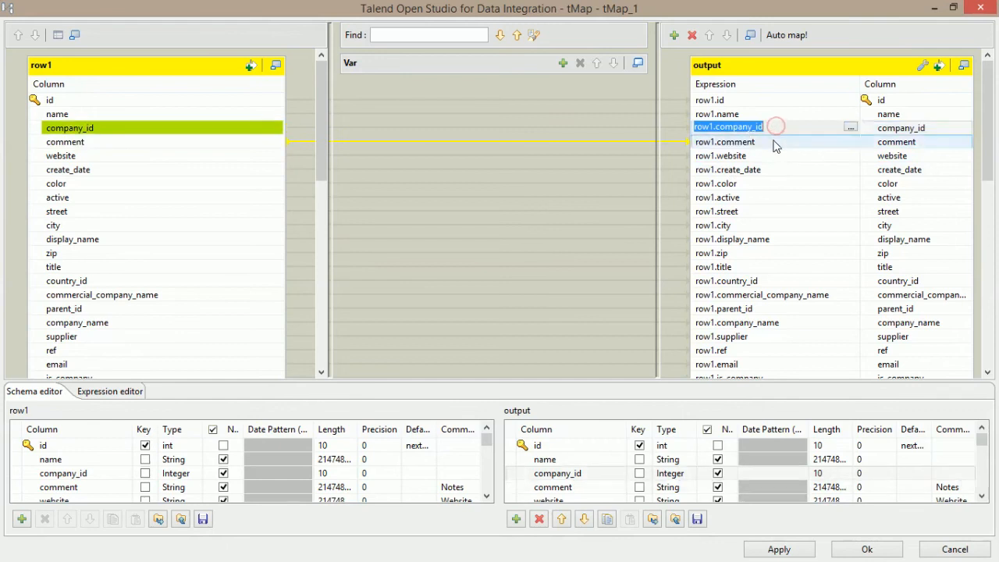
pyautogui.click(774, 143)
pyautogui.click(776, 128)
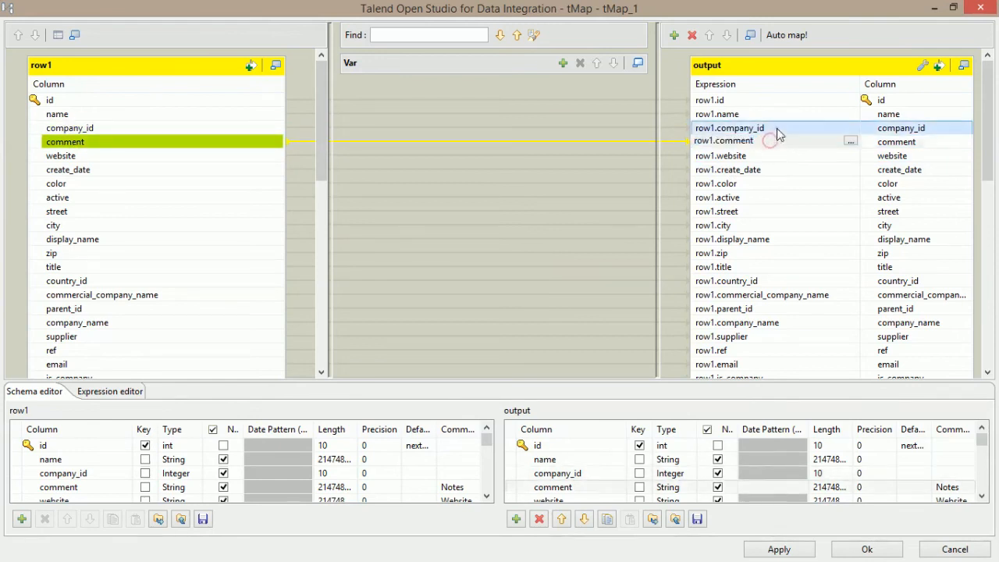
pyautogui.click(774, 140)
# Delete the row1.company_id expression from the output company_id column and commit it.
pyautogui.click(776, 128)
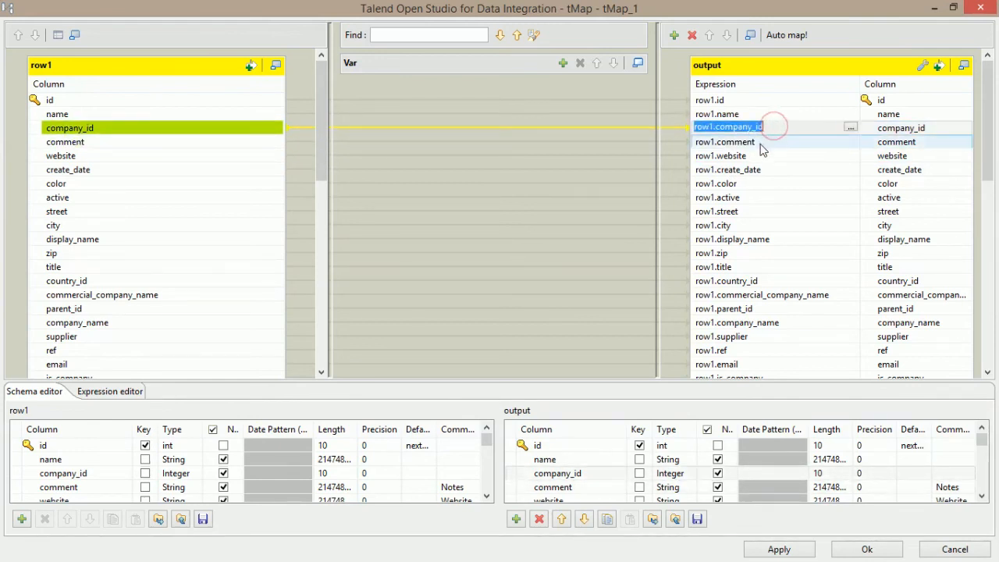
pyautogui.click(761, 142)
pyautogui.click(775, 128)
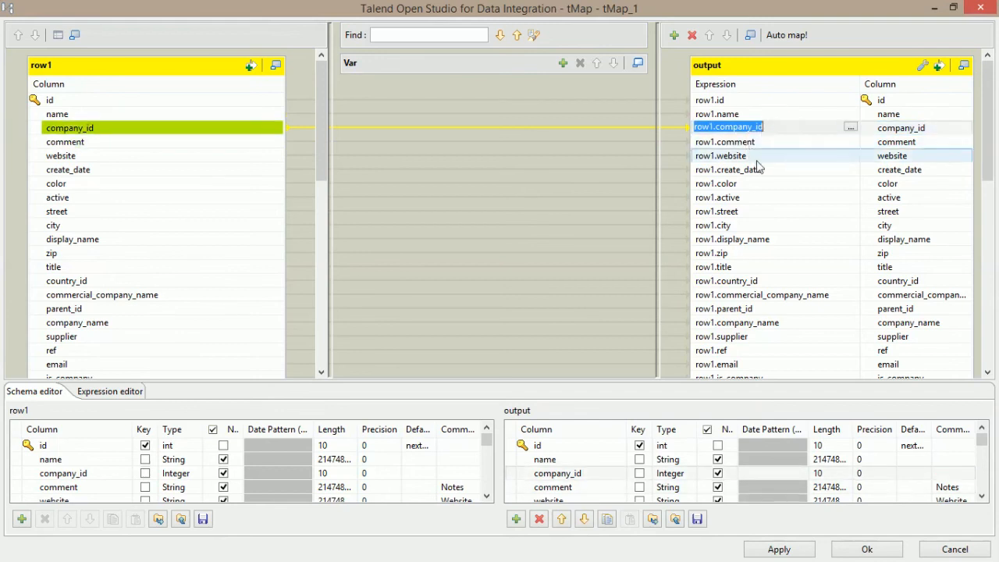
pyautogui.click(758, 142)
pyautogui.click(760, 129)
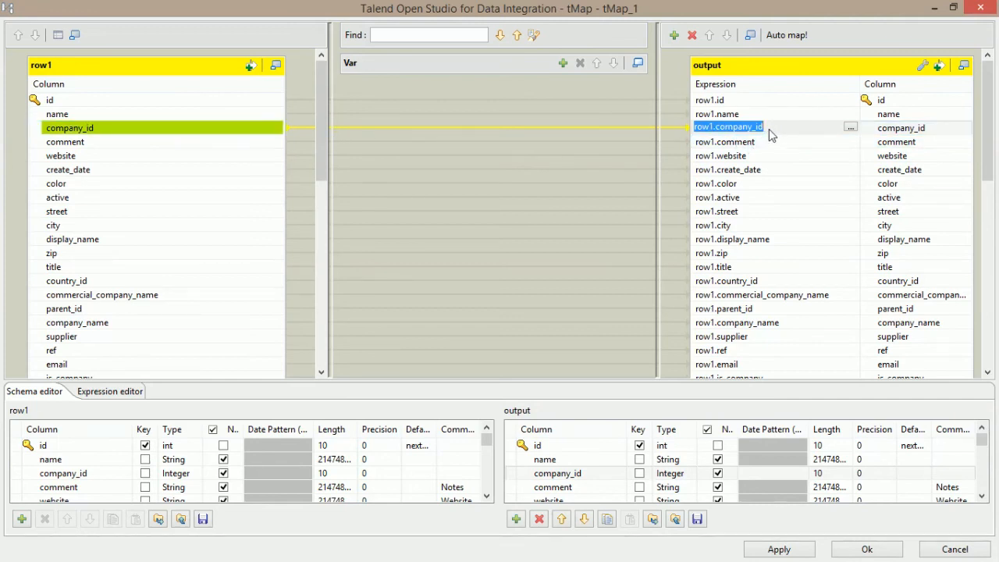
pyautogui.press('Delete')
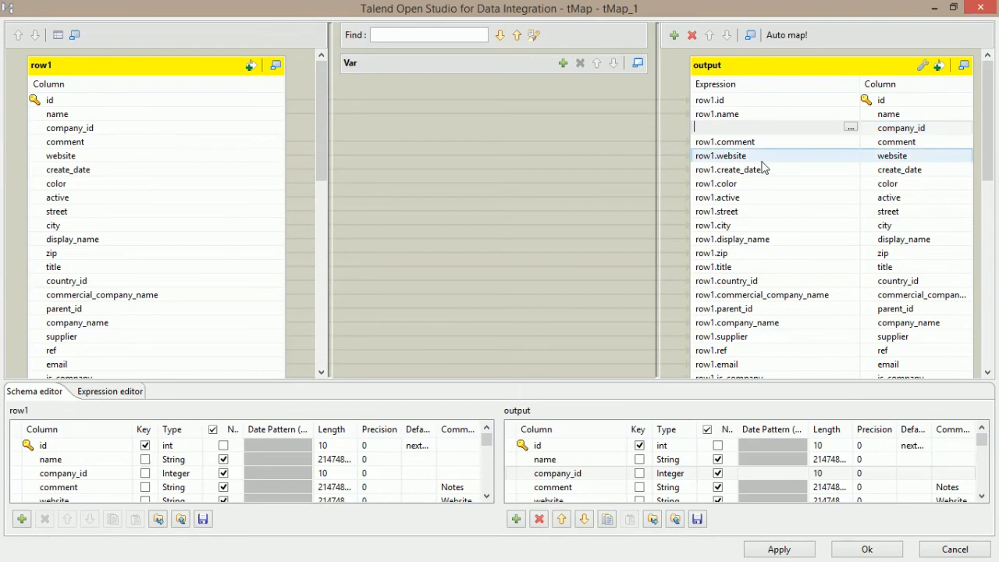
pyautogui.click(871, 133)
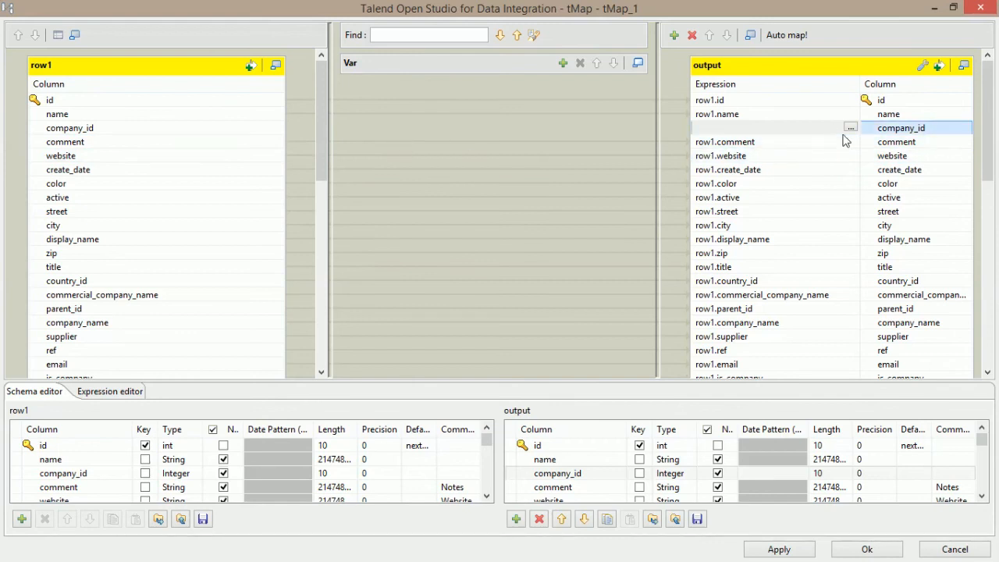
# Verify the output company_id expression remains empty against row1's company_id column.
pyautogui.click(753, 129)
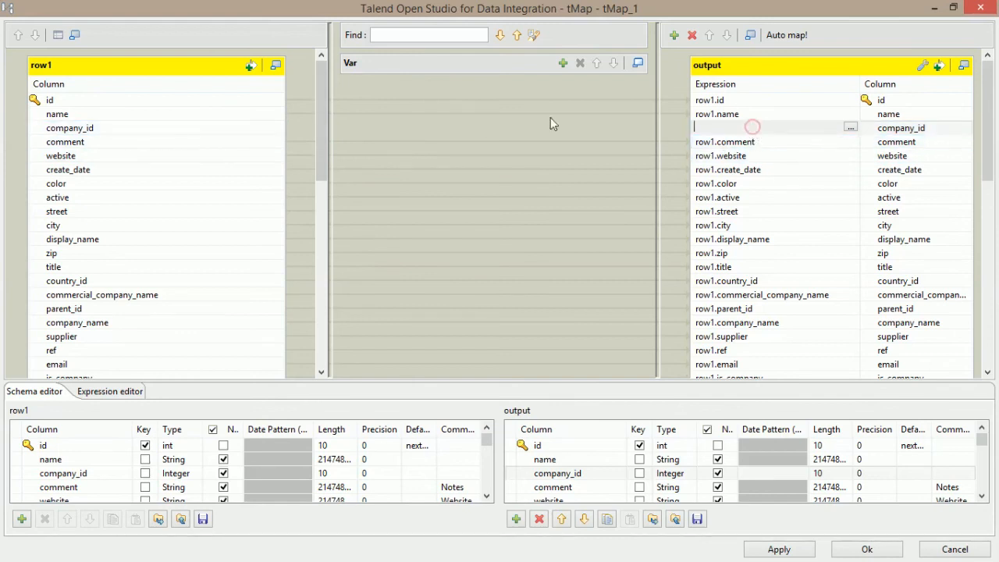
pyautogui.click(758, 128)
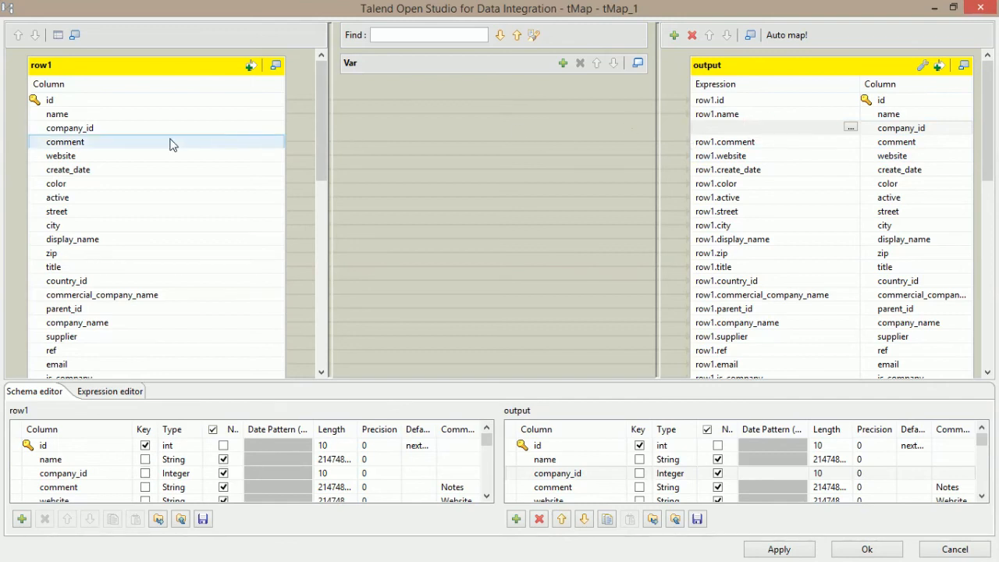
pyautogui.click(201, 132)
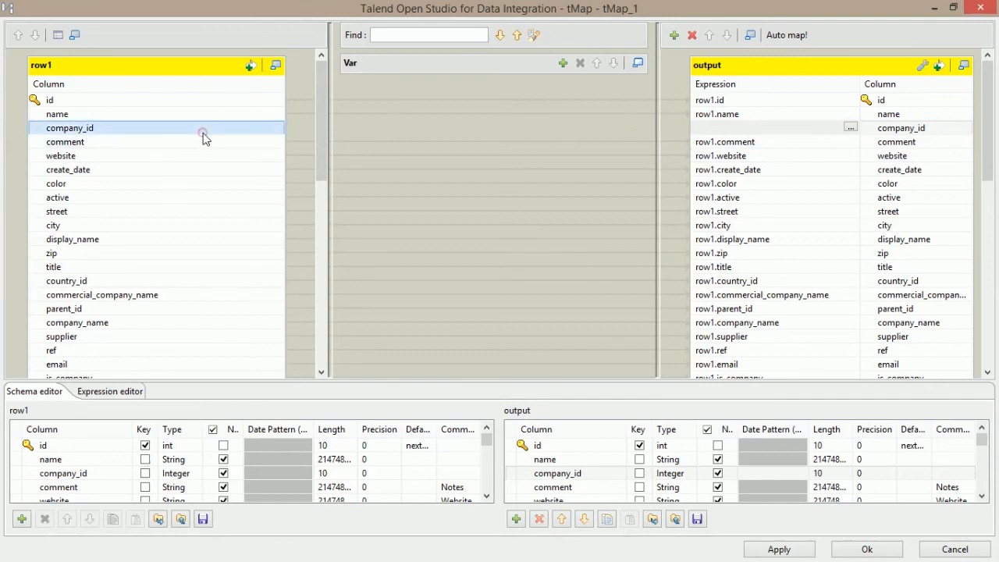
pyautogui.click(751, 129)
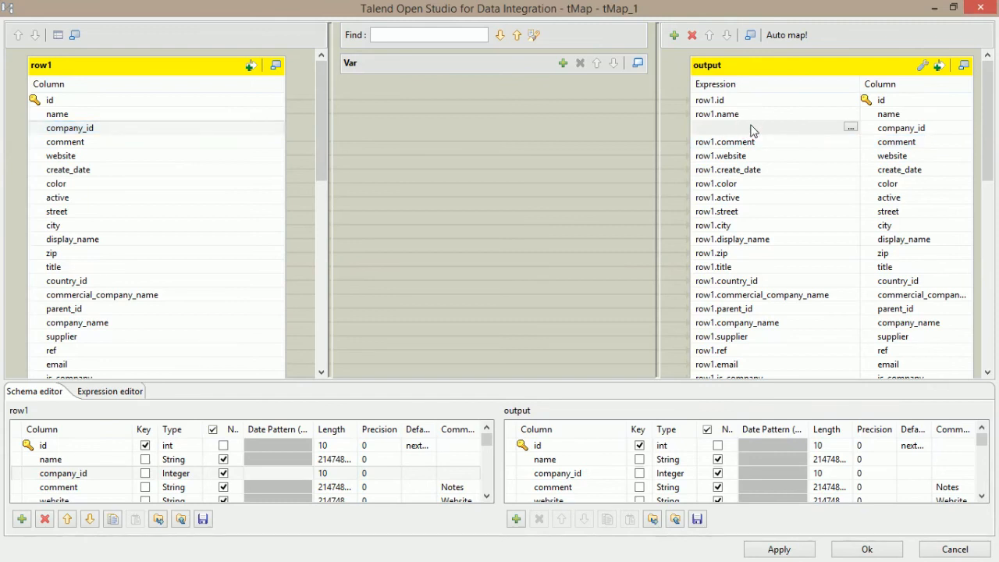
pyautogui.click(94, 133)
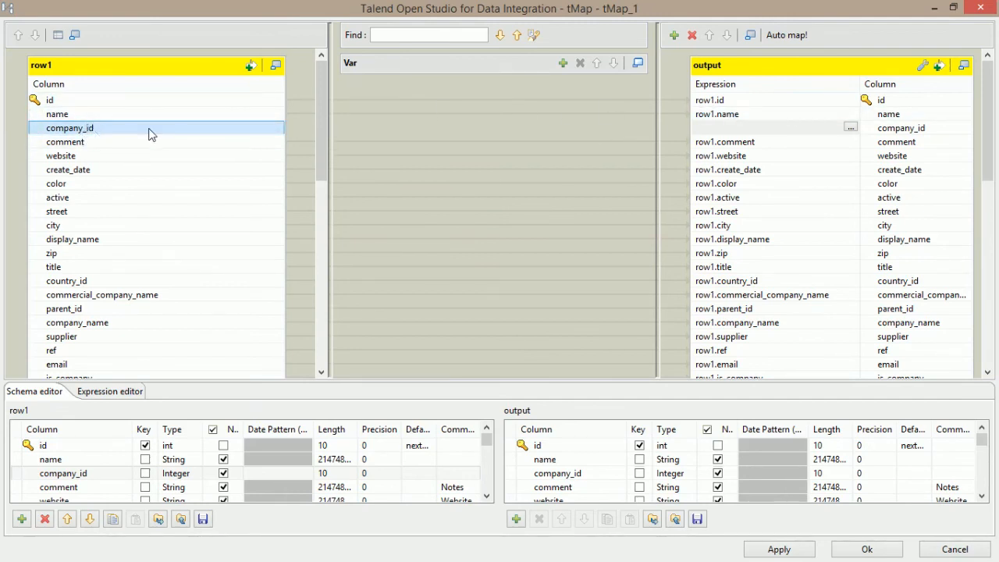
# Clear the country_id and parent_id output expressions.
pyautogui.click(752, 171)
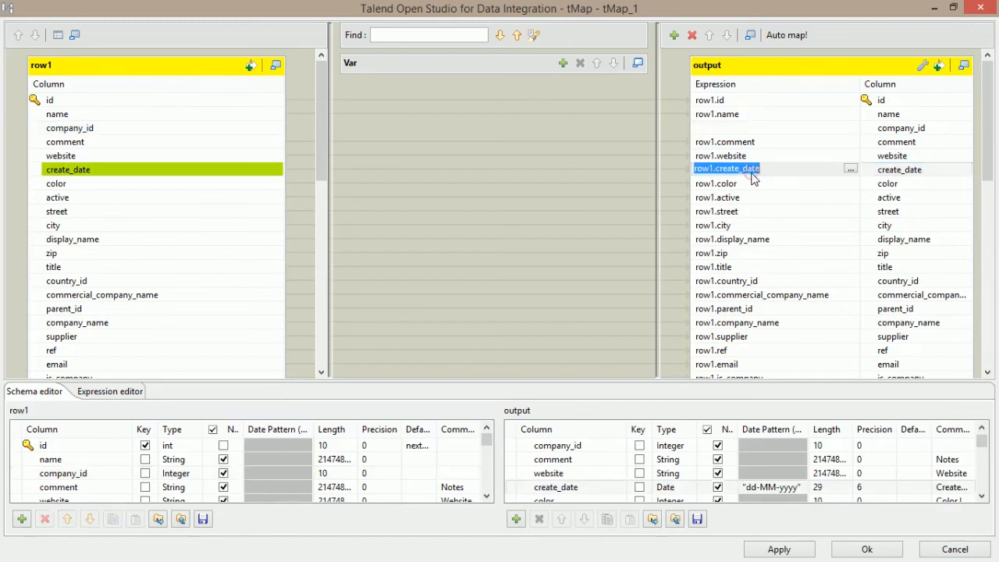
pyautogui.moveTo(985, 143); pyautogui.dragTo(983, 162)
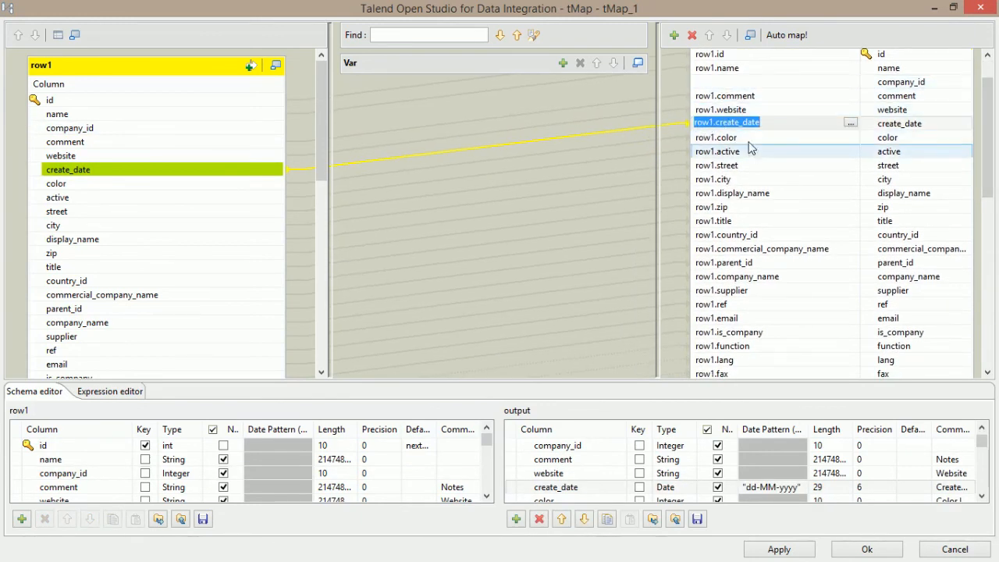
pyautogui.click(743, 233)
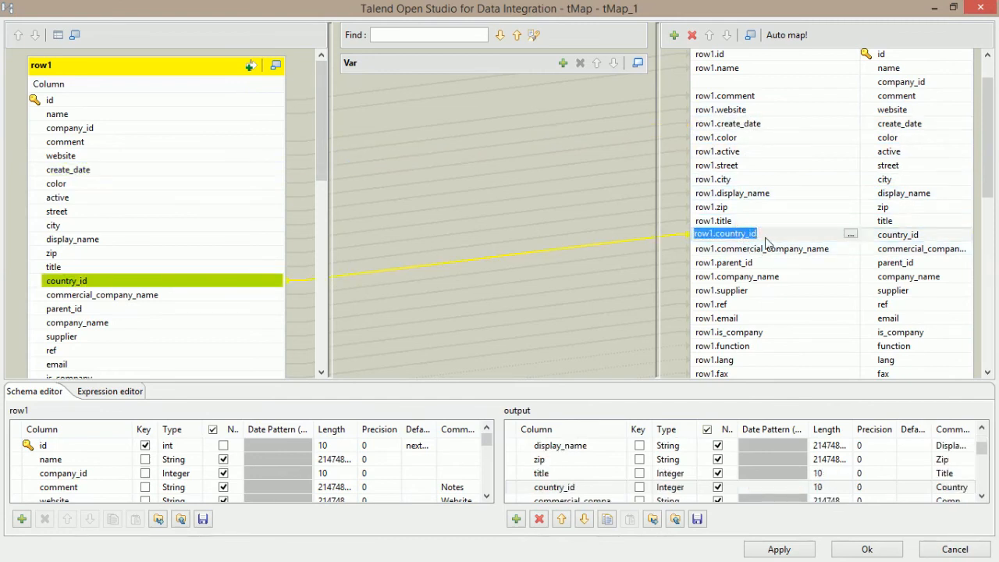
pyautogui.press('BackSpace')
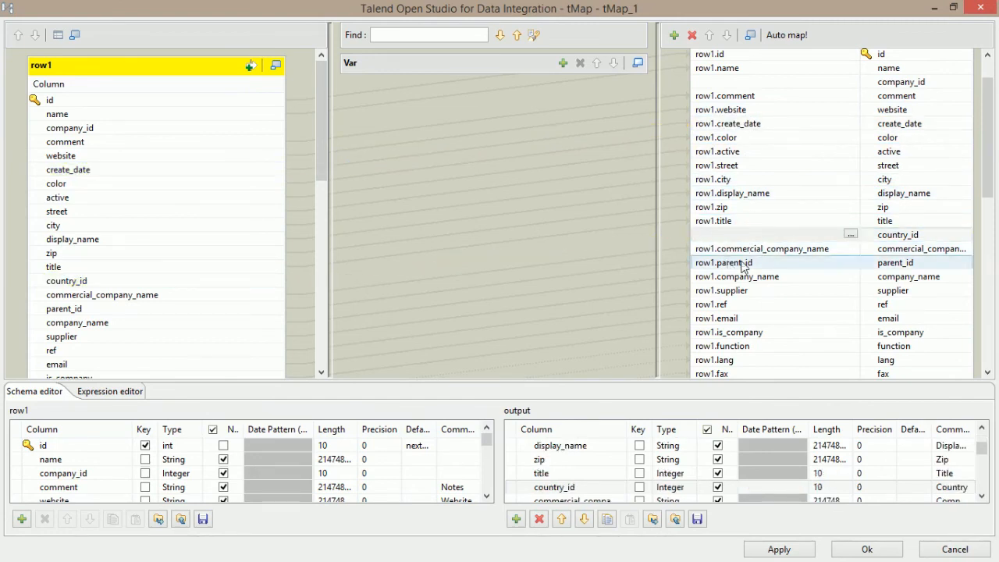
pyautogui.moveTo(990, 168); pyautogui.dragTo(988, 185)
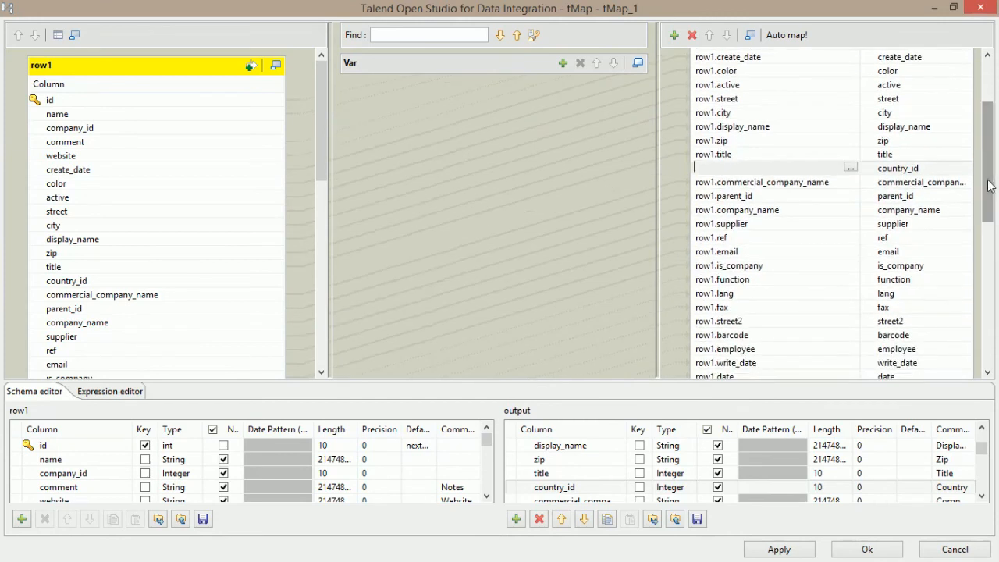
pyautogui.click(748, 197)
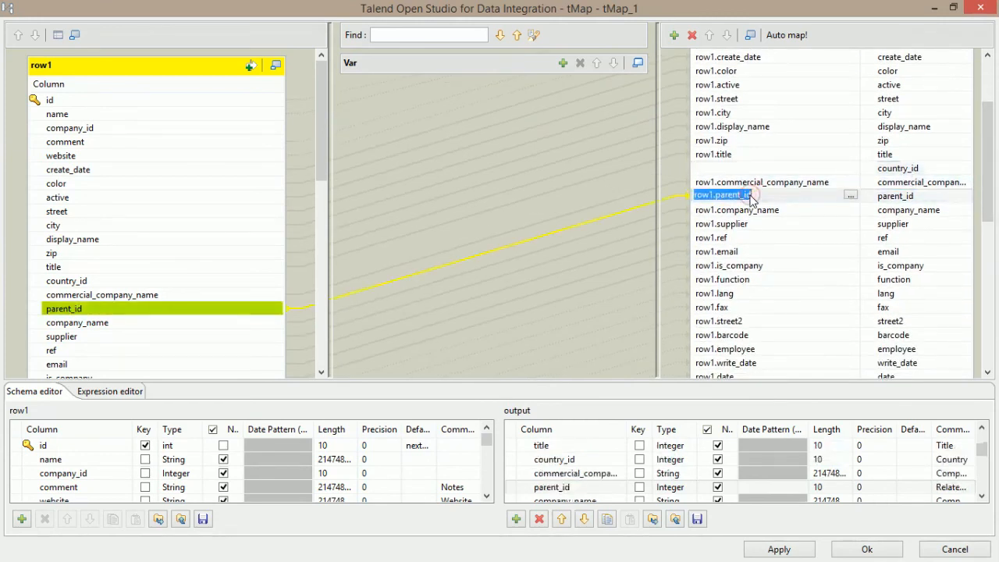
pyautogui.press('BackSpace')
# Clear the write_uid and create_uid output expressions.
pyautogui.moveTo(988, 196); pyautogui.dragTo(986, 251)
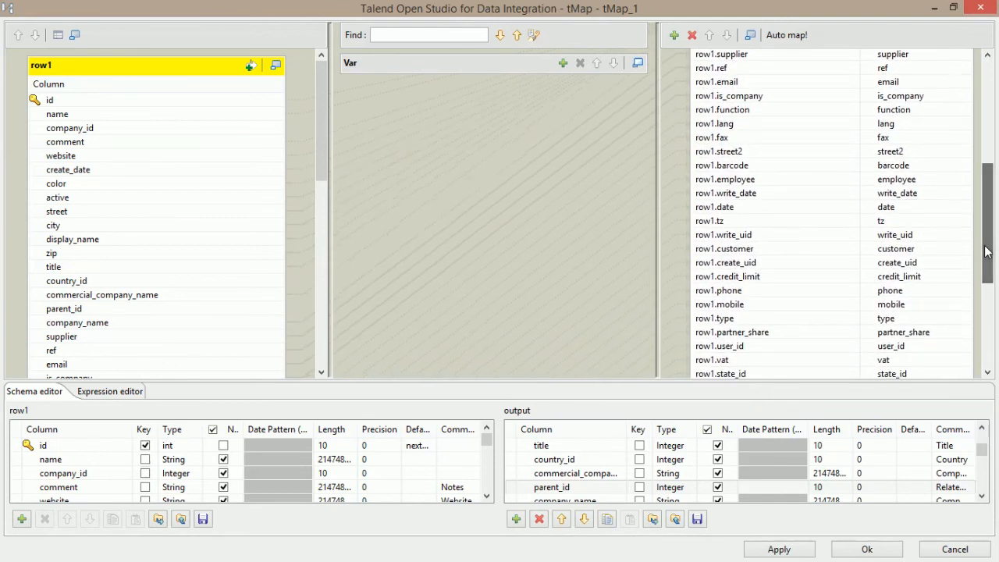
pyautogui.click(758, 234)
pyautogui.press('BackSpace')
pyautogui.click(756, 264)
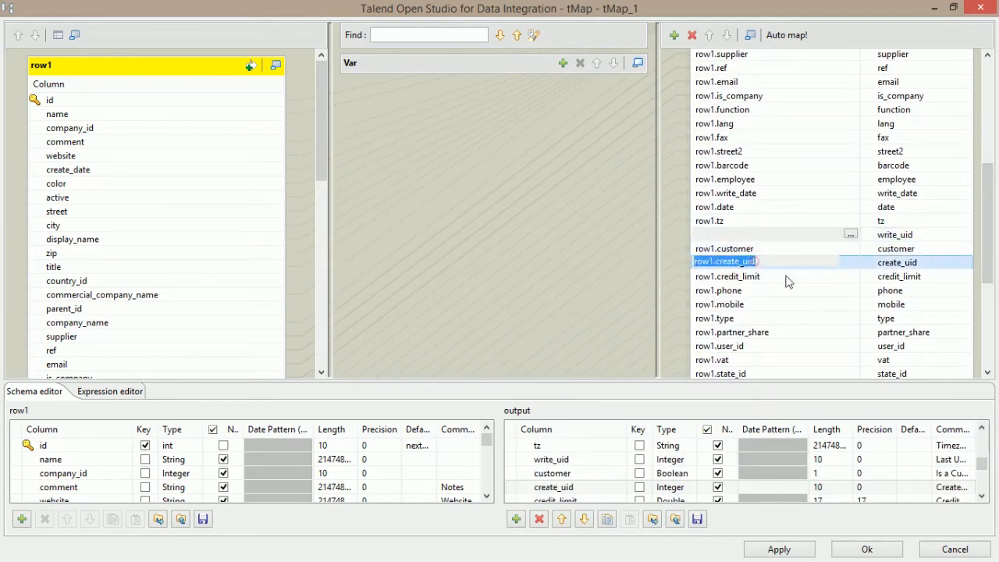
pyautogui.press('BackSpace')
# Clear the user_id, state_id, commercial_partner_id and team_id output expressions.
pyautogui.moveTo(986, 199); pyautogui.dragTo(986, 248)
pyautogui.click(724, 152)
pyautogui.click(722, 217)
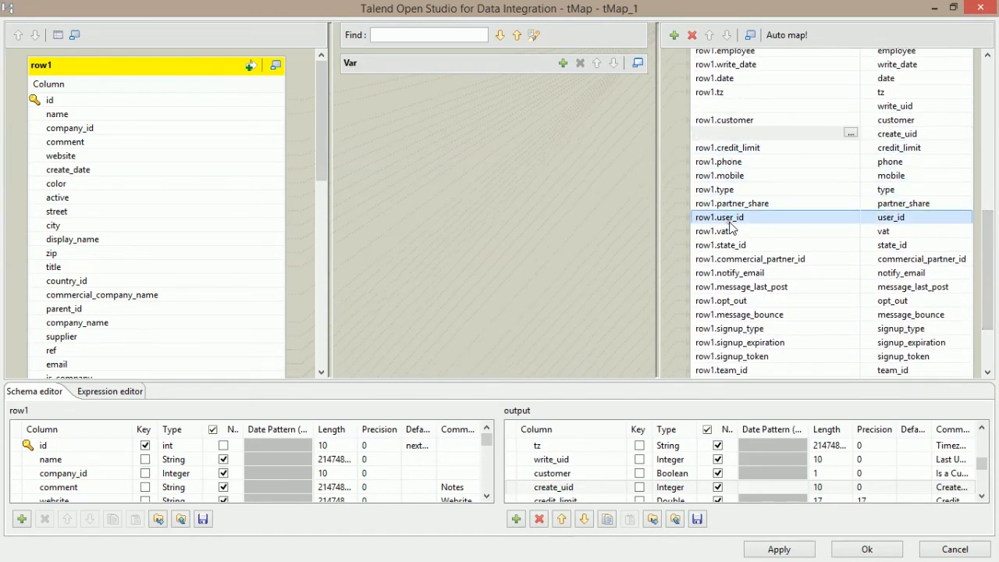
pyautogui.press('BackSpace')
pyautogui.click(749, 245)
pyautogui.press('BackSpace')
pyautogui.click(800, 266)
pyautogui.press('BackSpace')
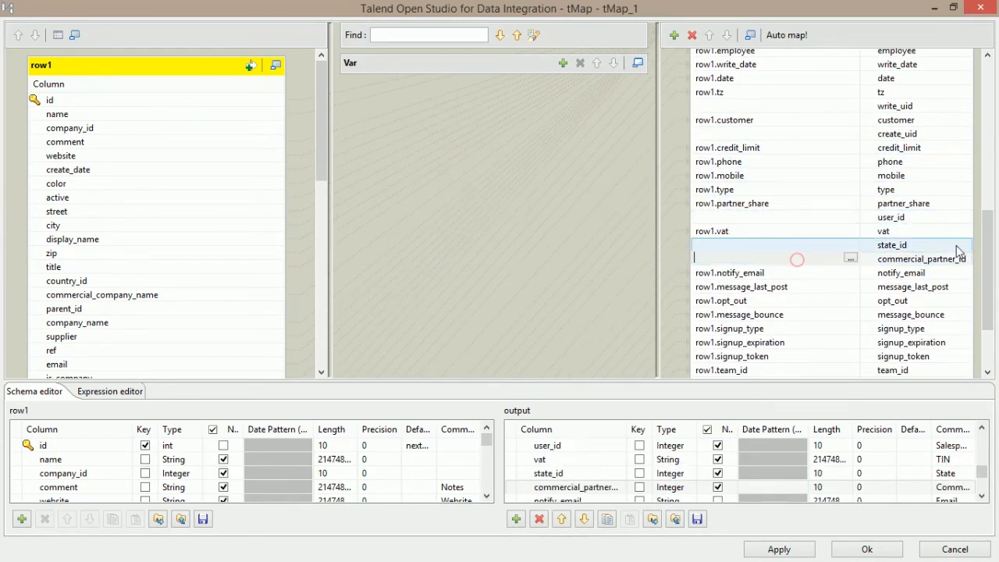
pyautogui.moveTo(988, 234); pyautogui.dragTo(987, 269)
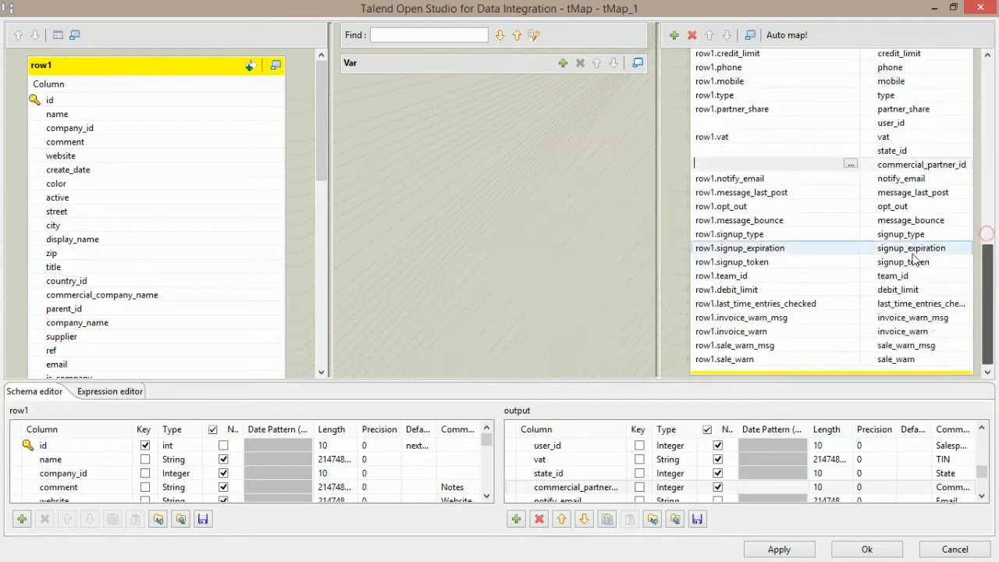
pyautogui.click(749, 275)
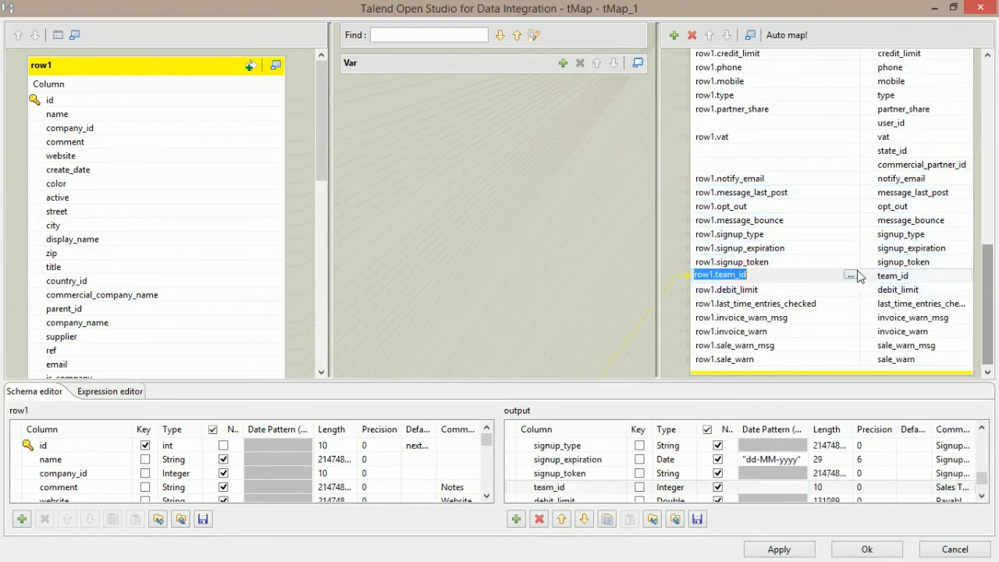
pyautogui.press('BackSpace')
pyautogui.moveTo(991, 297); pyautogui.dragTo(992, 90)
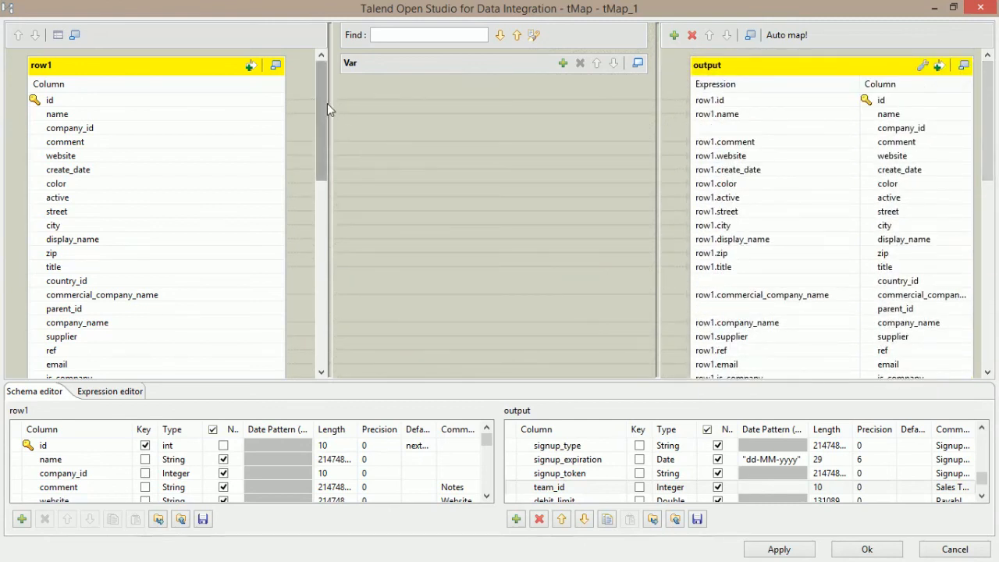
# Review the company_id, id and create_date links, then apply the changes and close tMap_1 with Ok.
pyautogui.click(231, 134)
pyautogui.click(219, 100)
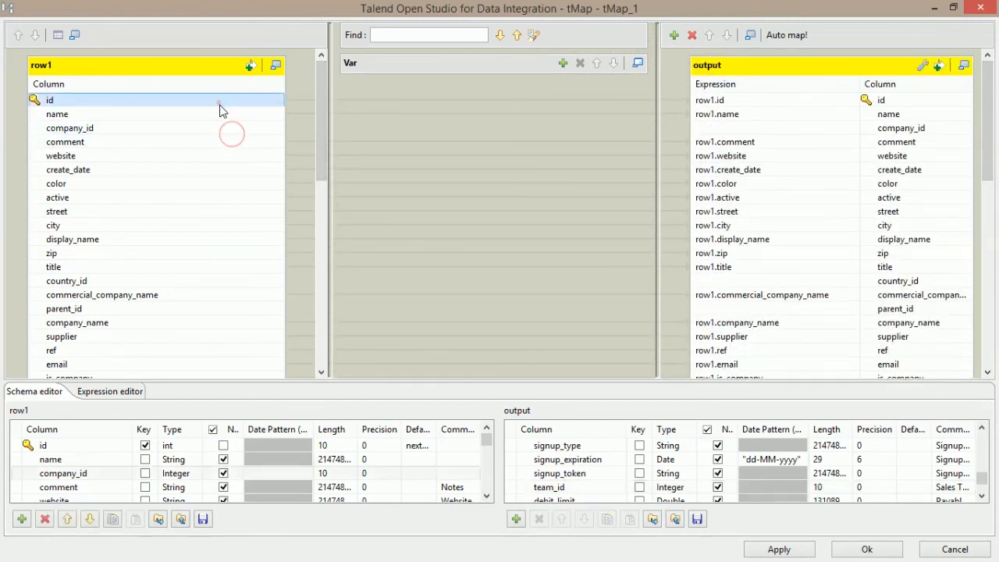
pyautogui.click(219, 168)
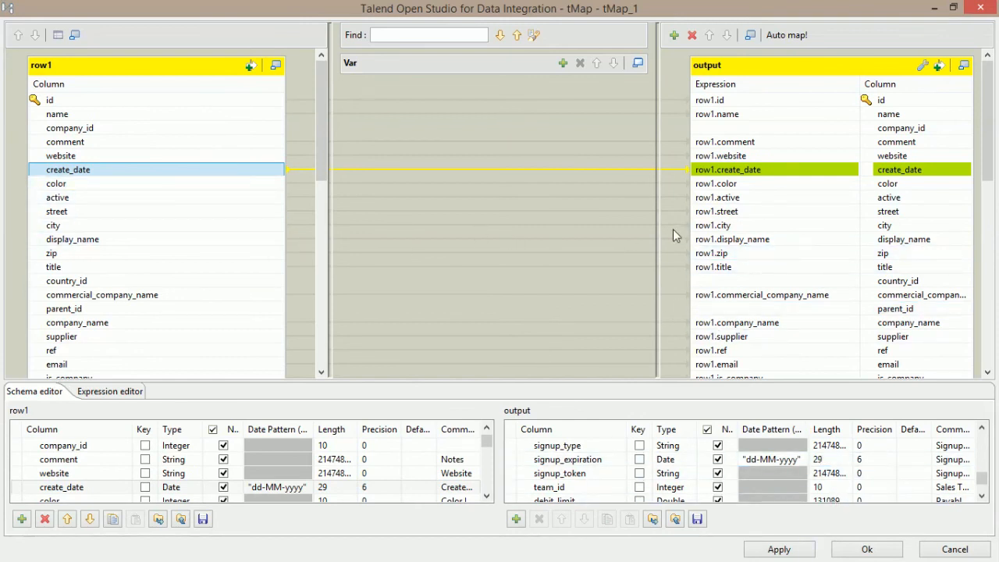
pyautogui.click(779, 550)
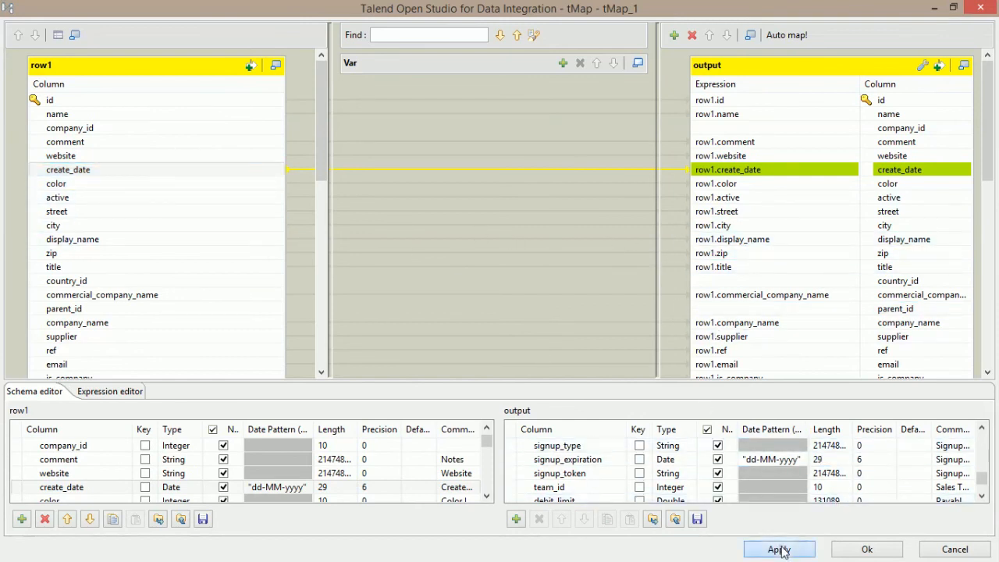
pyautogui.click(867, 549)
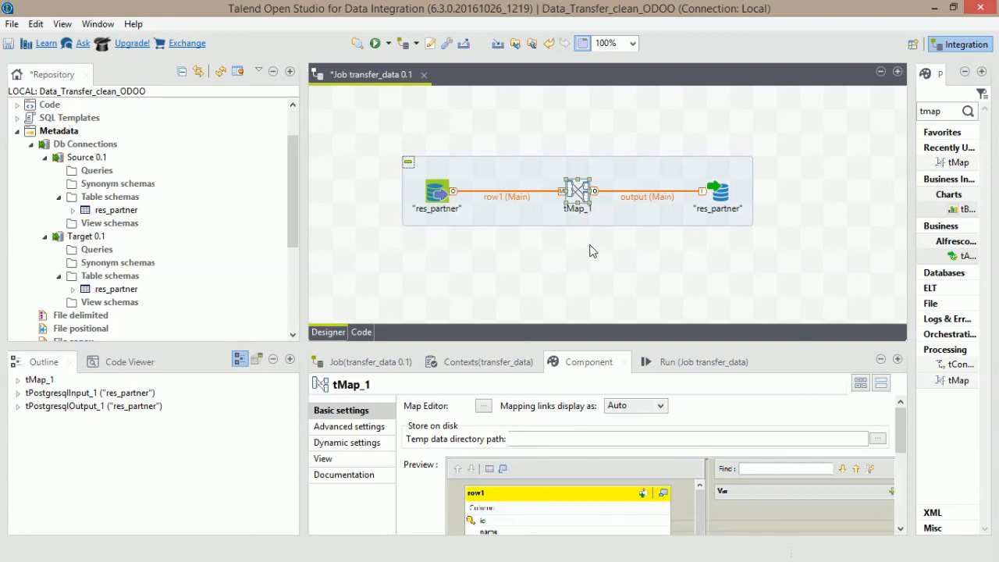
# Run transfer_data to move 43 rows, then switch to the Odoo Customers window.
pyautogui.click(374, 43)
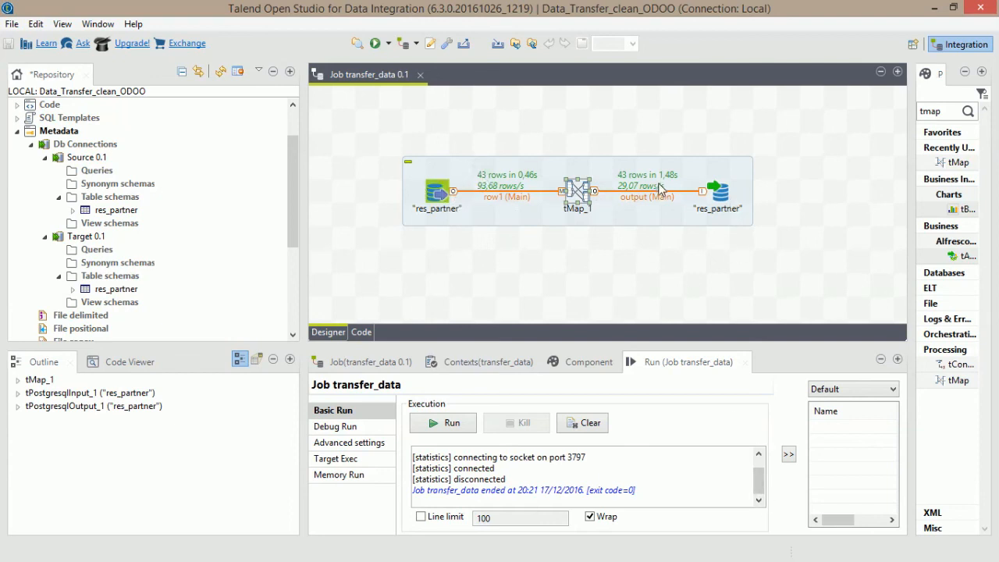
pyautogui.hotkey('alt', 'Tab')
pyautogui.hotkey('alt', 'Tab')
pyautogui.hotkey('alt', 'Tab')
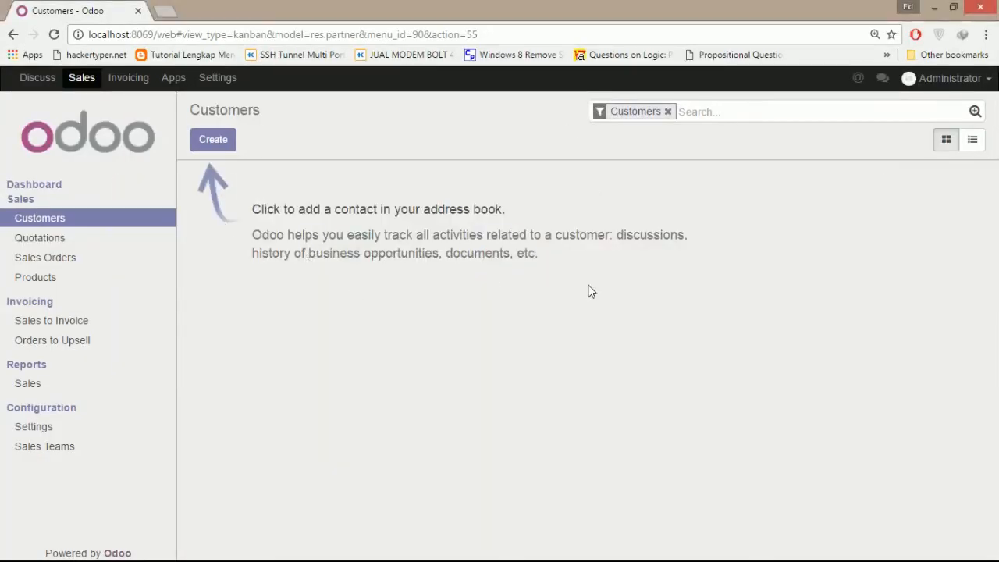
# Reload Odoo Customers and browse the 25 imported partners like Agrolait, then return to Talend.
pyautogui.click(53, 37)
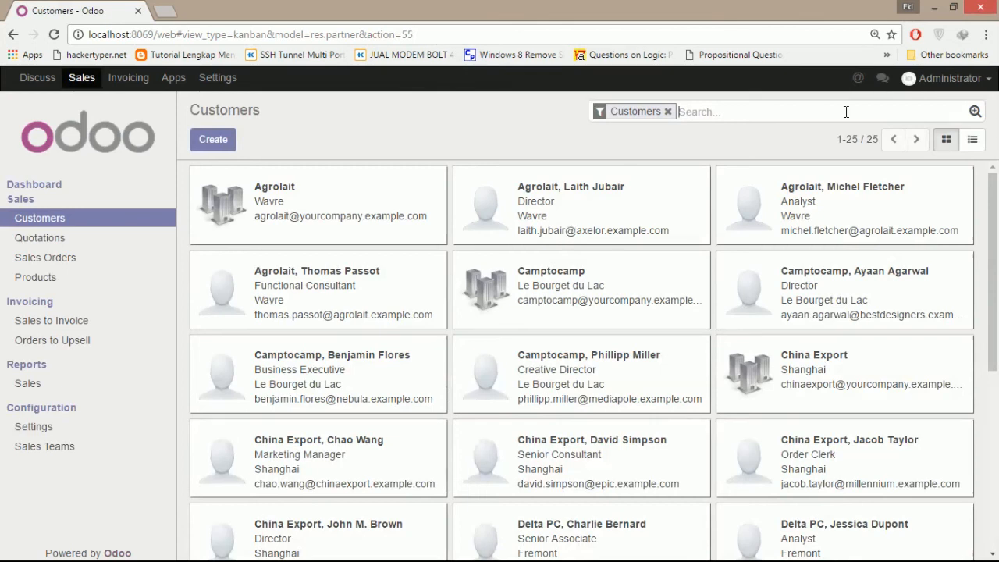
pyautogui.moveTo(991, 199); pyautogui.dragTo(990, 269)
pyautogui.scroll(2, 506, 381)
pyautogui.scroll(-1, 644, 306)
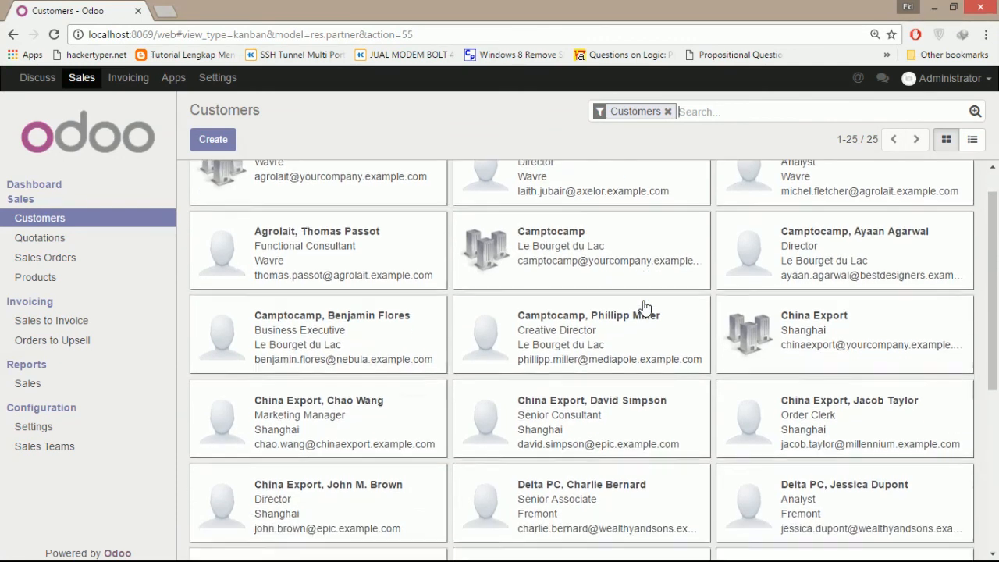
pyautogui.scroll(-3, 645, 306)
pyautogui.scroll(4, 775, 285)
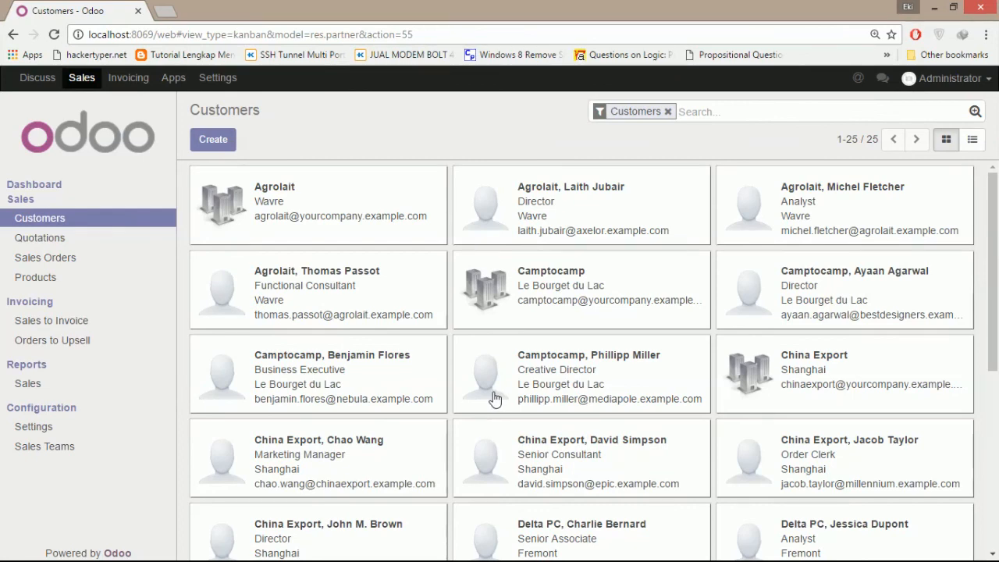
pyautogui.hotkey('alt', 'Tab')
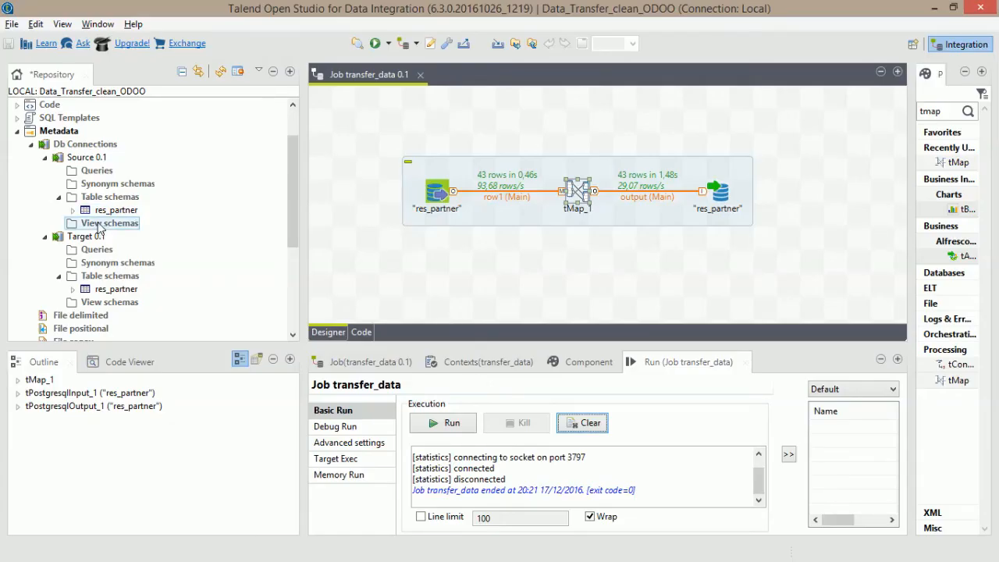
pyautogui.click(114, 211)
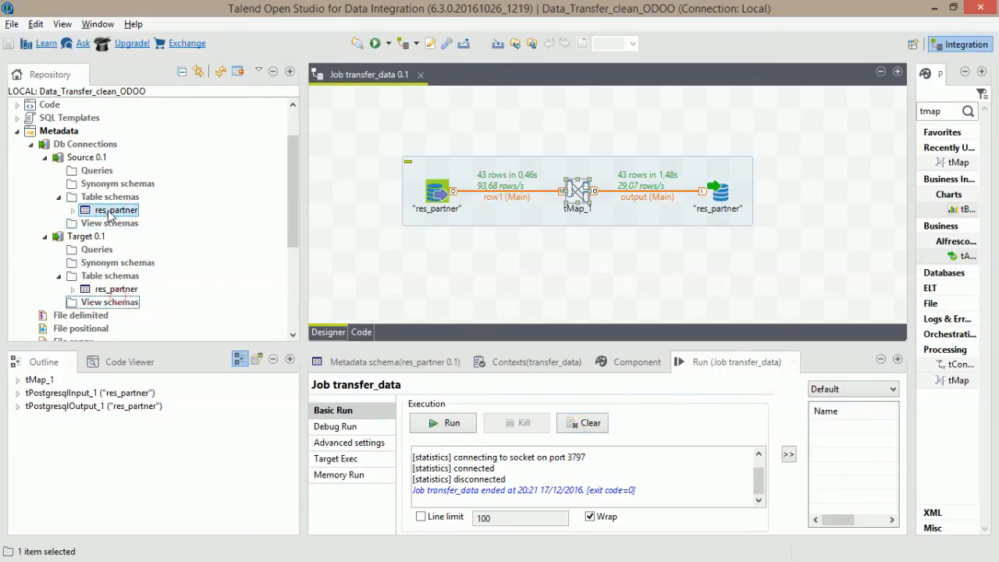
pyautogui.click(115, 288)
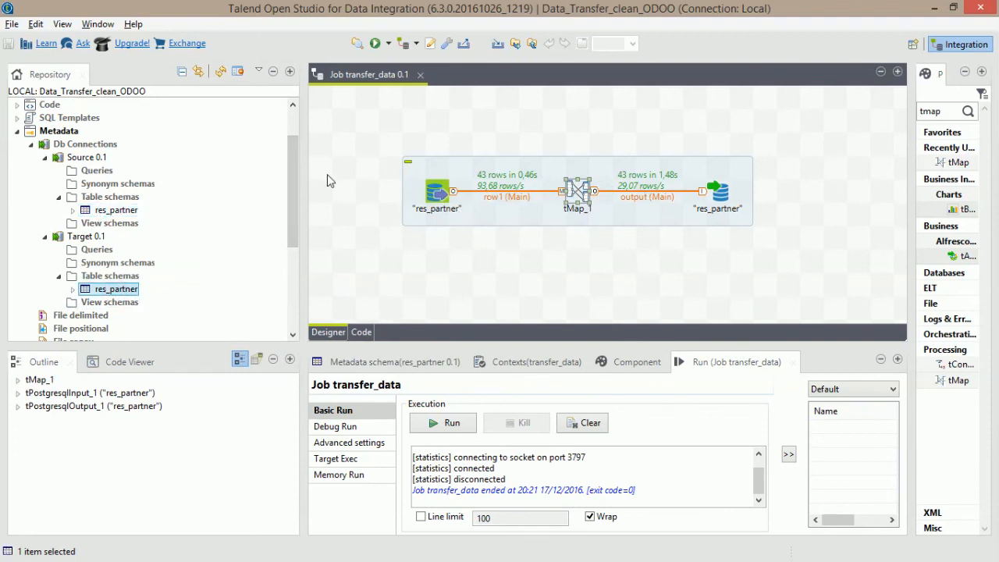
pyautogui.click(87, 210)
pyautogui.click(112, 290)
pyautogui.click(117, 209)
pyautogui.click(115, 291)
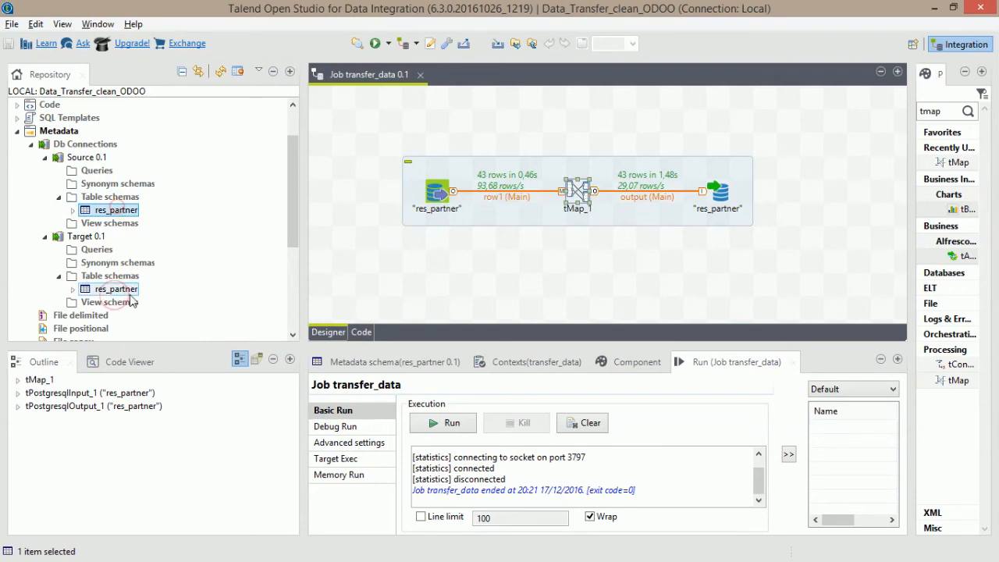
pyautogui.moveTo(351, 129); pyautogui.dragTo(814, 272)
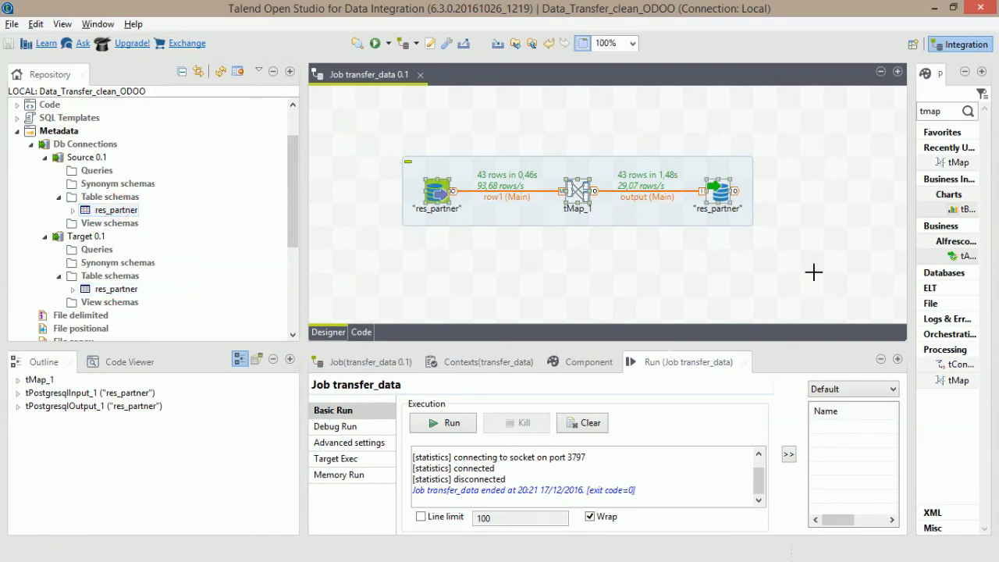